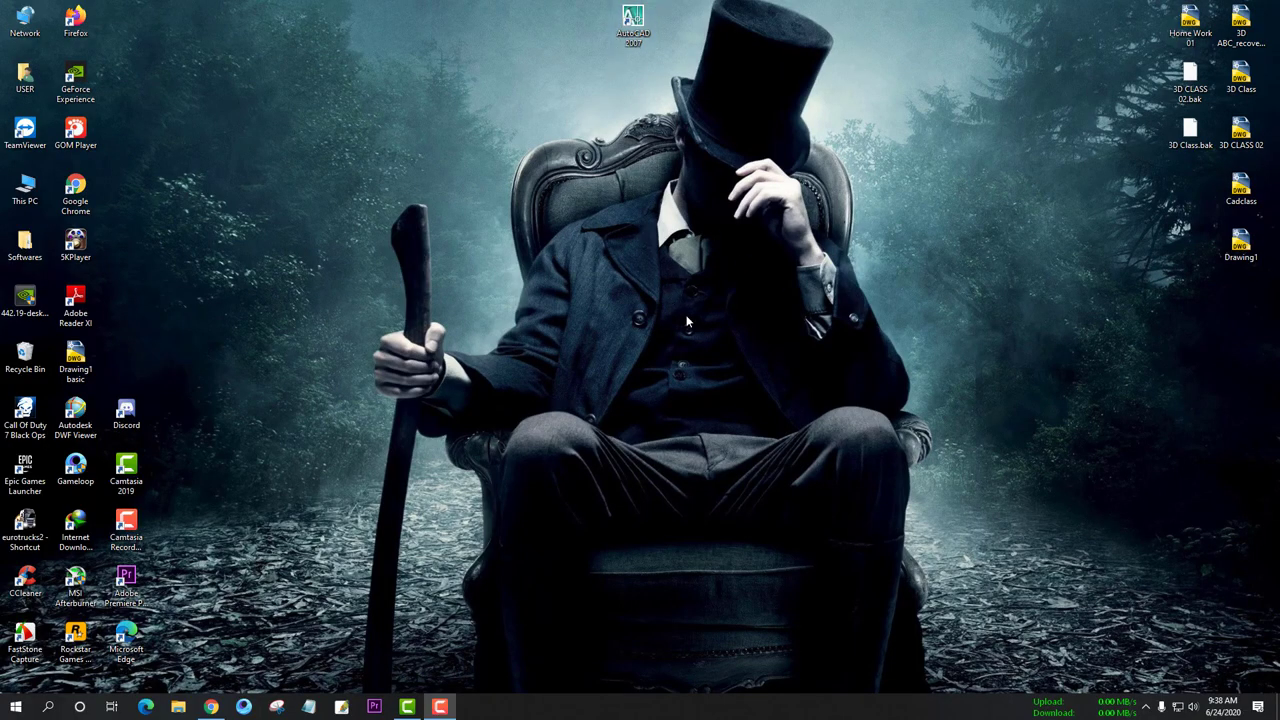
Launch AutoCAD 2007 from the desktop shortcut to get a blank Drawing1
mouse_move(633, 22)
mouse_down()
mouse_move(665, 133)
mouse_move(634, 46)
mouse_up()
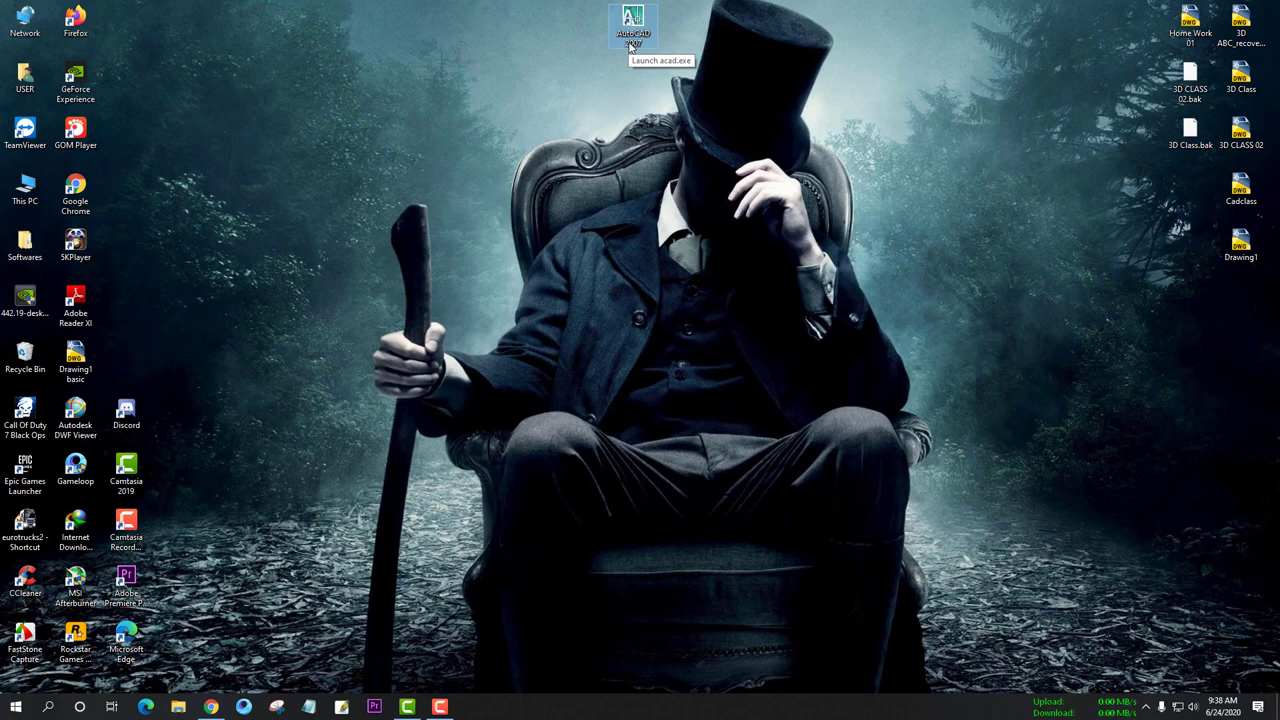
double_click(630, 40)
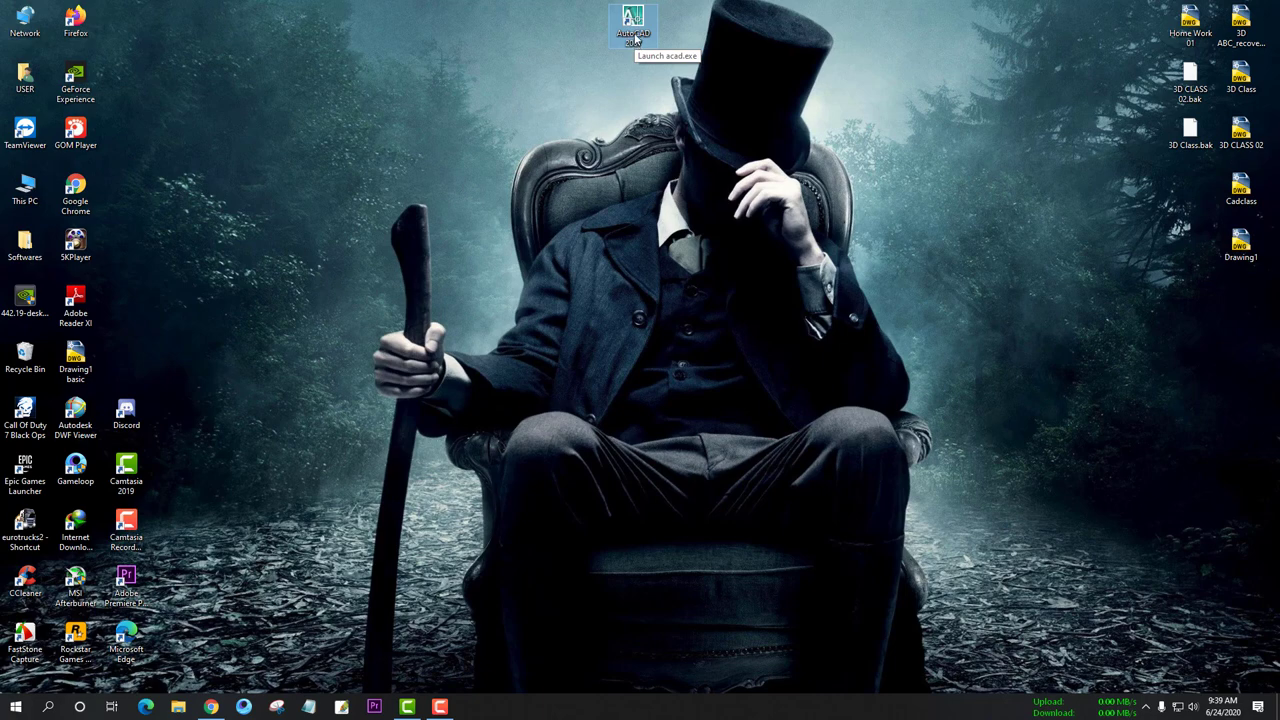
mouse_move(635, 42)
mouse_down()
mouse_move(656, 48)
mouse_move(641, 40)
mouse_up()
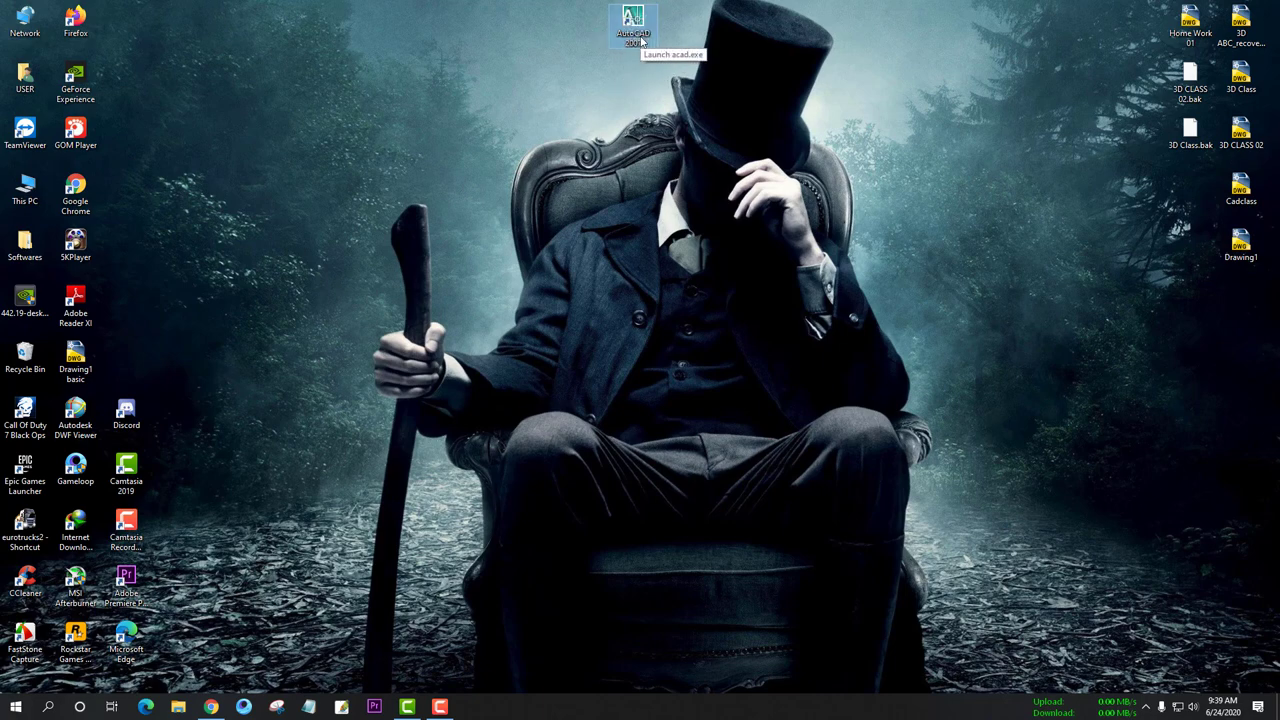
double_click(641, 40)
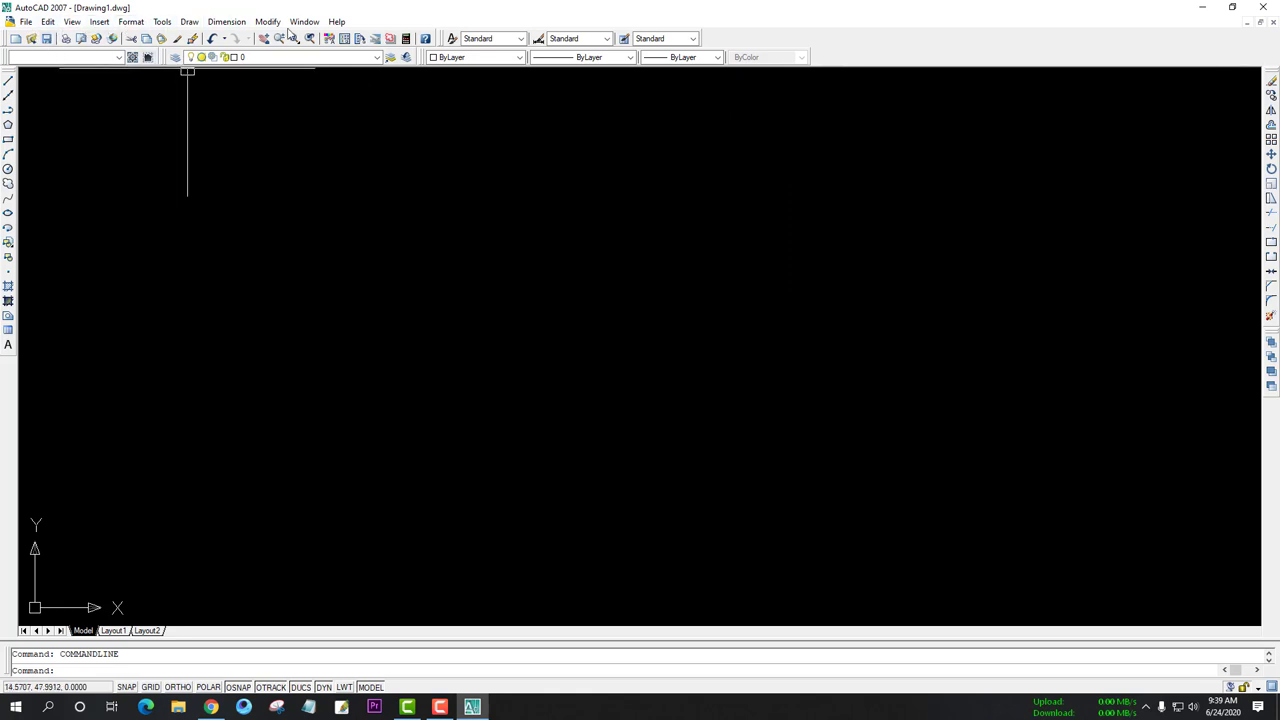
click(133, 22)
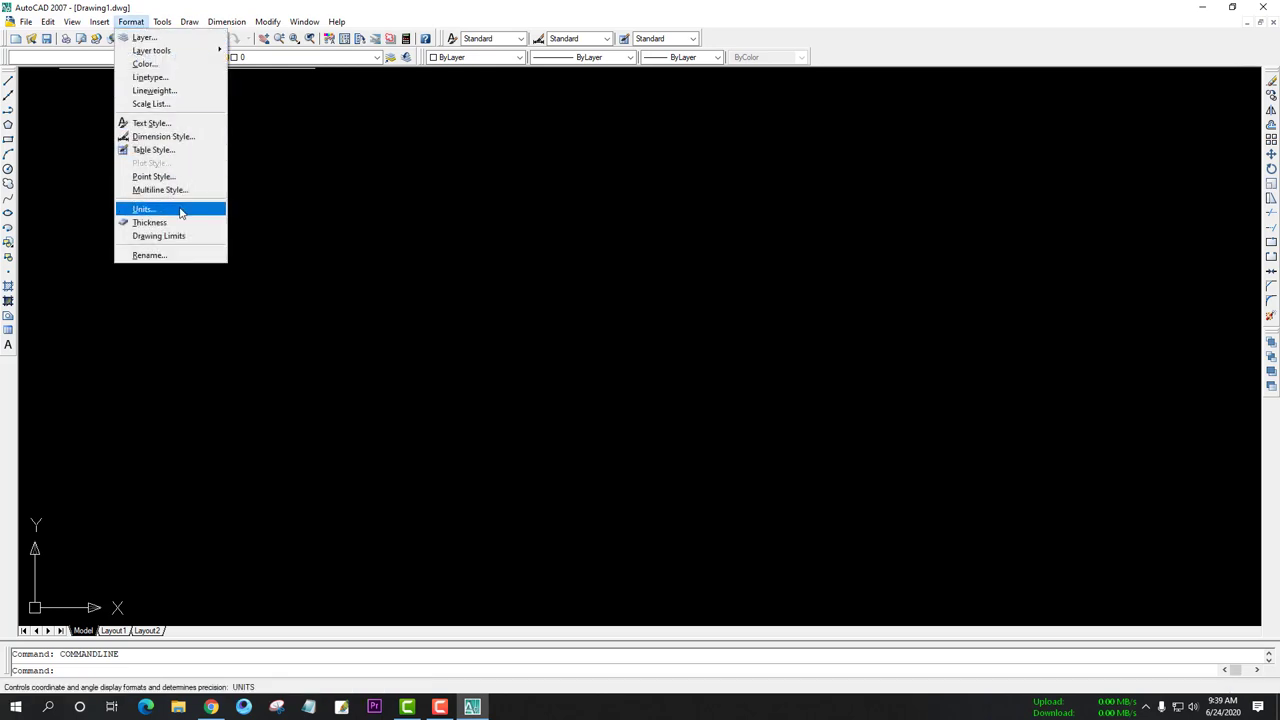
Set drawing length units to Engineering with 0'-0.0" precision and apply
click(143, 209)
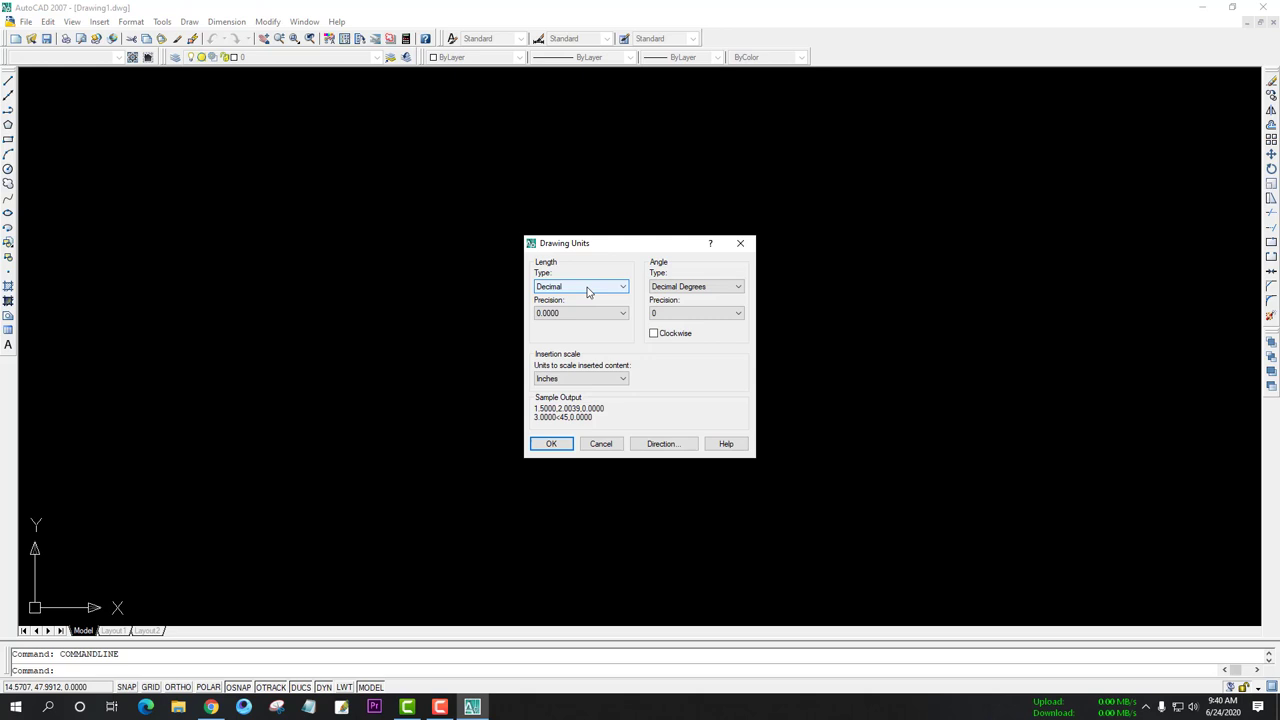
click(588, 291)
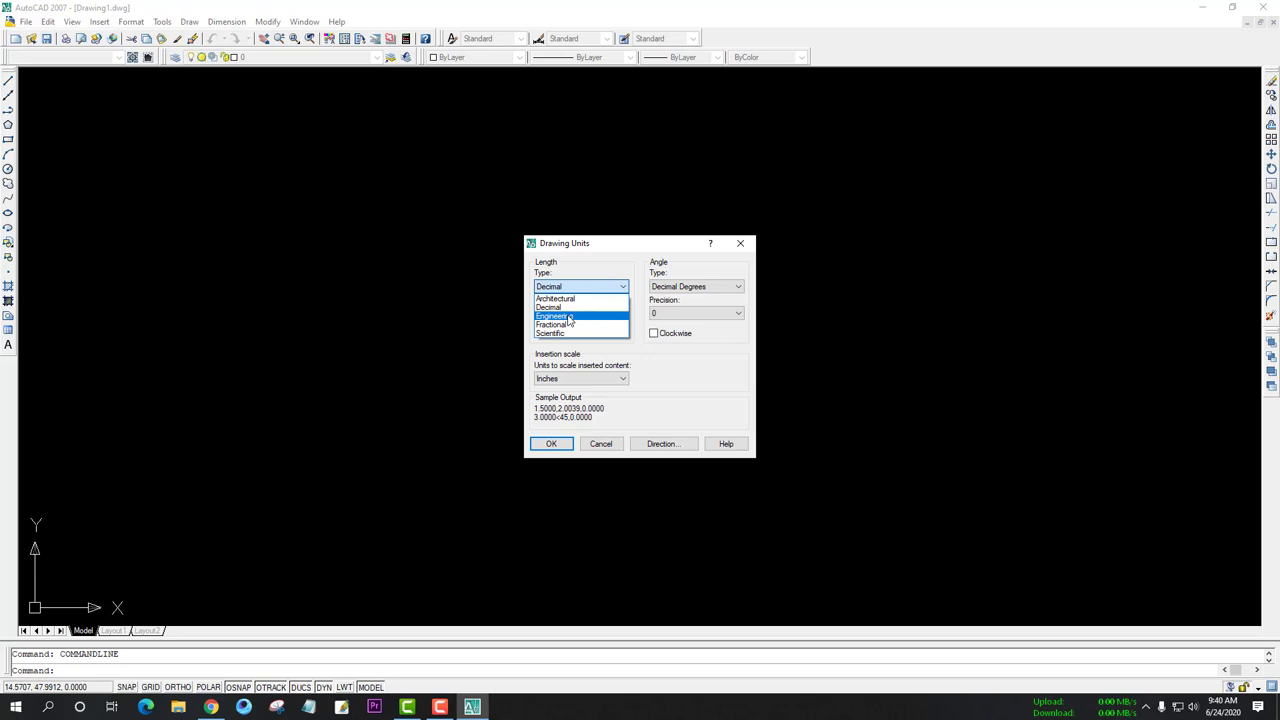
click(570, 317)
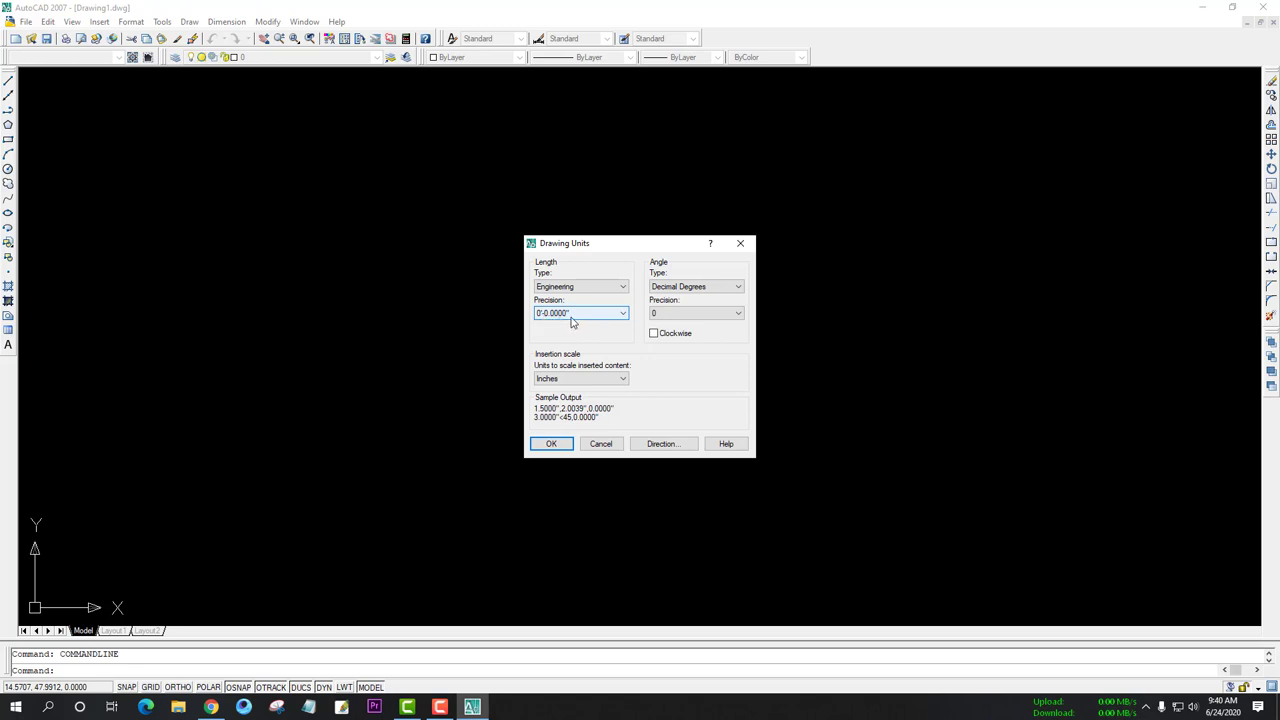
click(572, 318)
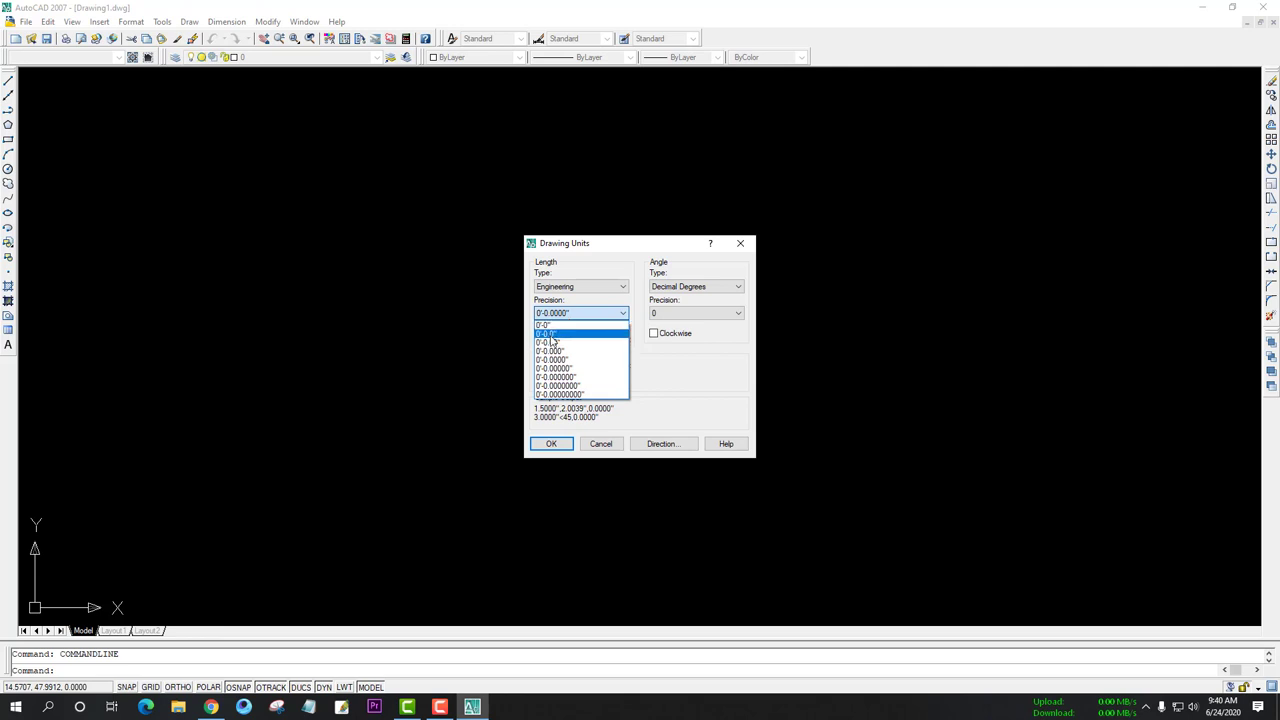
click(551, 334)
click(562, 313)
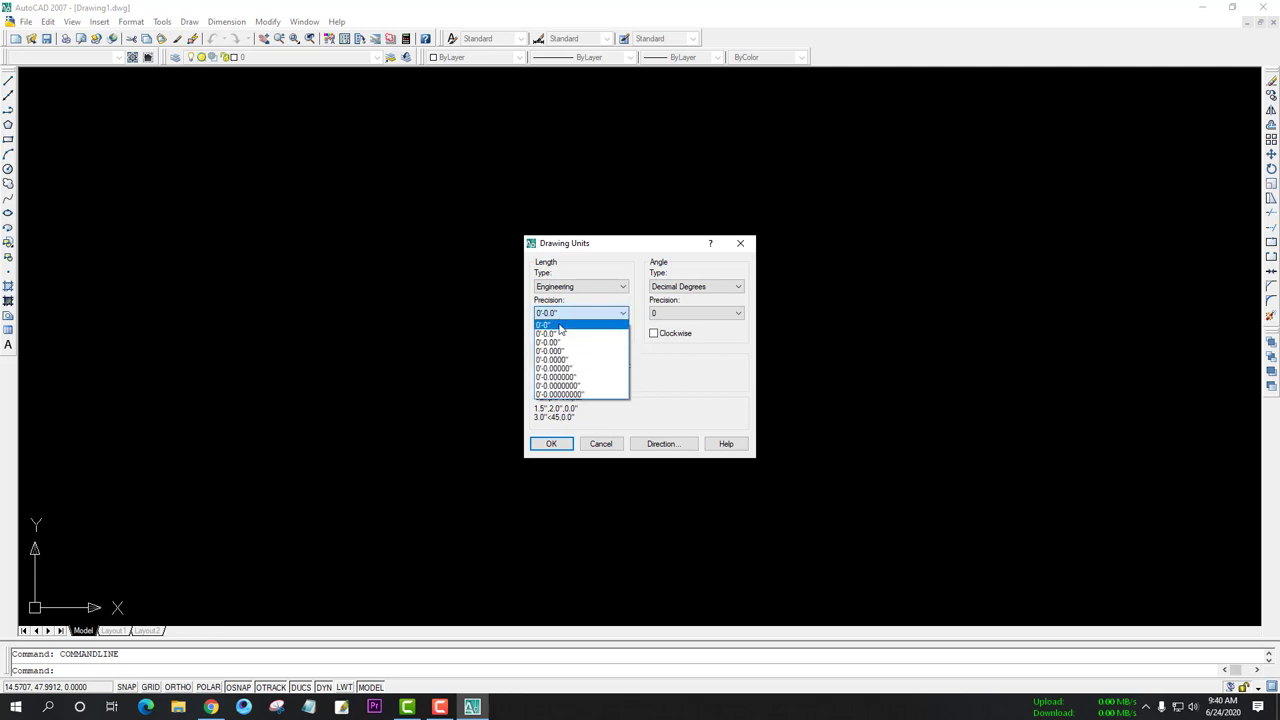
click(561, 326)
click(561, 315)
click(561, 334)
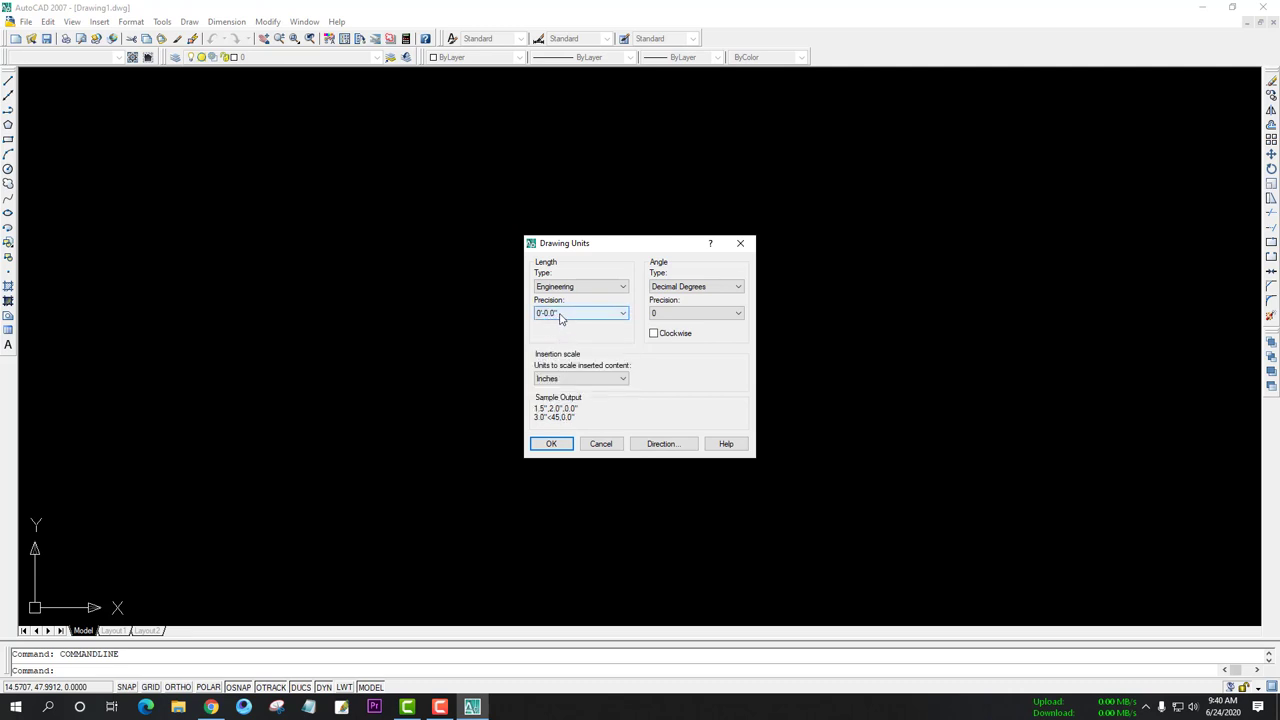
click(566, 379)
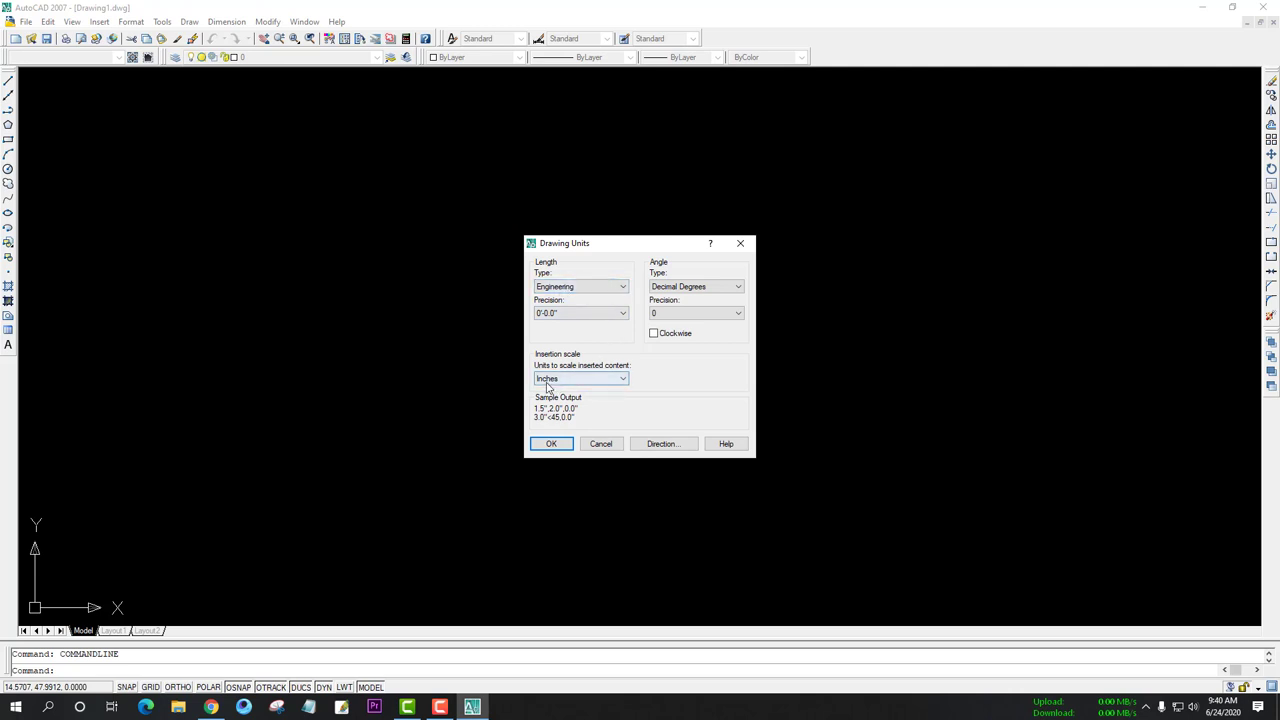
click(551, 443)
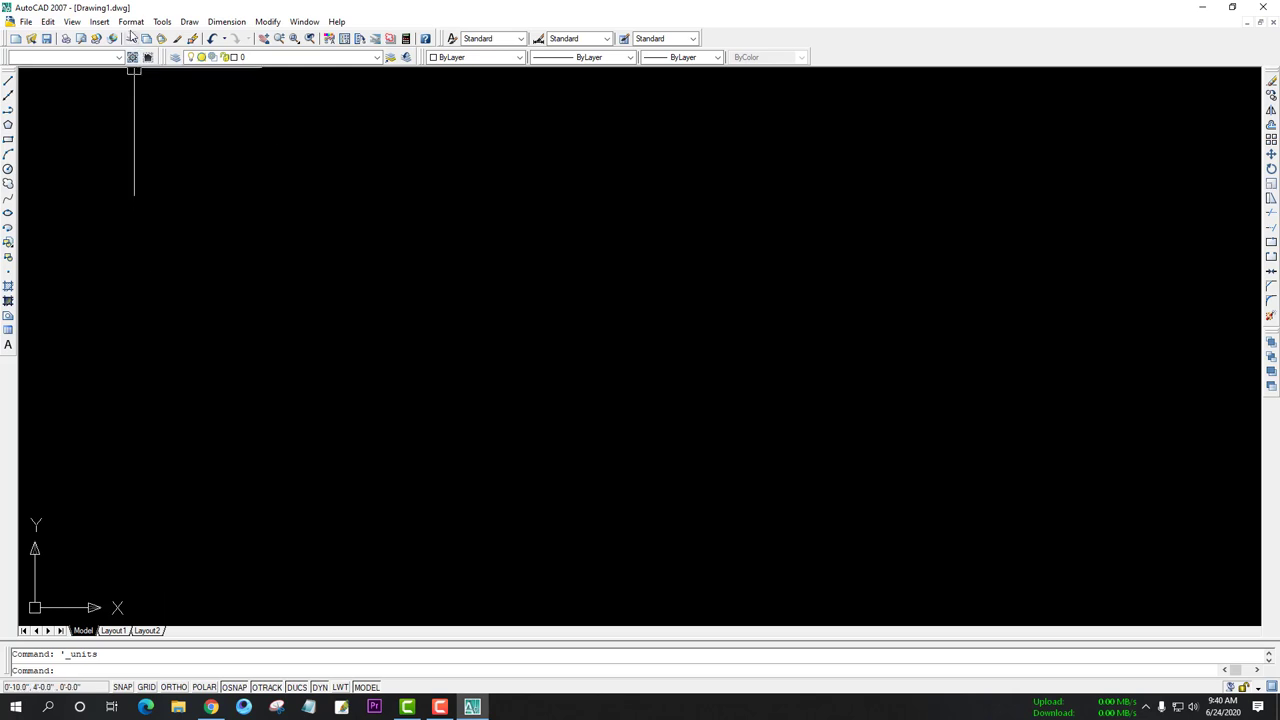
Start Drawing Limits and set the lower-left corner to 0',0'
click(130, 22)
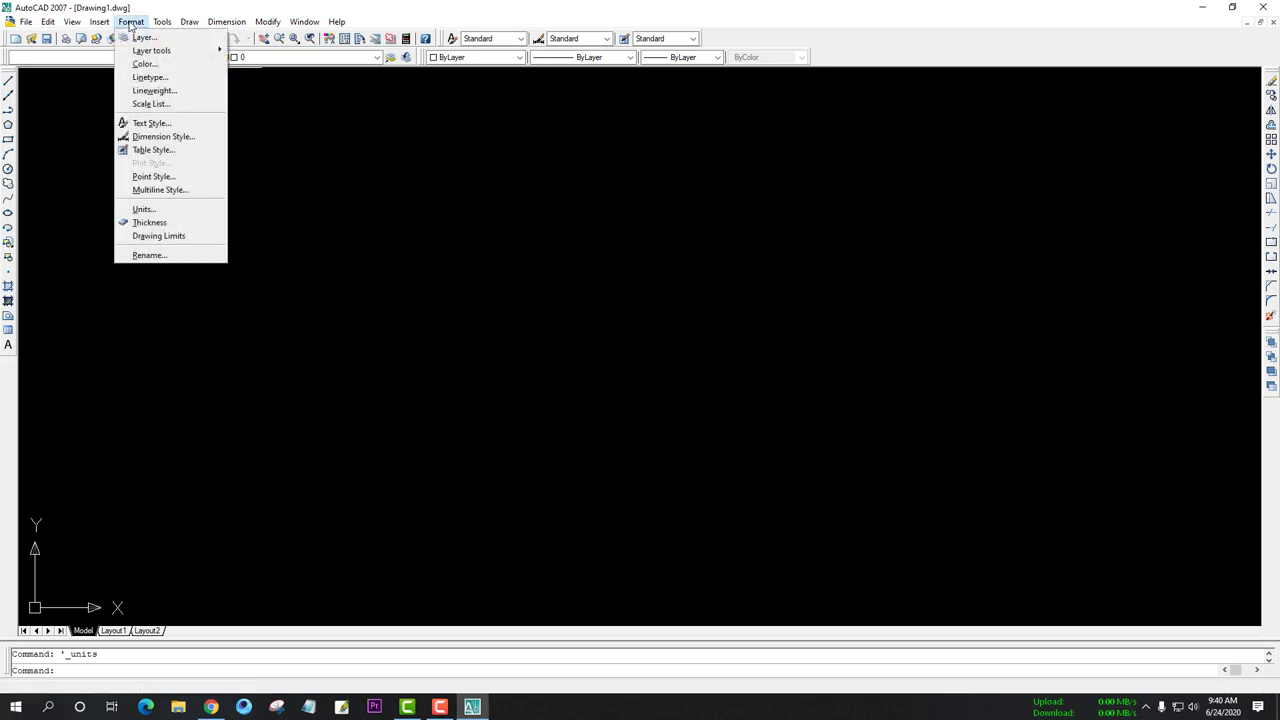
click(165, 236)
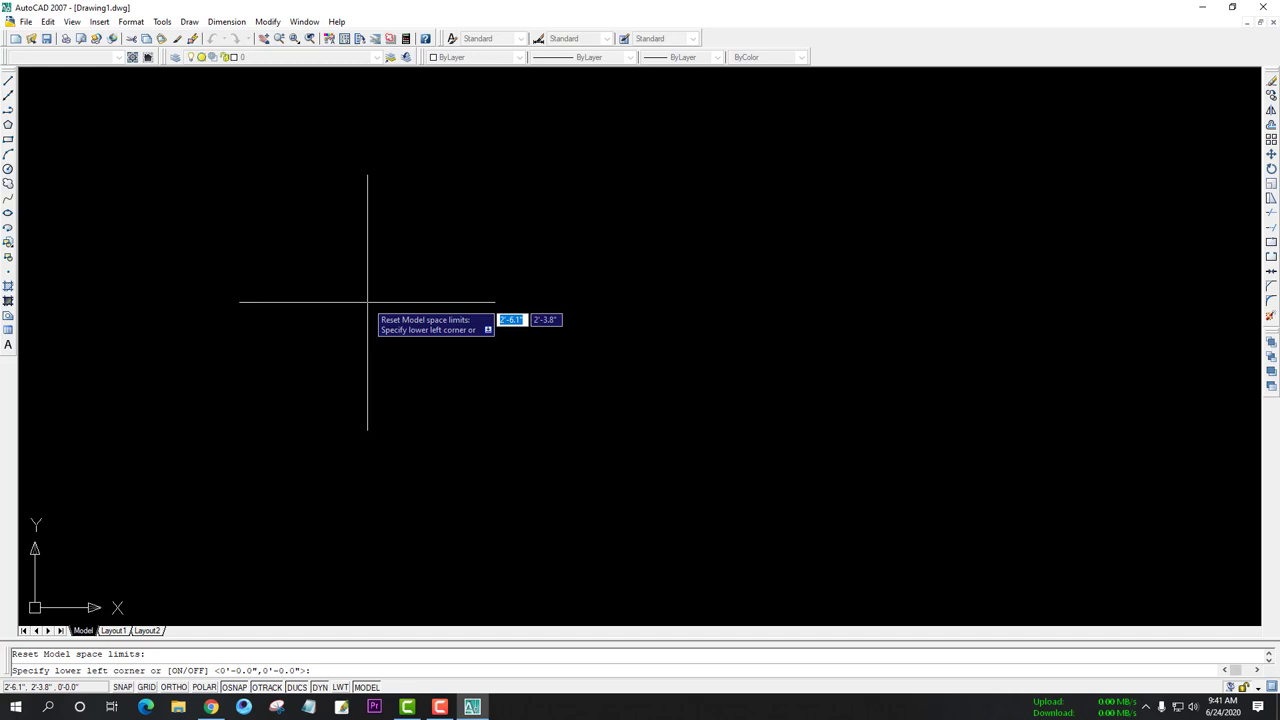
text(0)
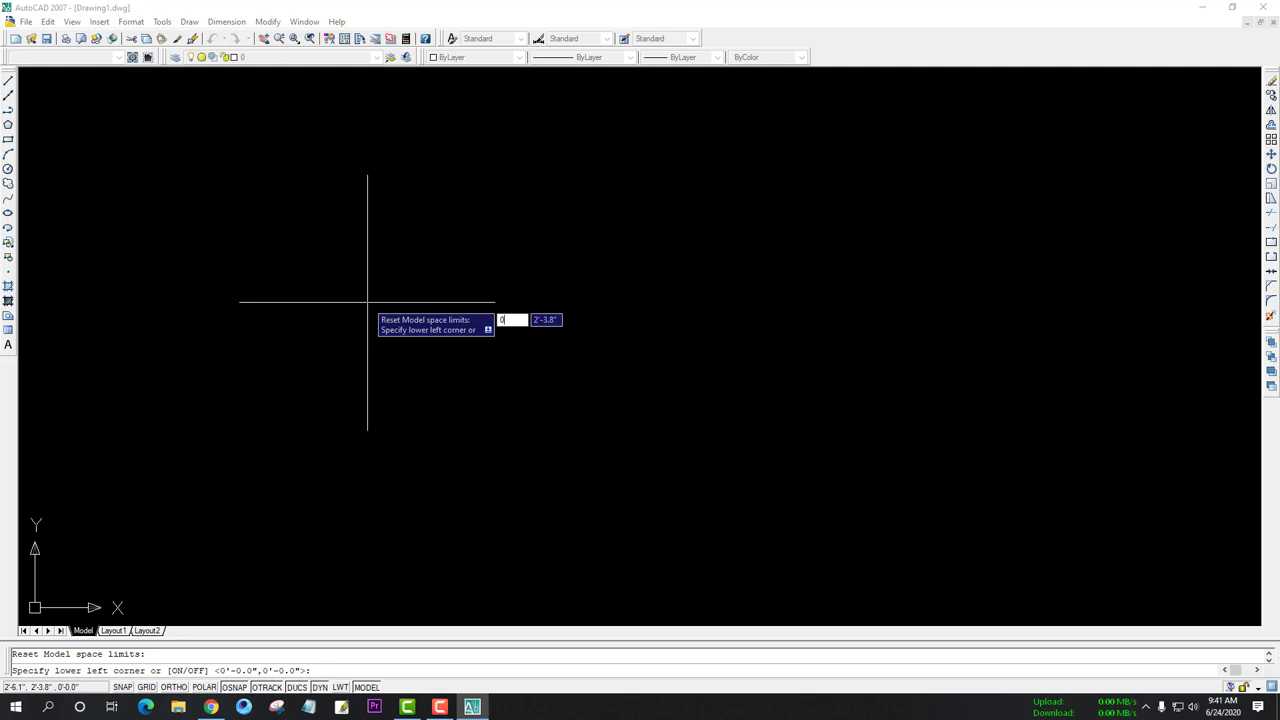
text(')
key(Tab)
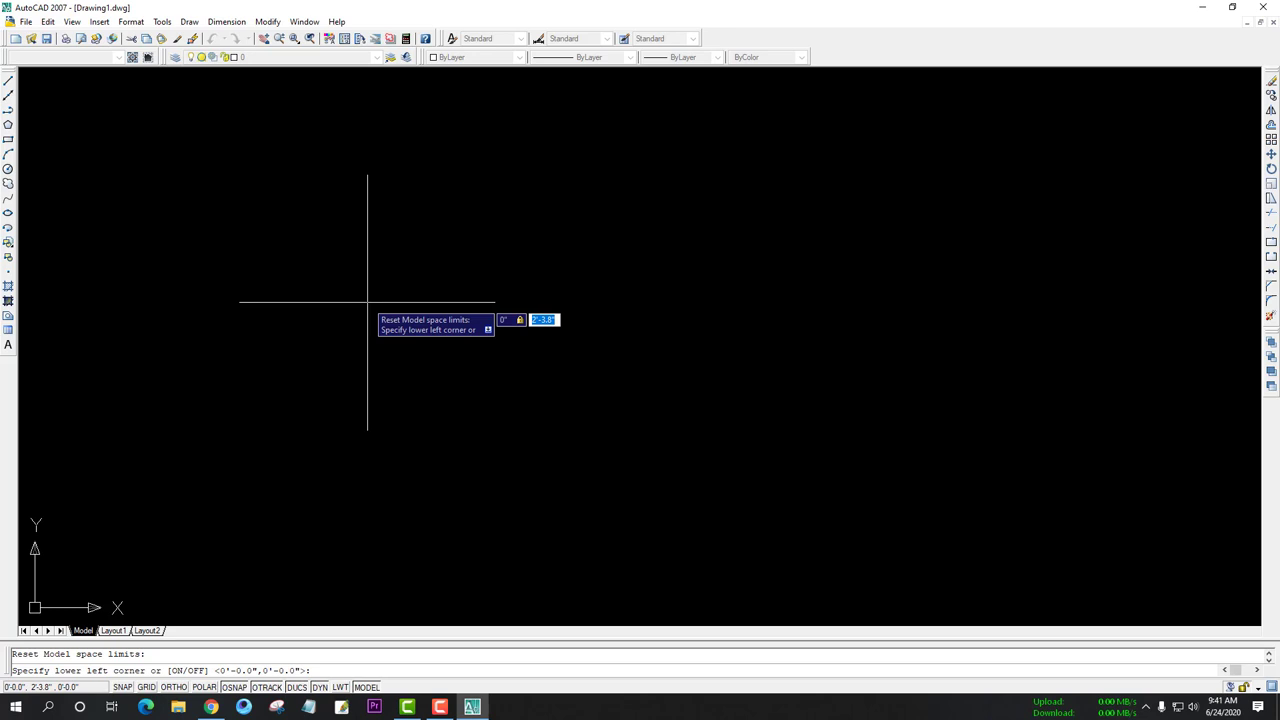
text(0)
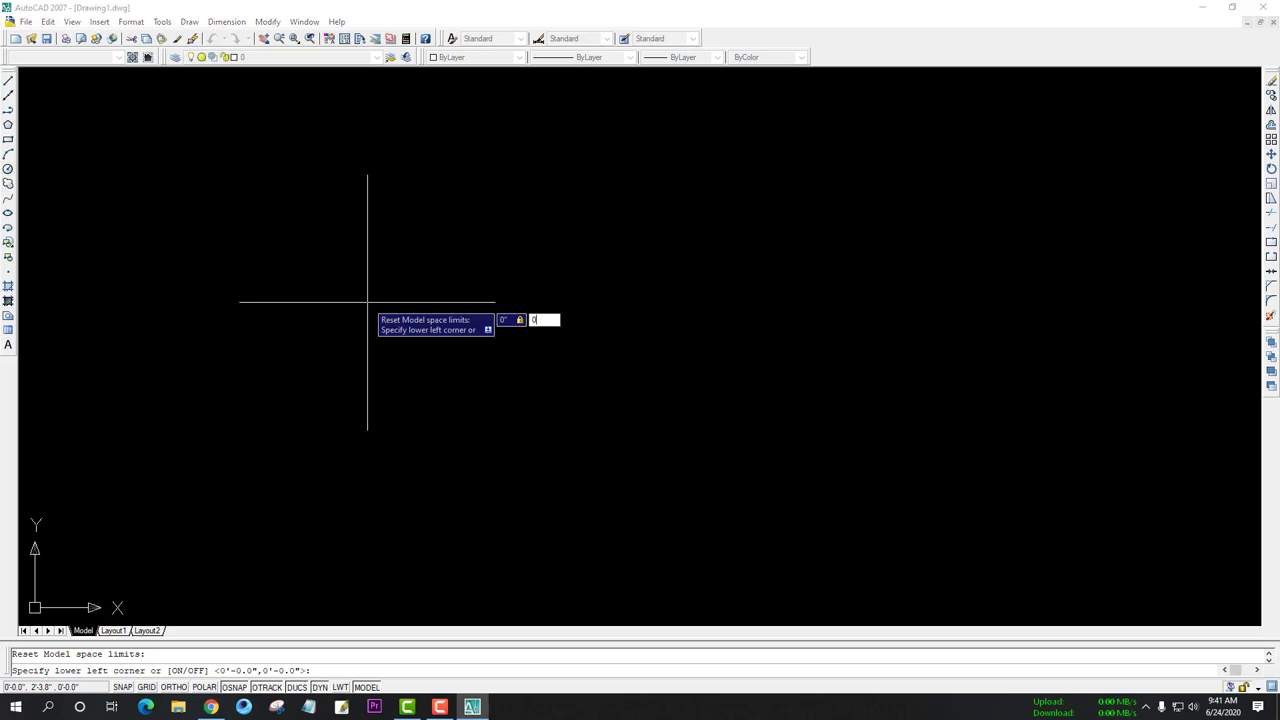
text(')
key(Return)
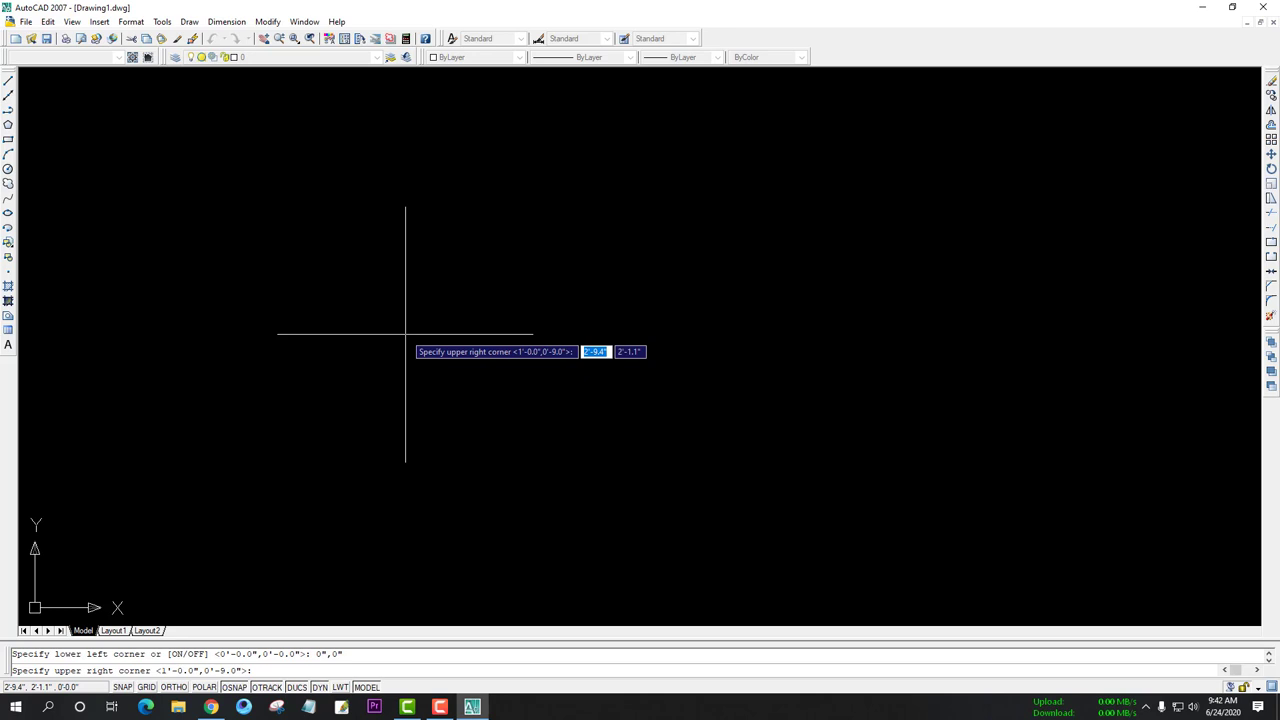
Set the upper-right limit corner to 500',500'
text(500)
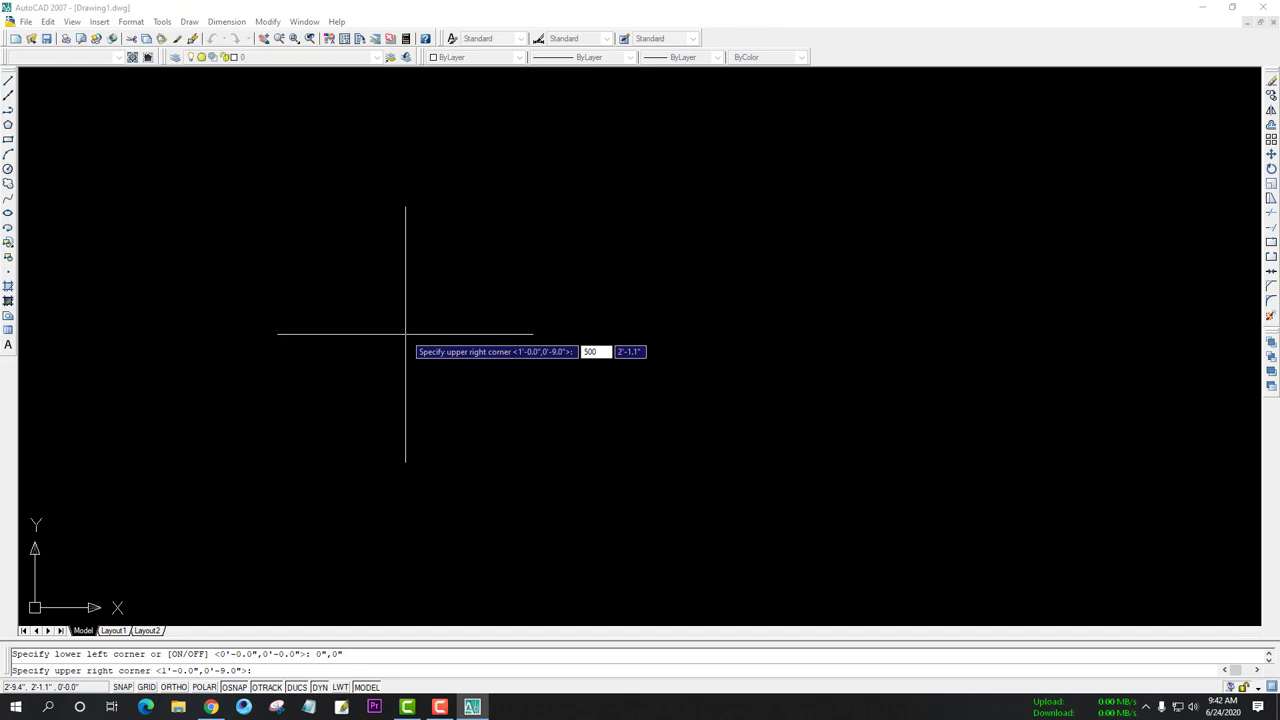
key(BackSpace)
key(Tab)
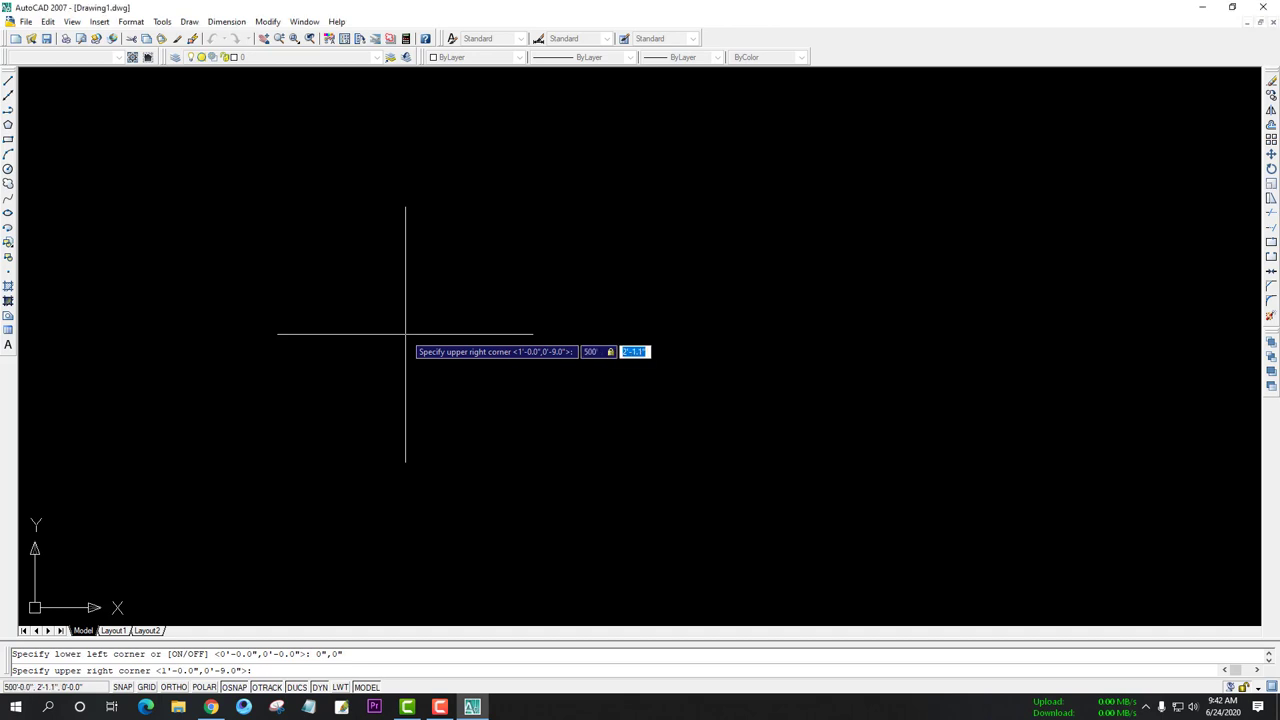
text(500)
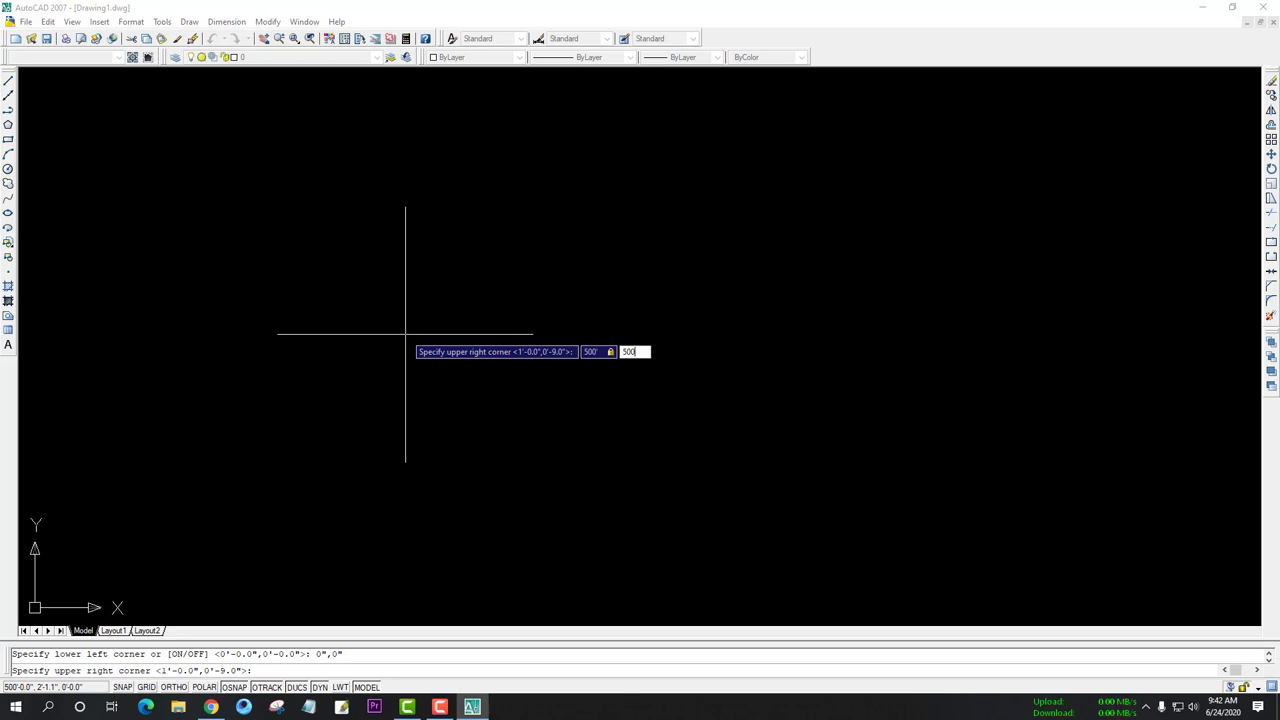
text(')
key(Return)
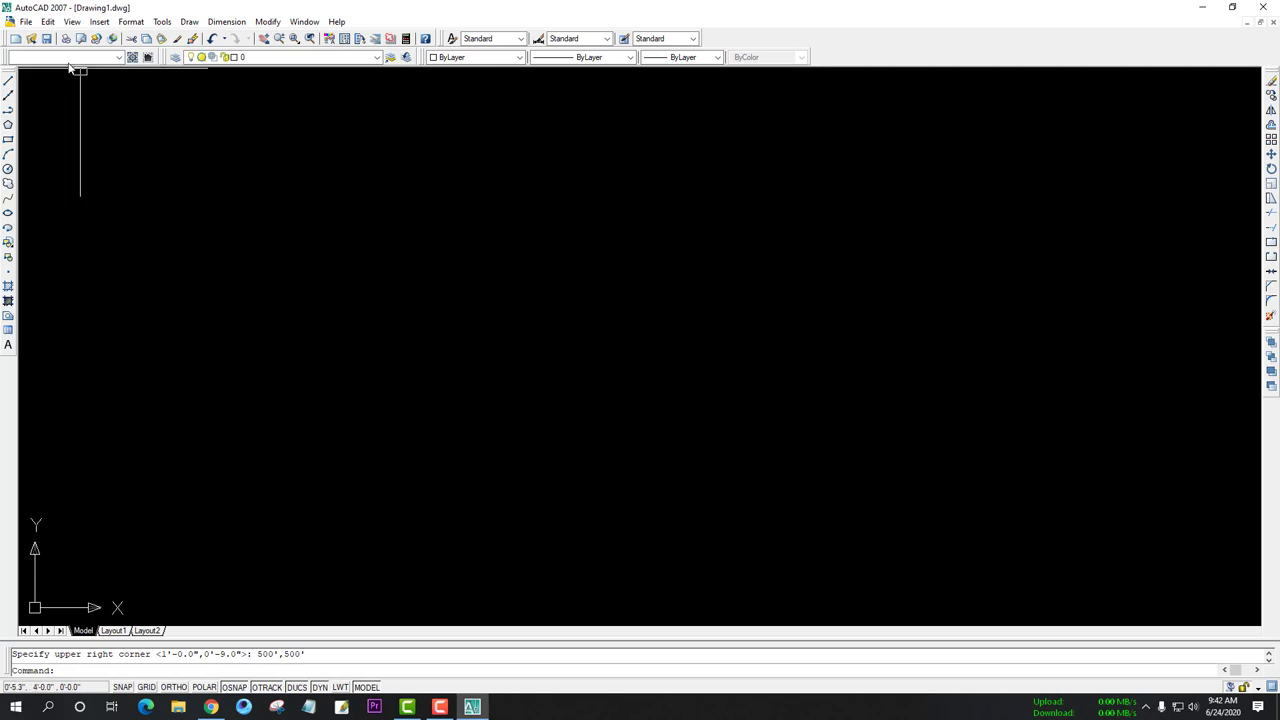
Clear an accidental selection and enter D, the DIMSTYLE alias, at the prompt
right_click(502, 141)
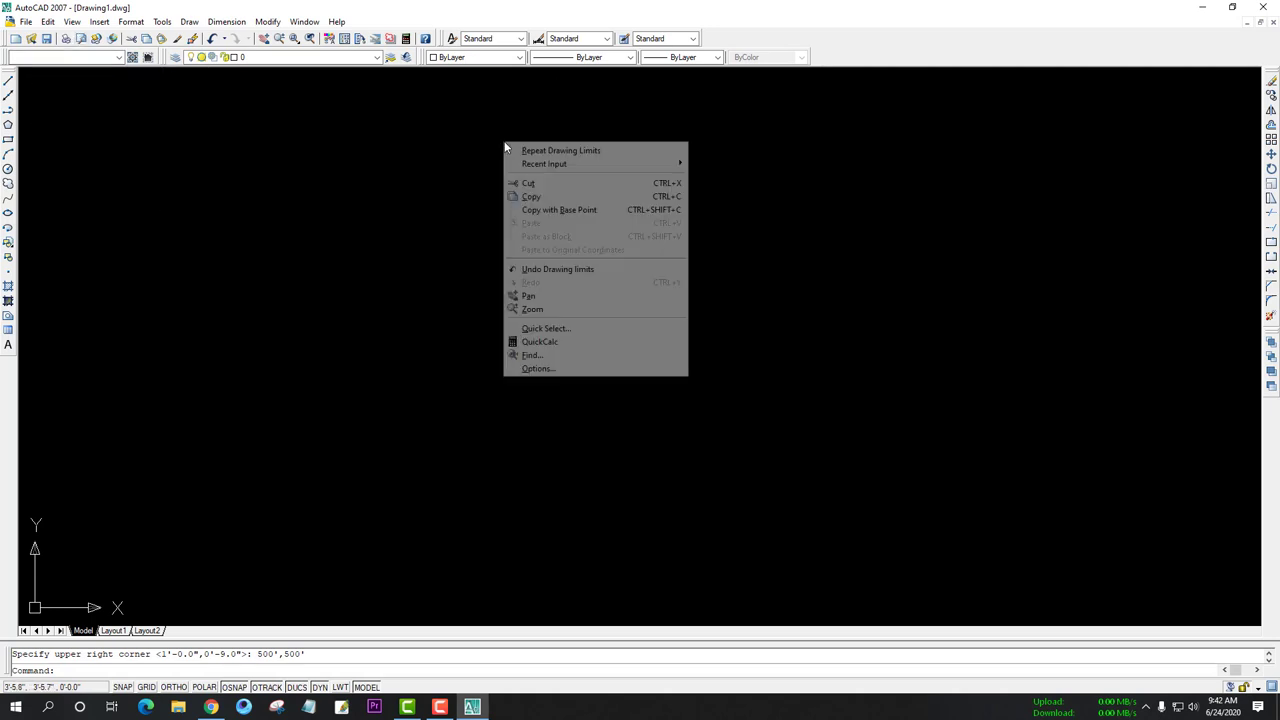
click(784, 186)
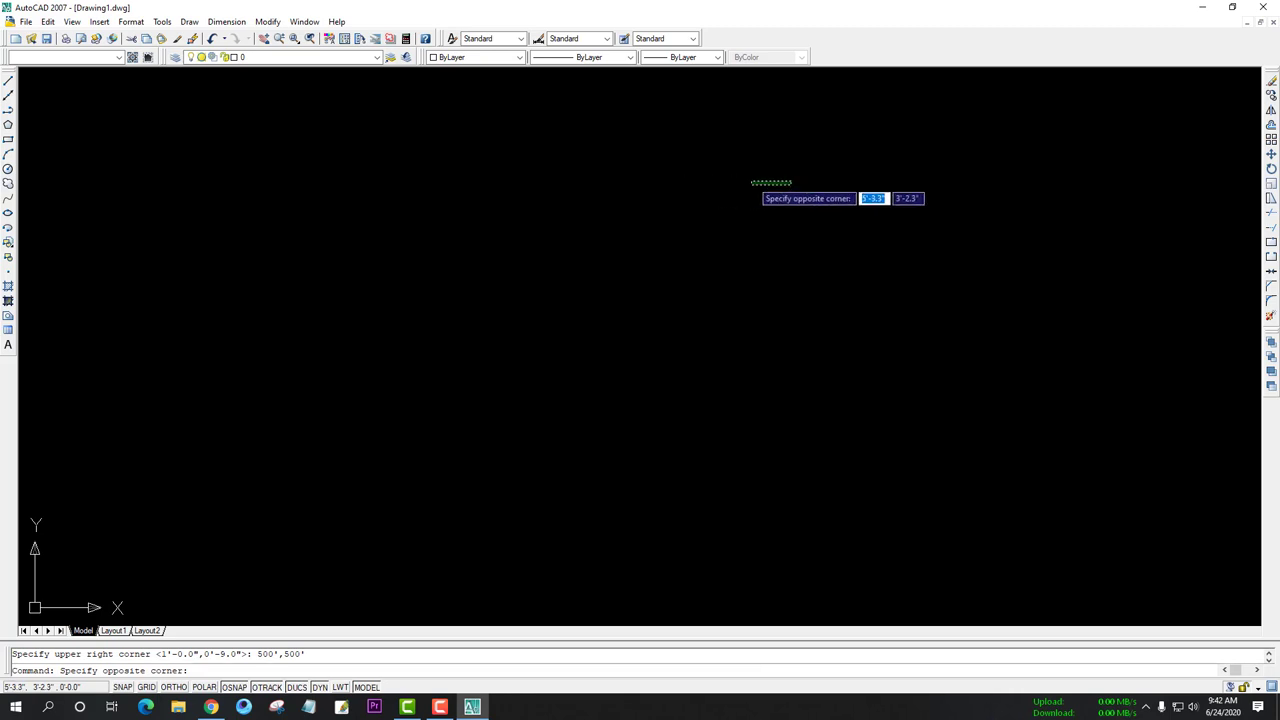
key(Escape)
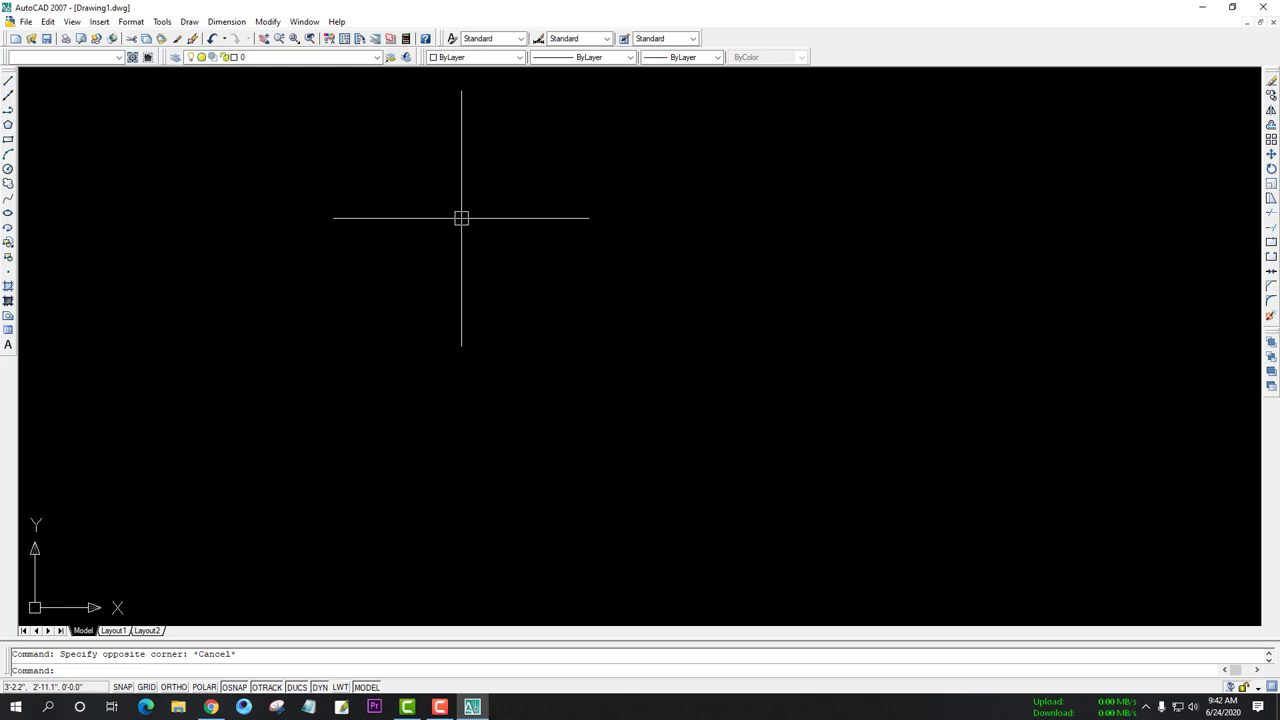
text(d)
key(Escape)
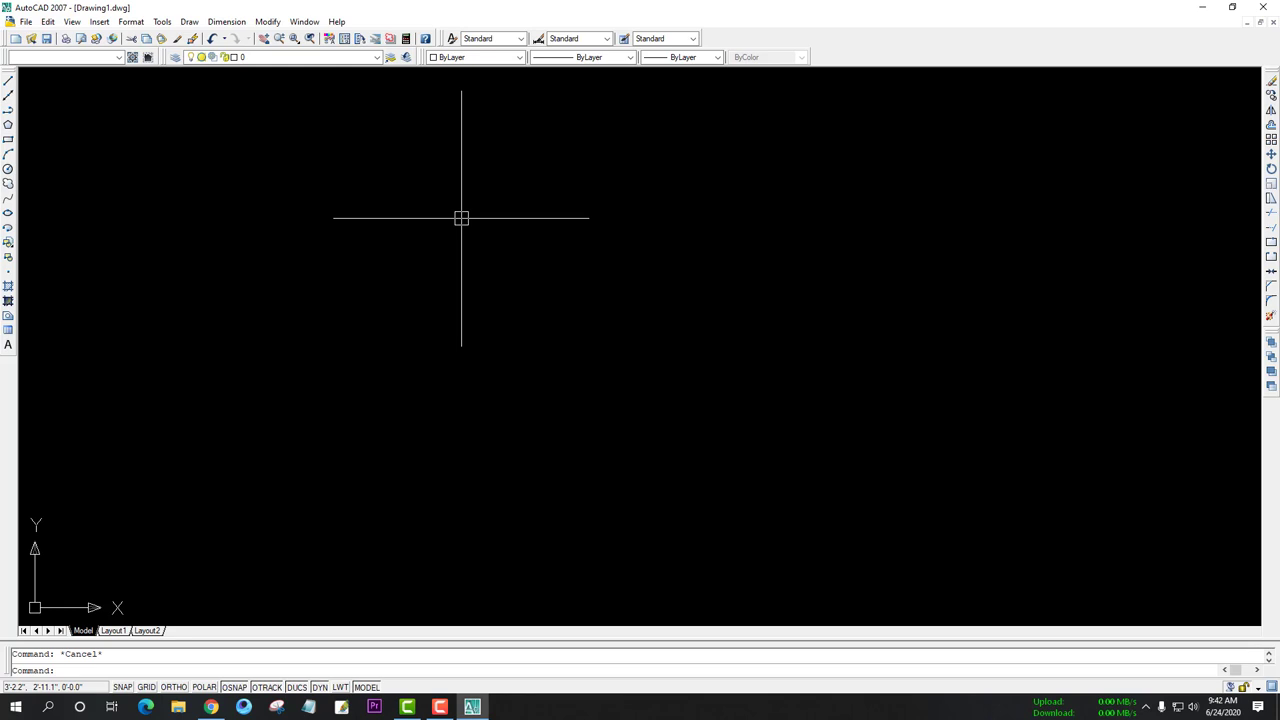
text(d)
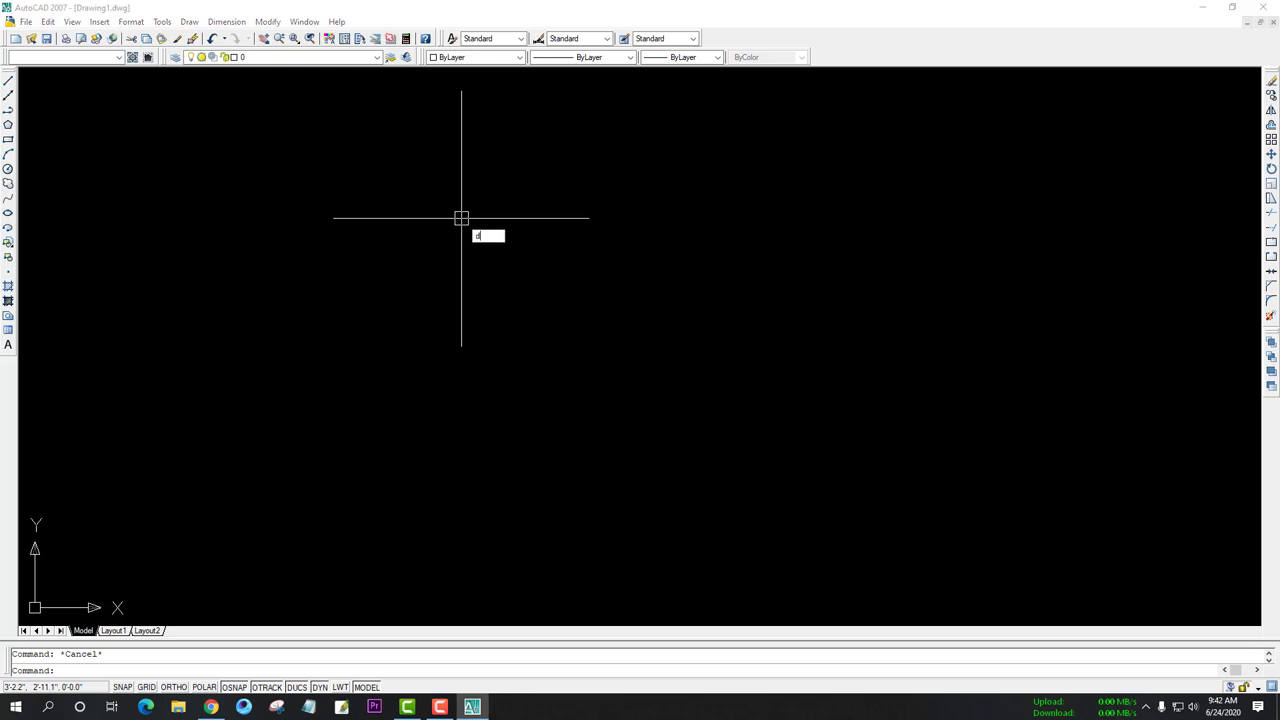
Open the Dimension Style Manager and modify the Standard style, reviewing its tabs
key(Return)
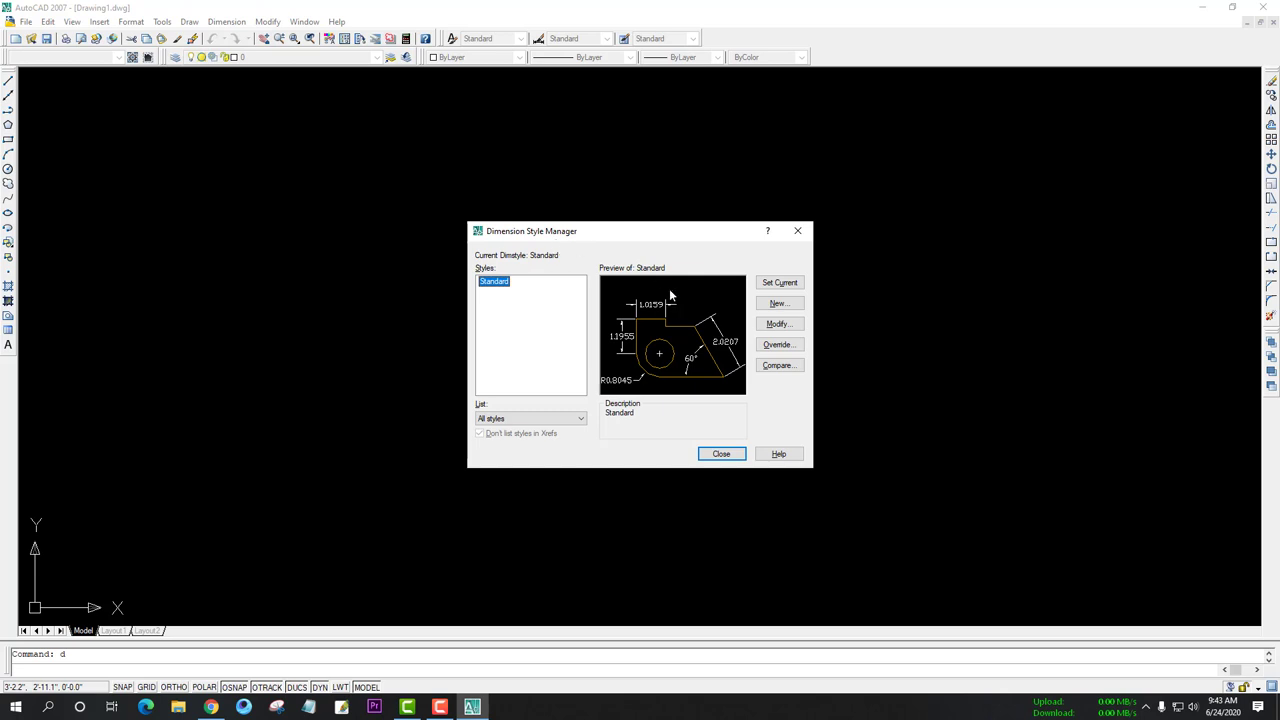
drag(660, 231, 635, 166)
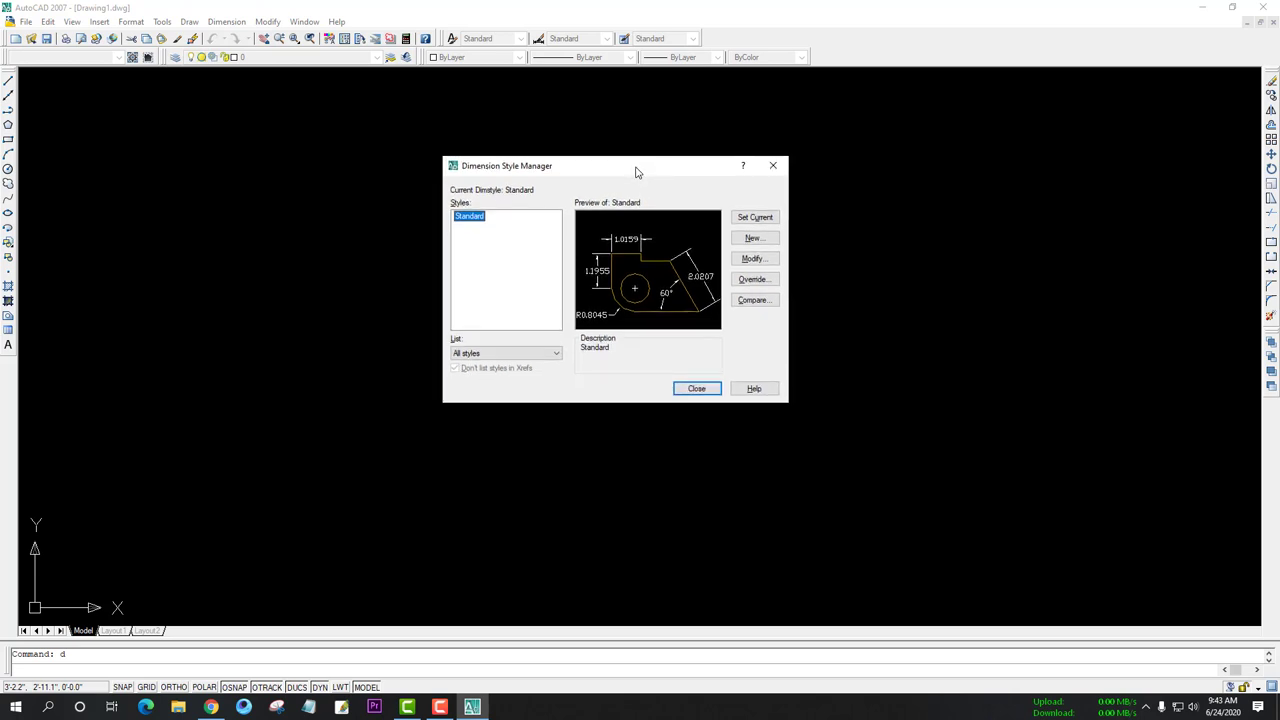
click(745, 264)
click(743, 265)
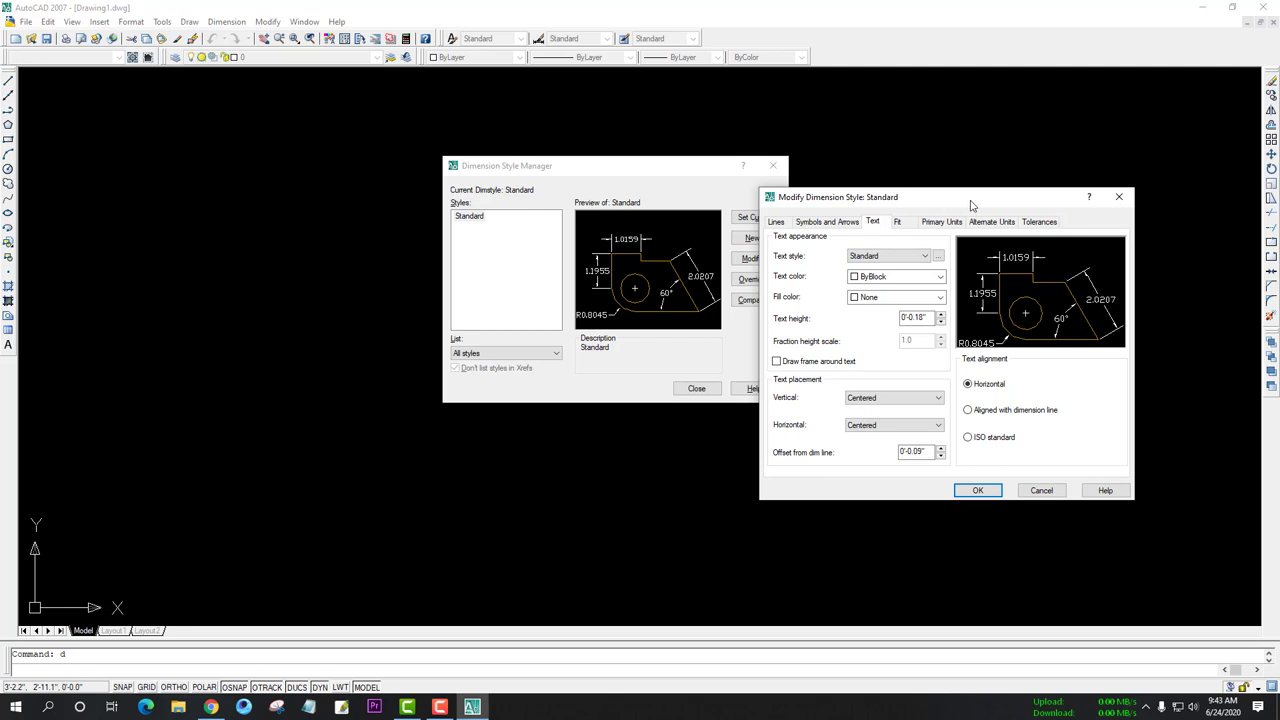
mouse_move(970, 199)
mouse_down()
mouse_move(862, 196)
mouse_move(703, 156)
mouse_up()
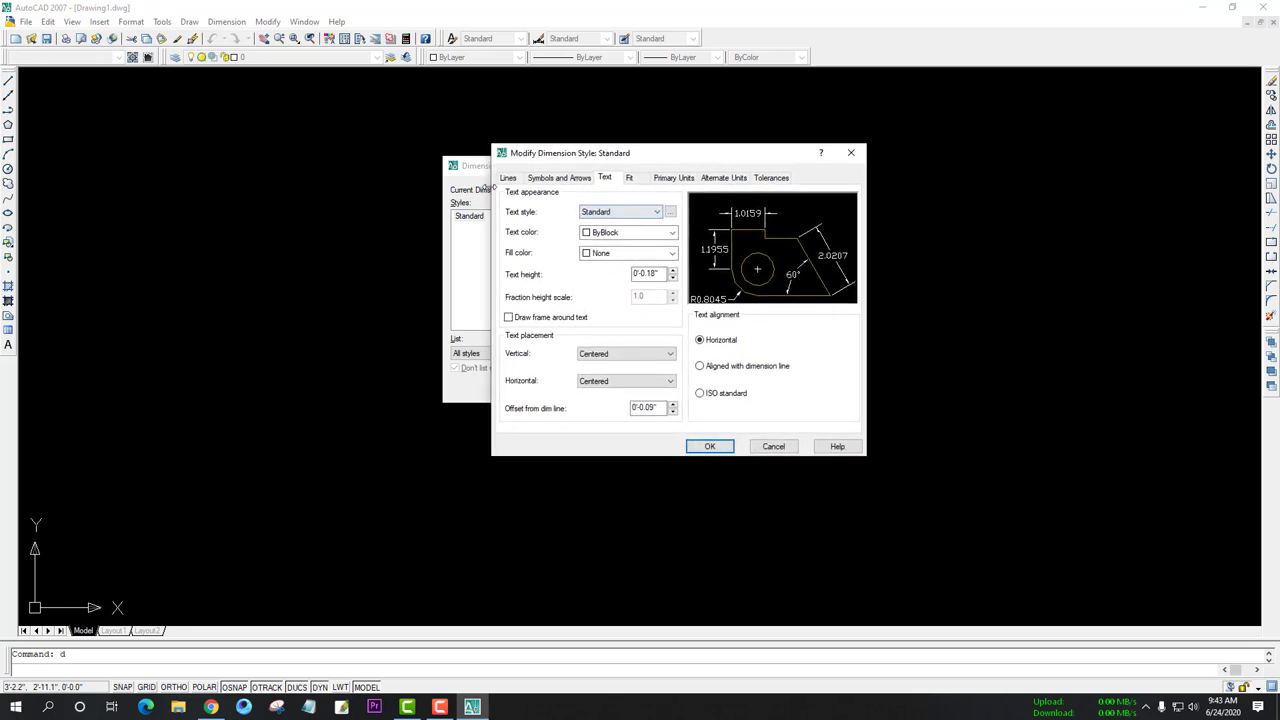
click(507, 179)
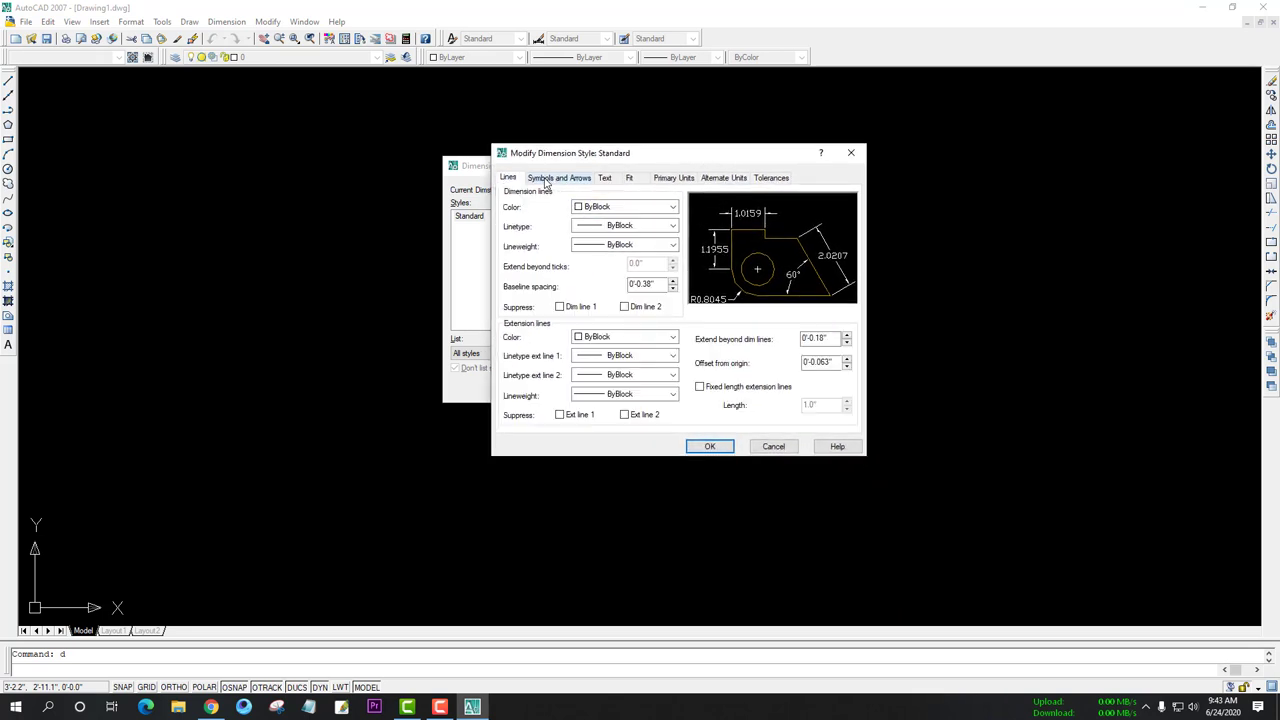
click(547, 179)
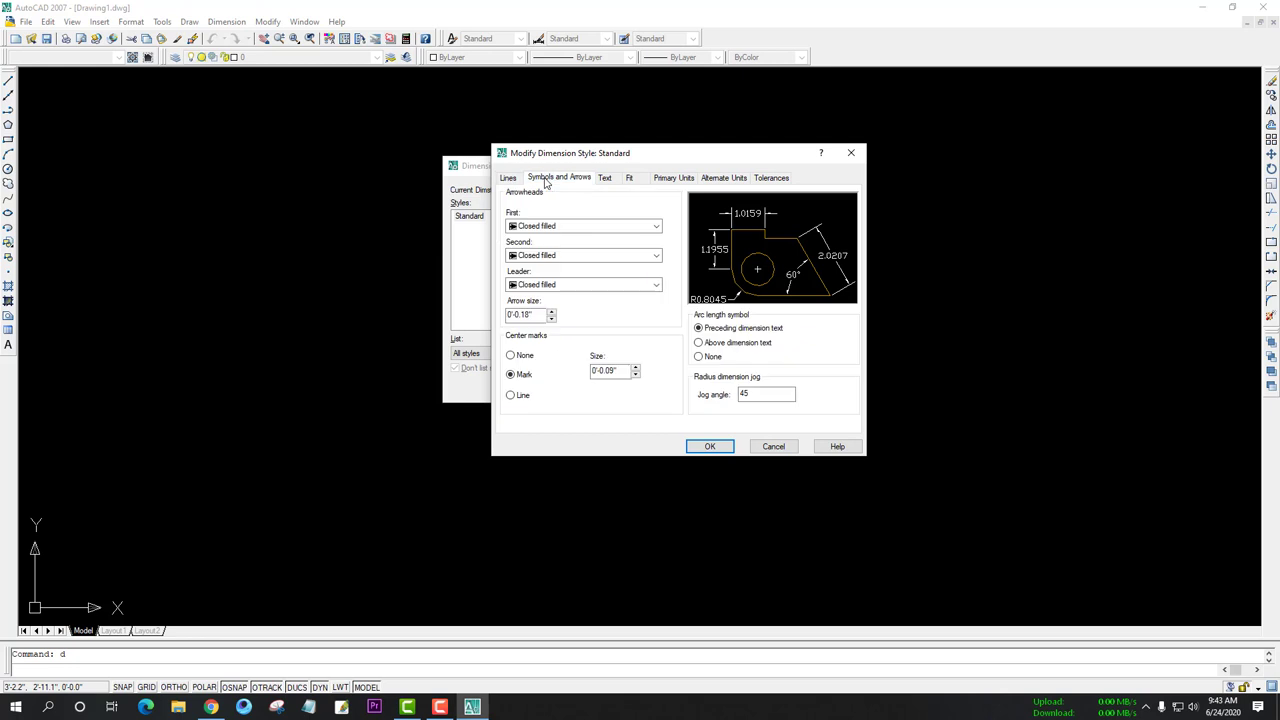
click(605, 180)
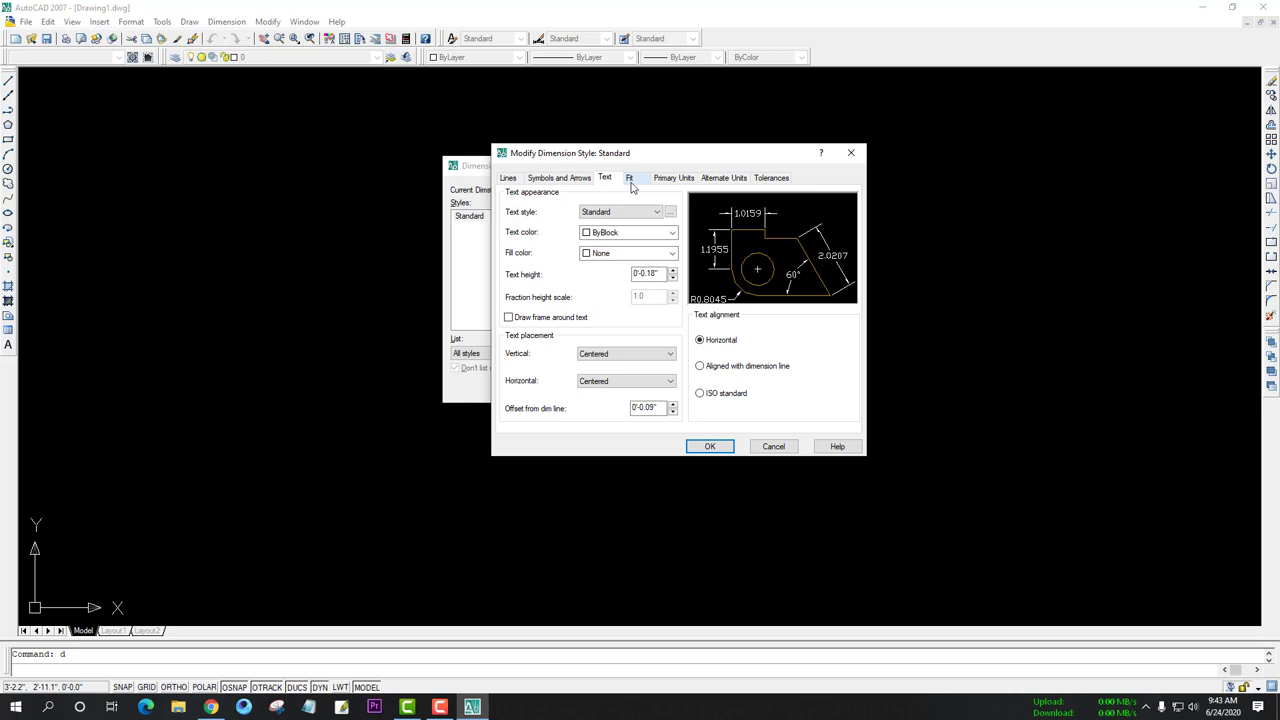
click(630, 180)
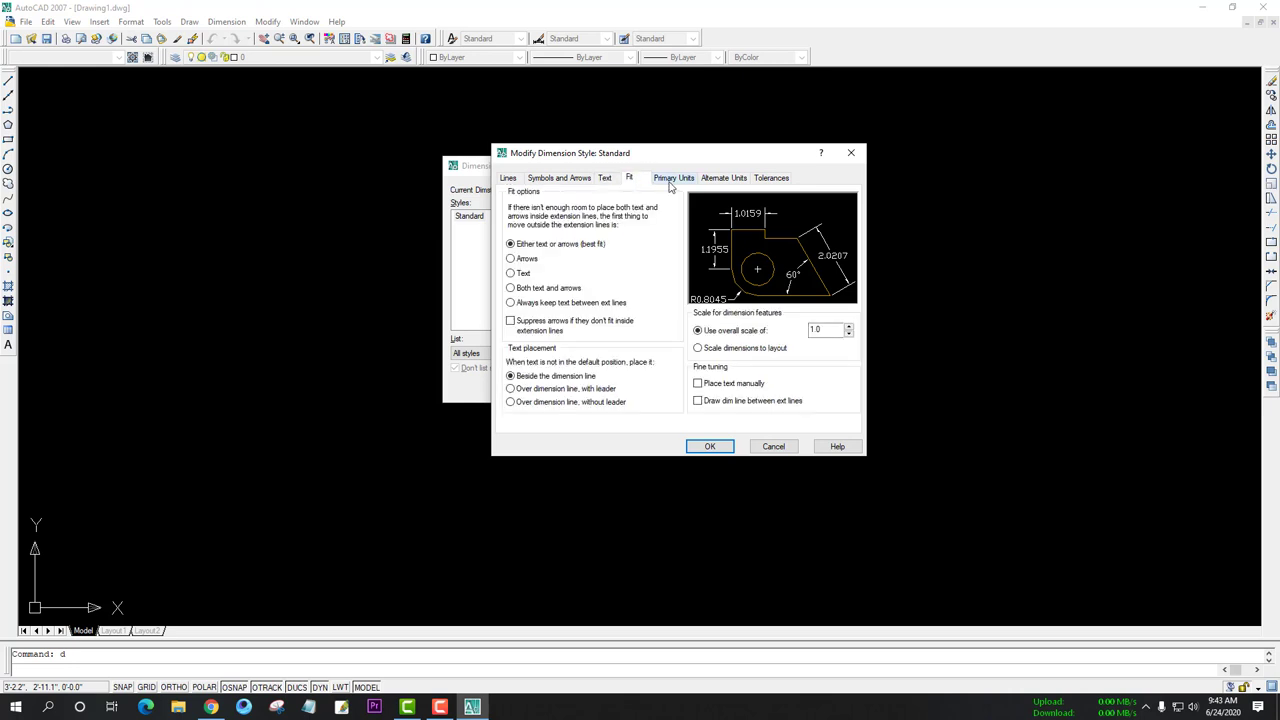
click(670, 180)
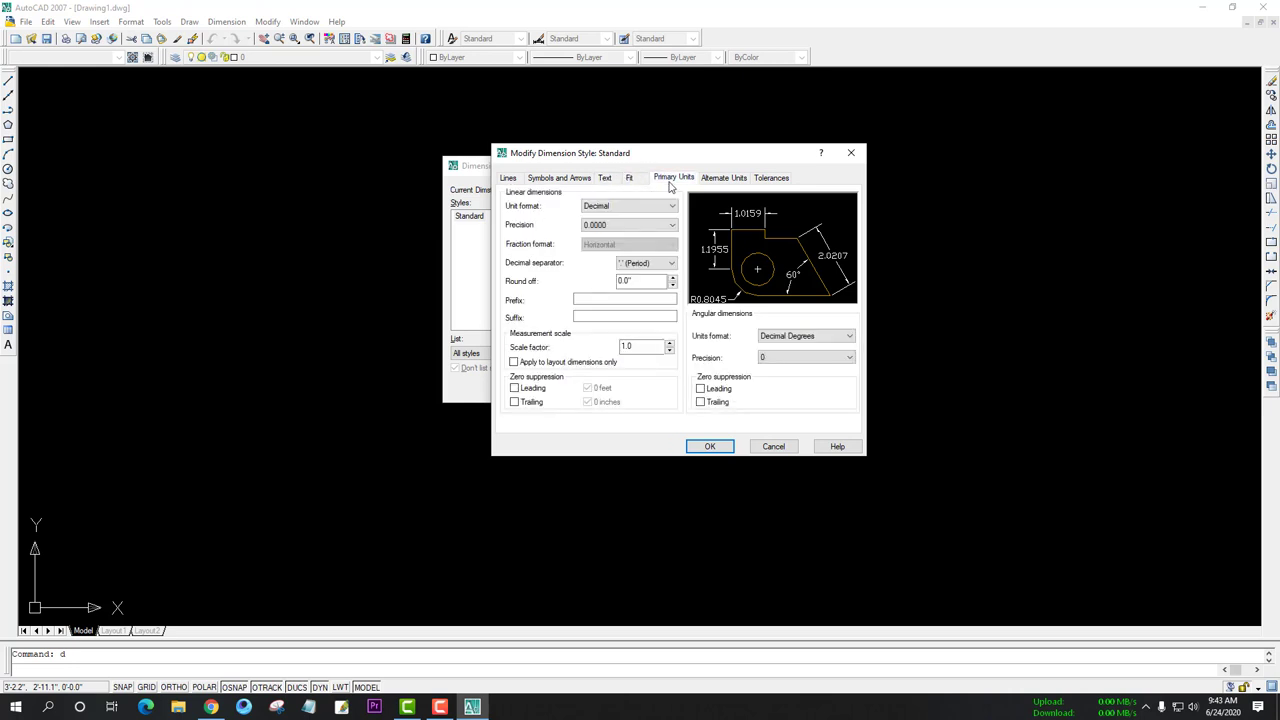
Set Standard's primary units to Engineering with 0'-0.0" precision and close the manager
click(655, 205)
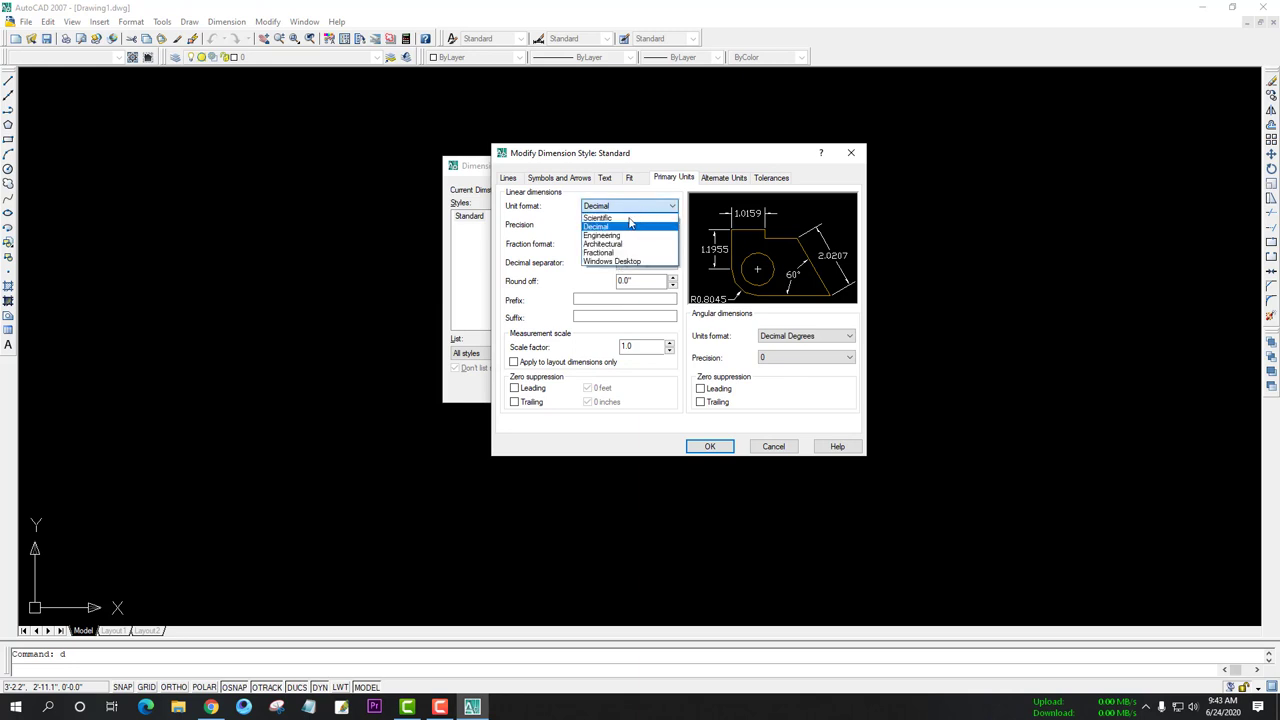
click(619, 238)
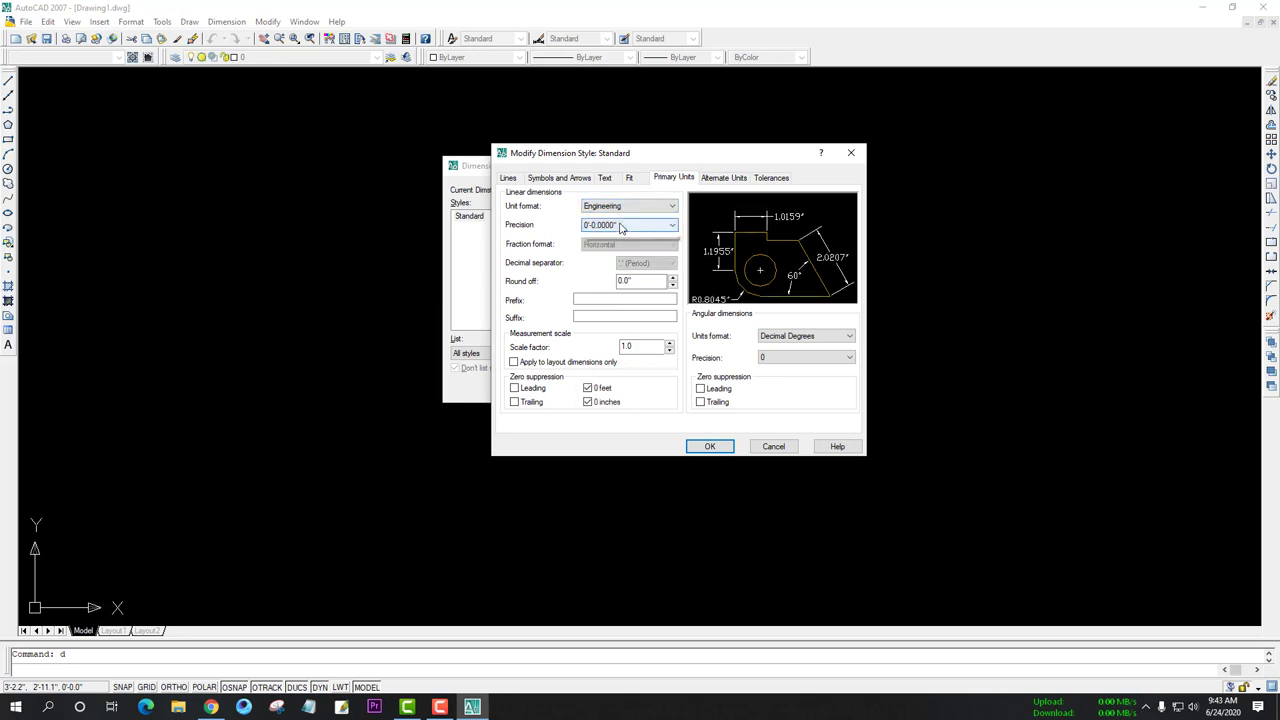
click(621, 226)
click(605, 247)
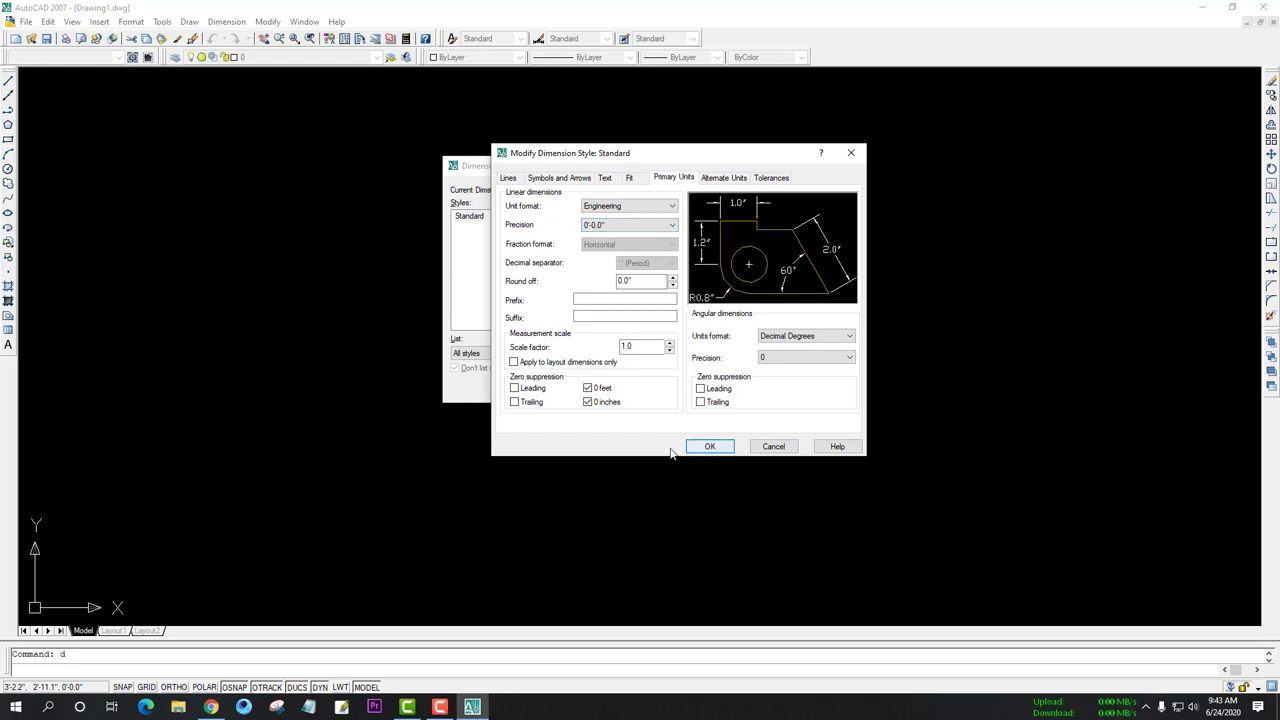
click(649, 313)
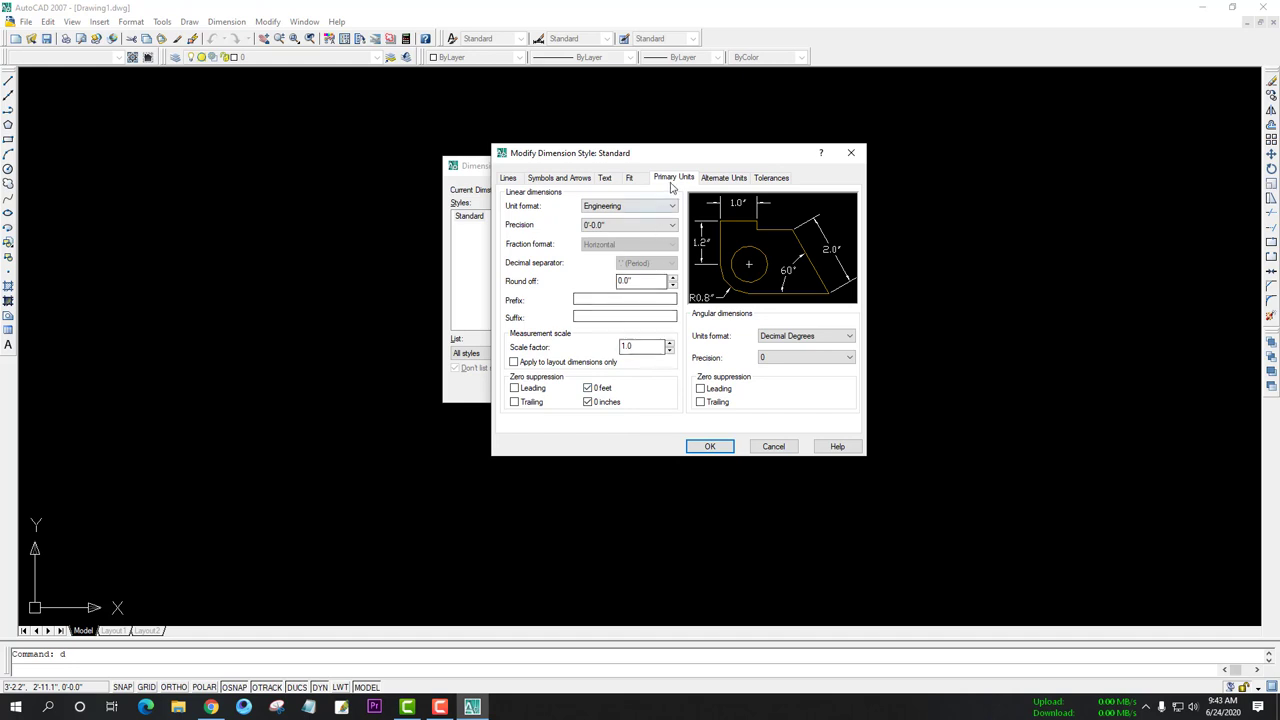
click(714, 178)
click(760, 178)
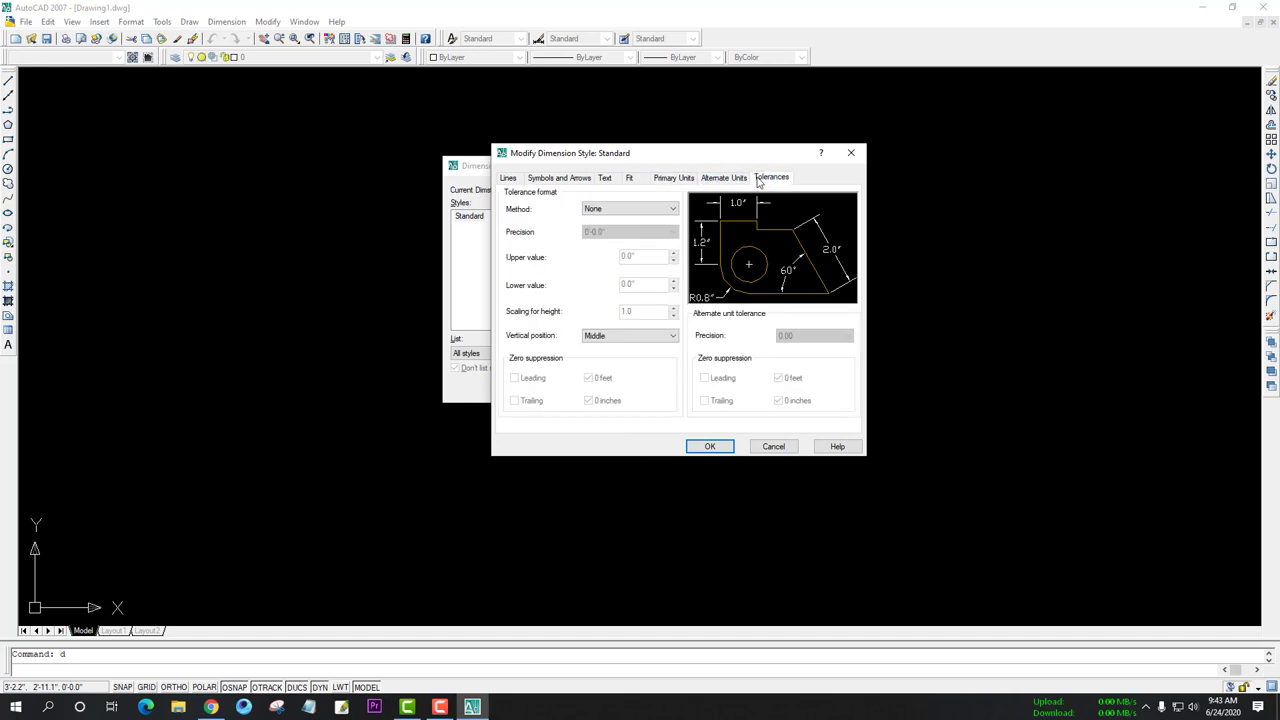
click(710, 447)
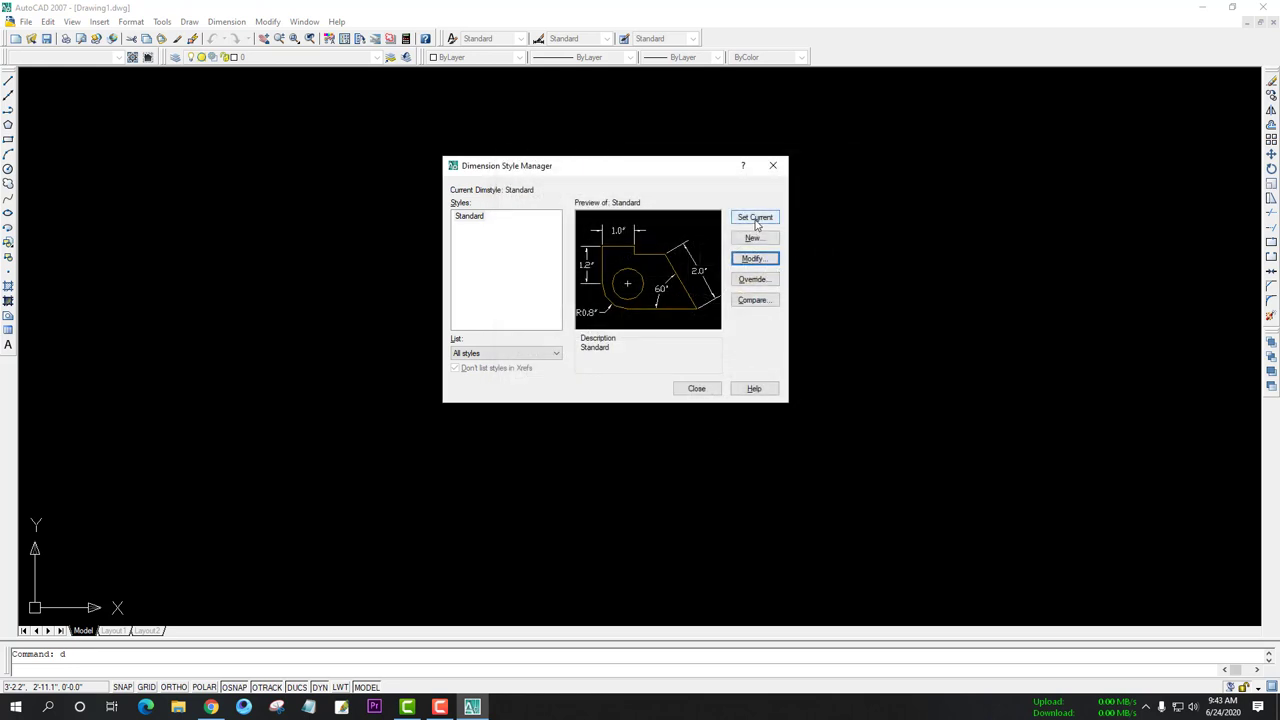
click(697, 389)
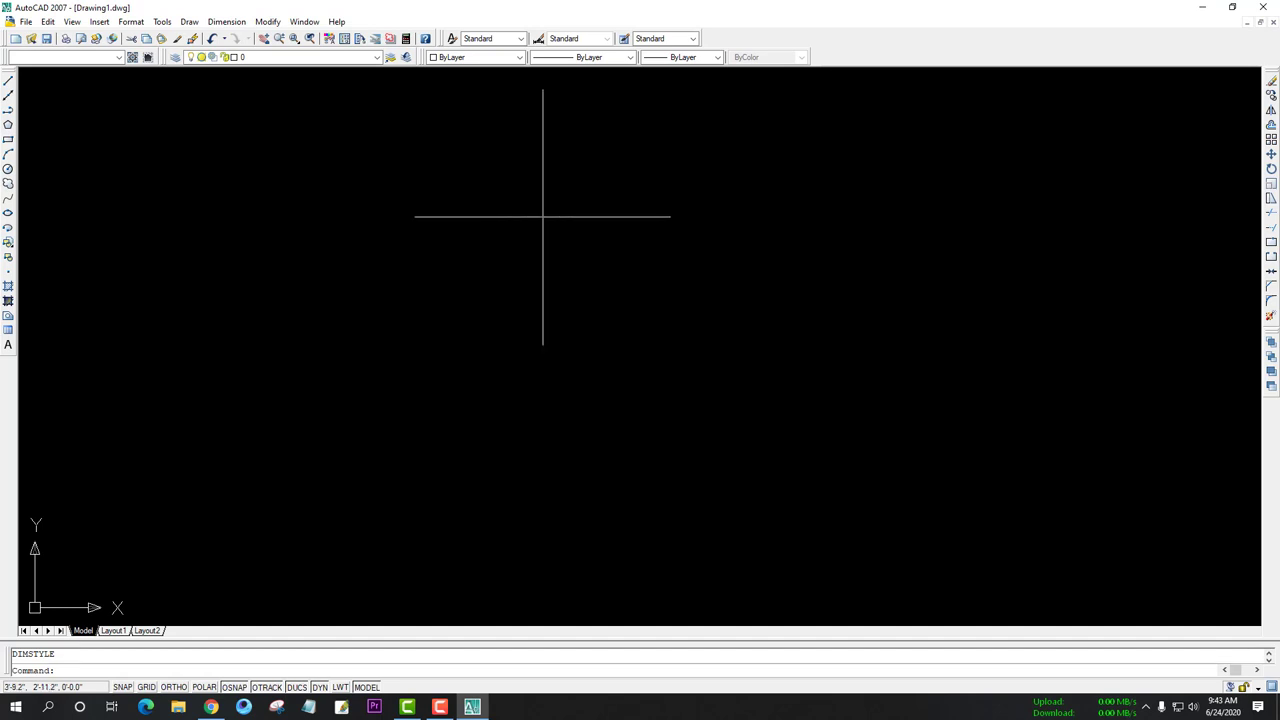
right_click(927, 48)
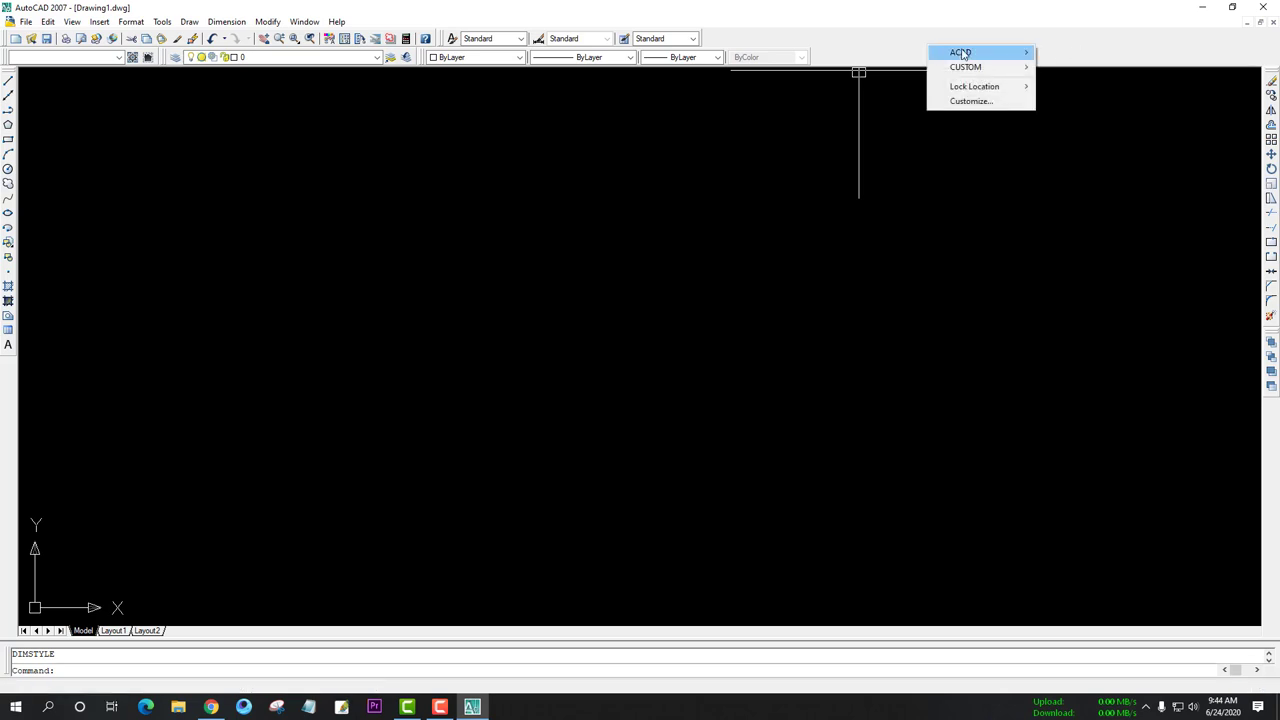
mouse_move(962, 52)
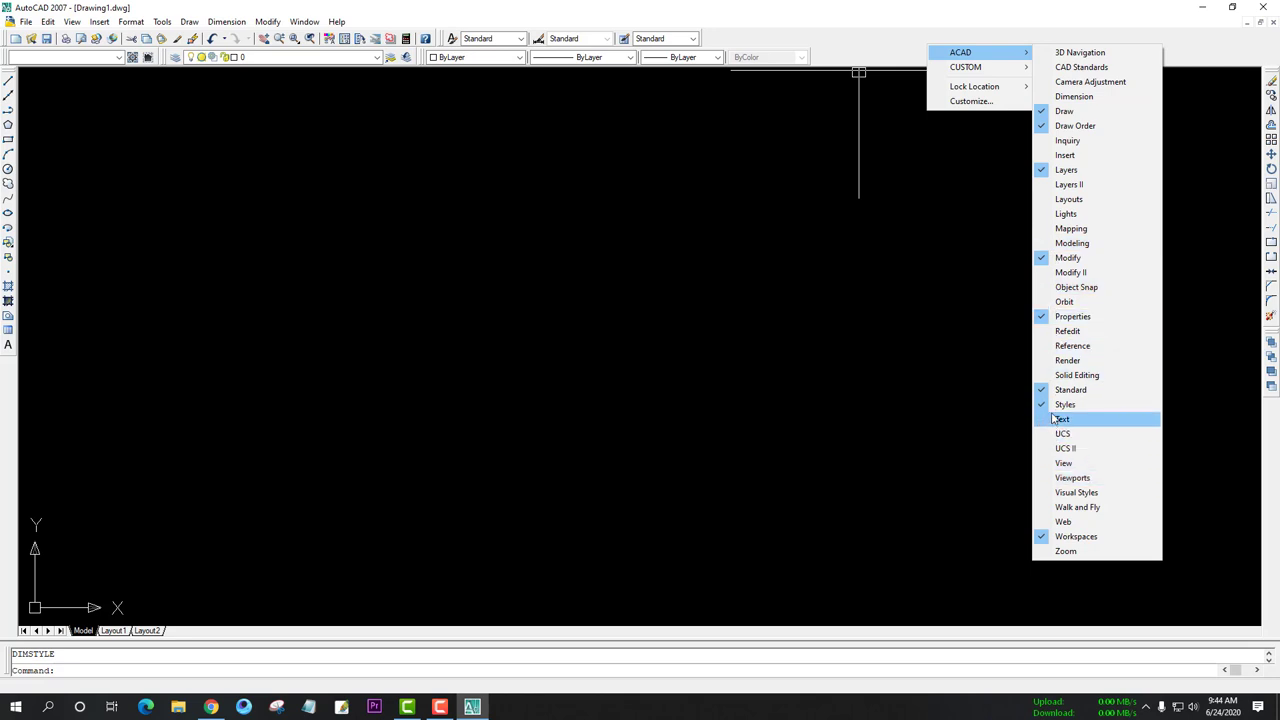
Turn on the Dimension toolbar and dock it in the top toolbar row
click(1047, 97)
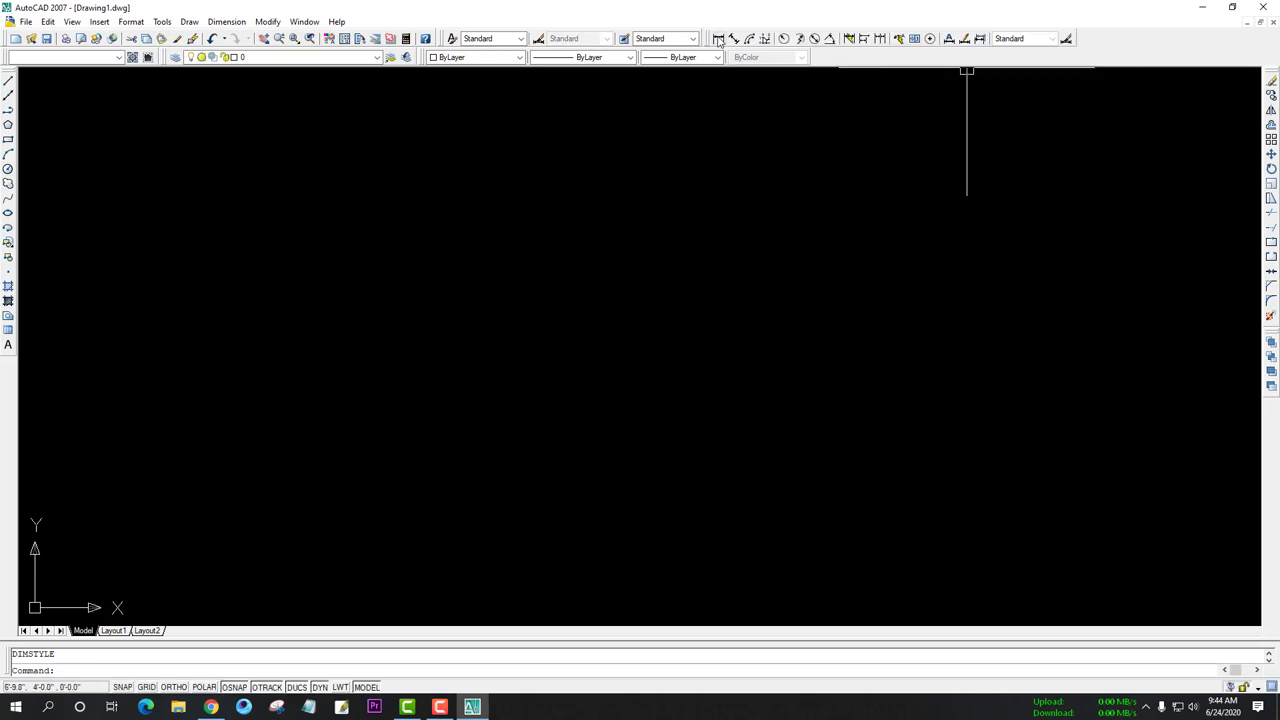
drag(711, 40, 523, 214)
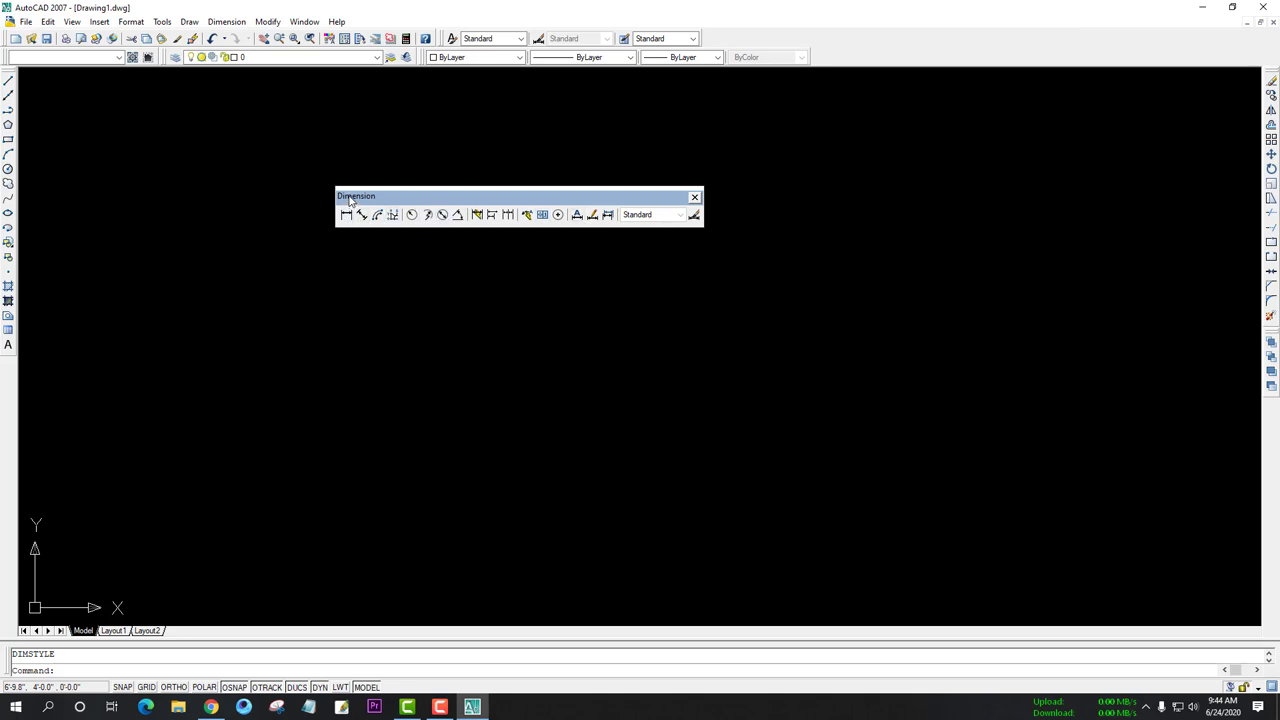
drag(341, 198, 748, 42)
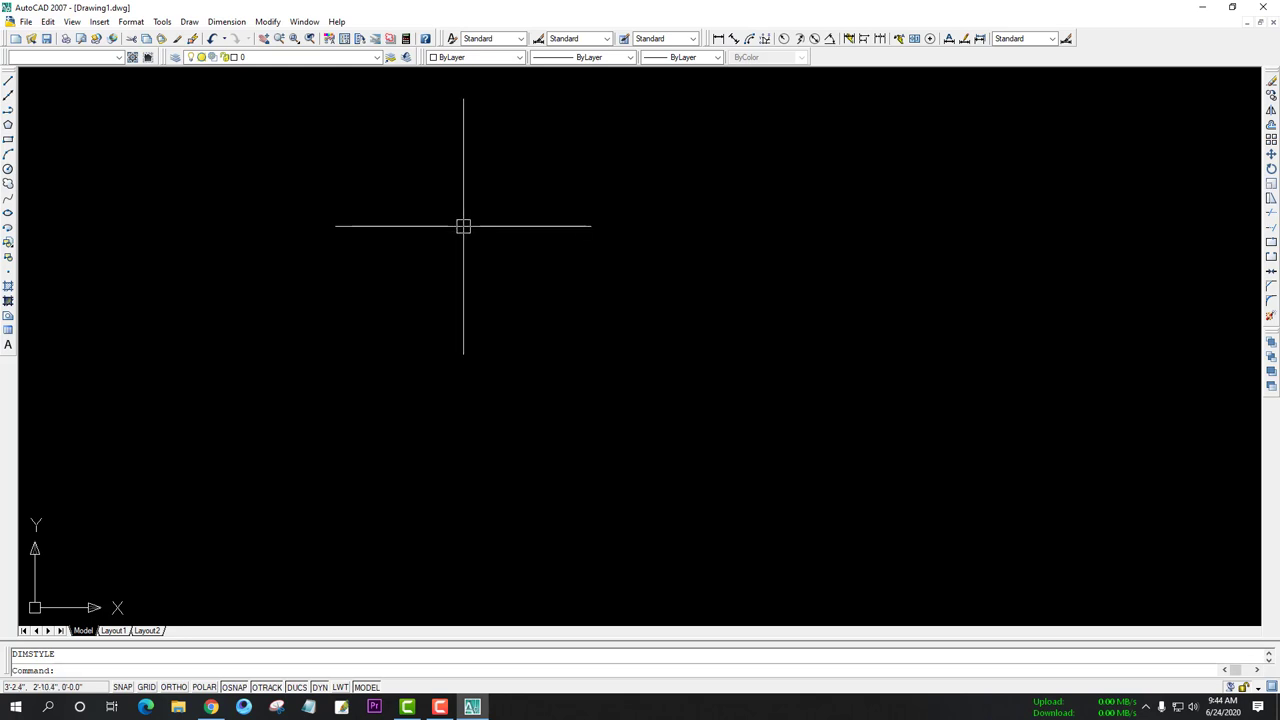
In Options, enlarge the AutoSnap marker and aperture size on the Drafting tab
right_click(463, 226)
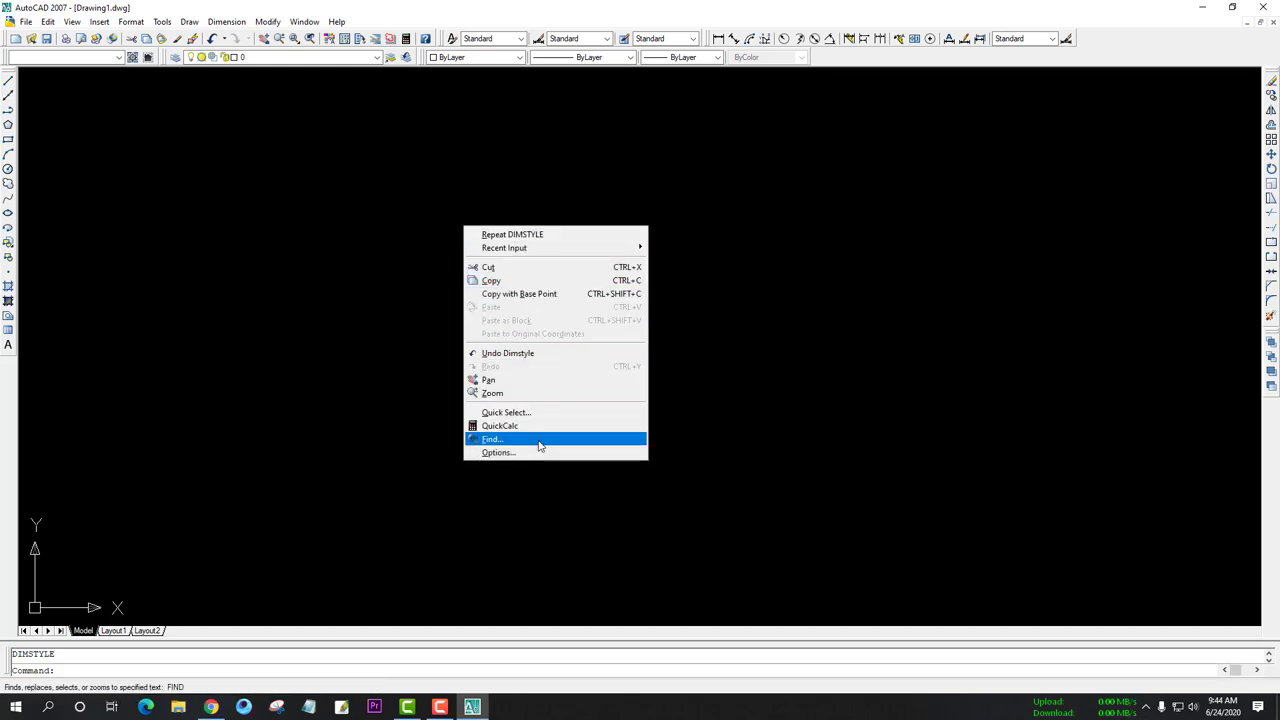
click(497, 453)
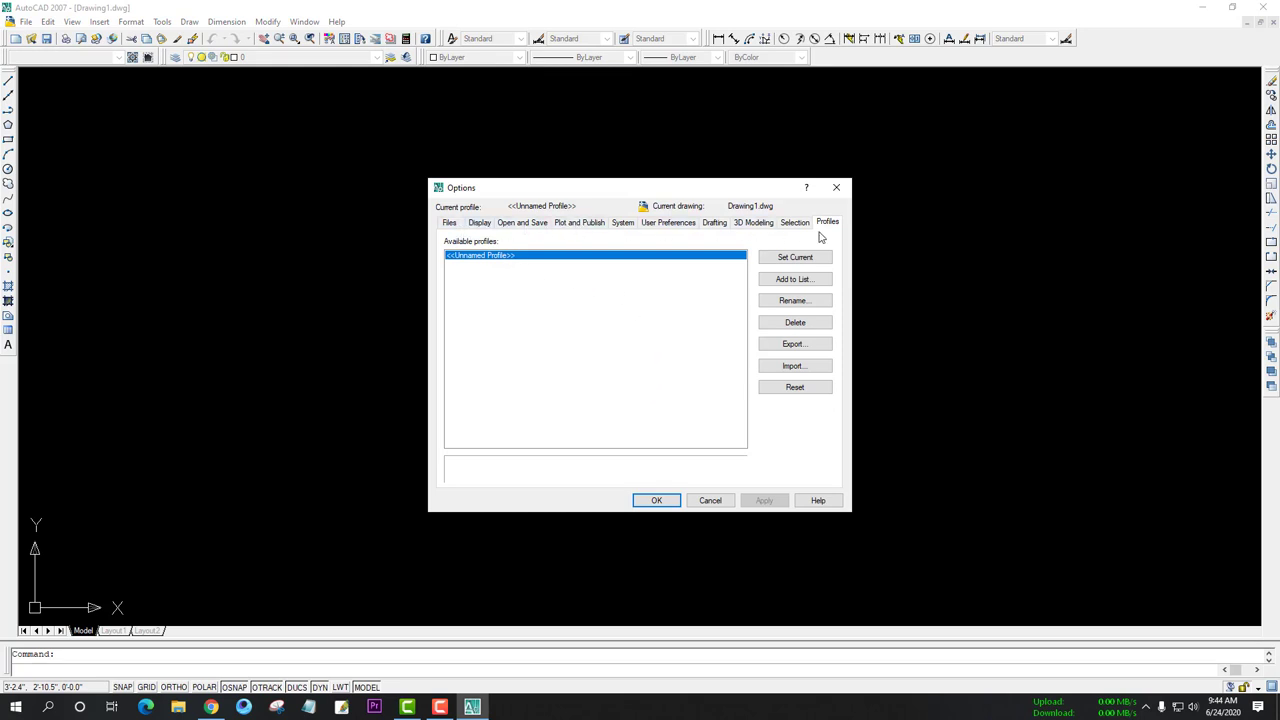
click(451, 223)
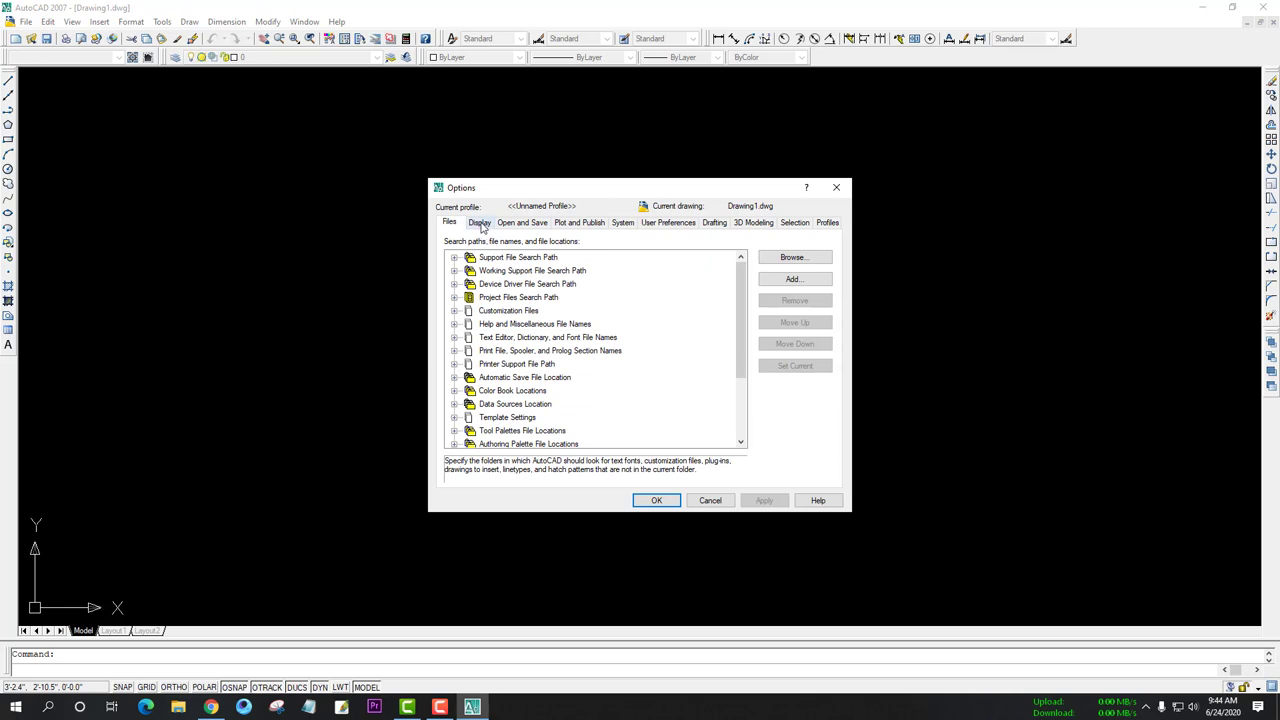
click(481, 224)
click(516, 225)
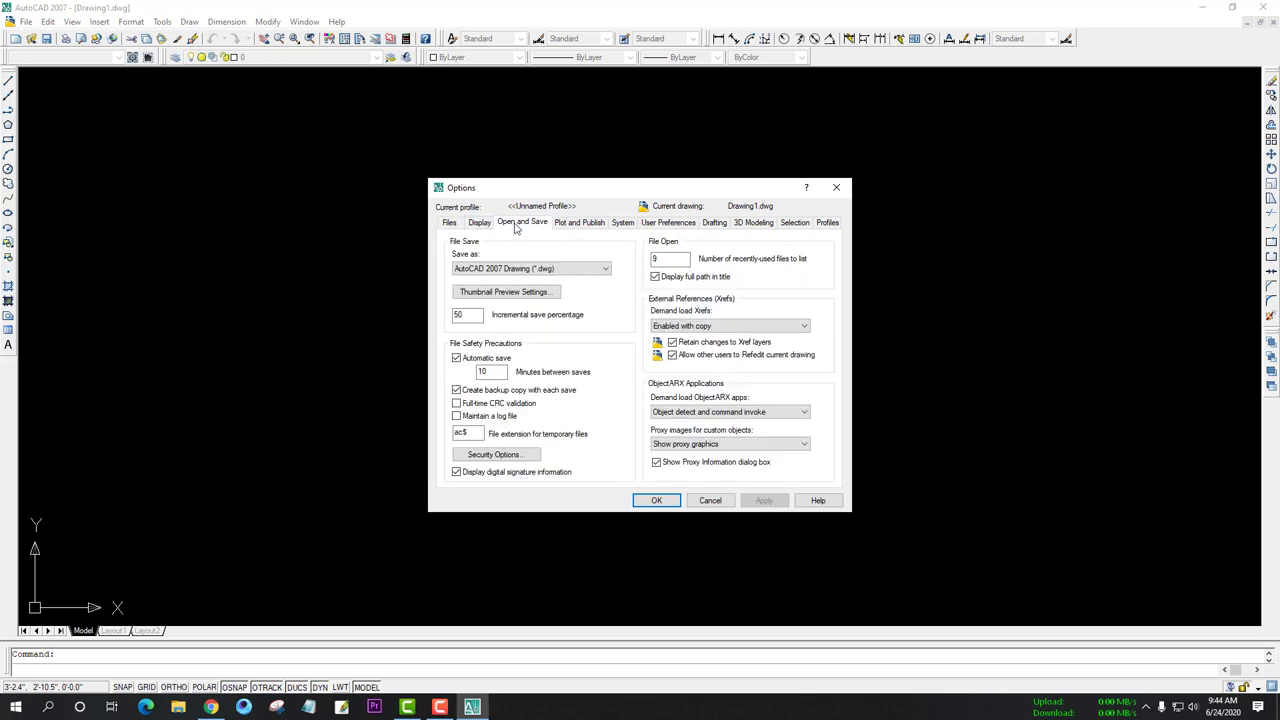
click(570, 224)
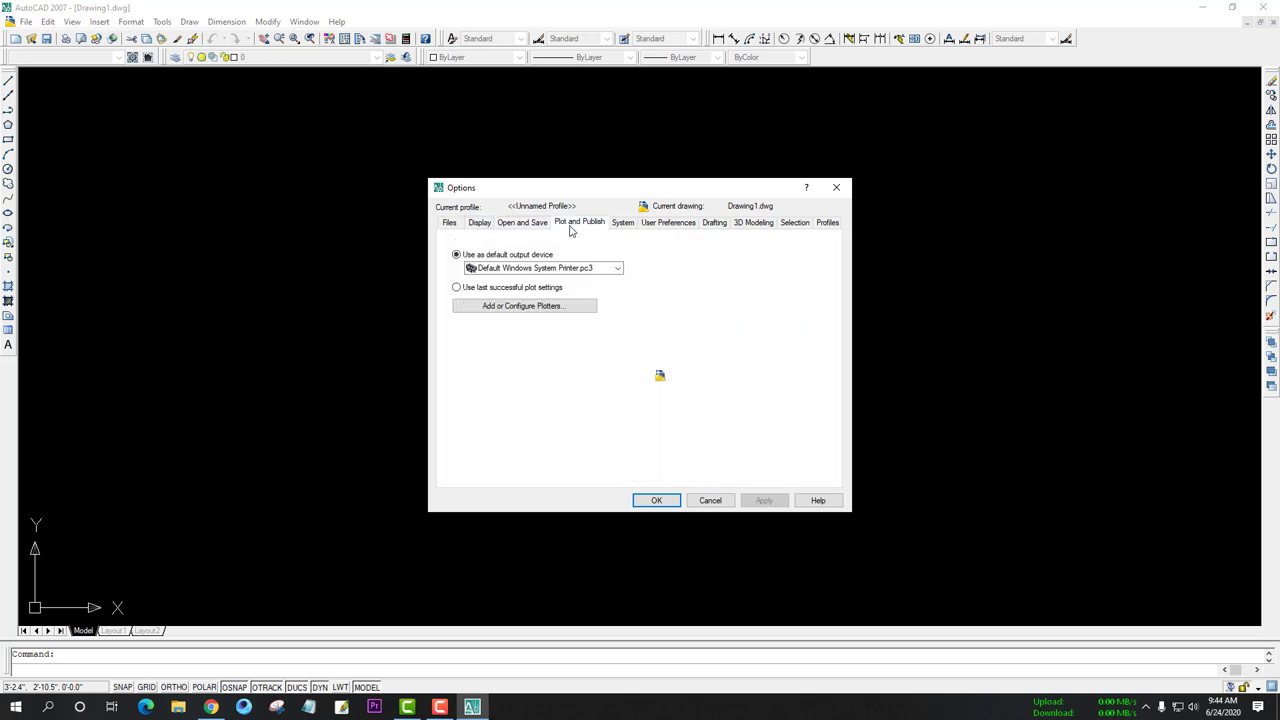
click(622, 224)
click(665, 224)
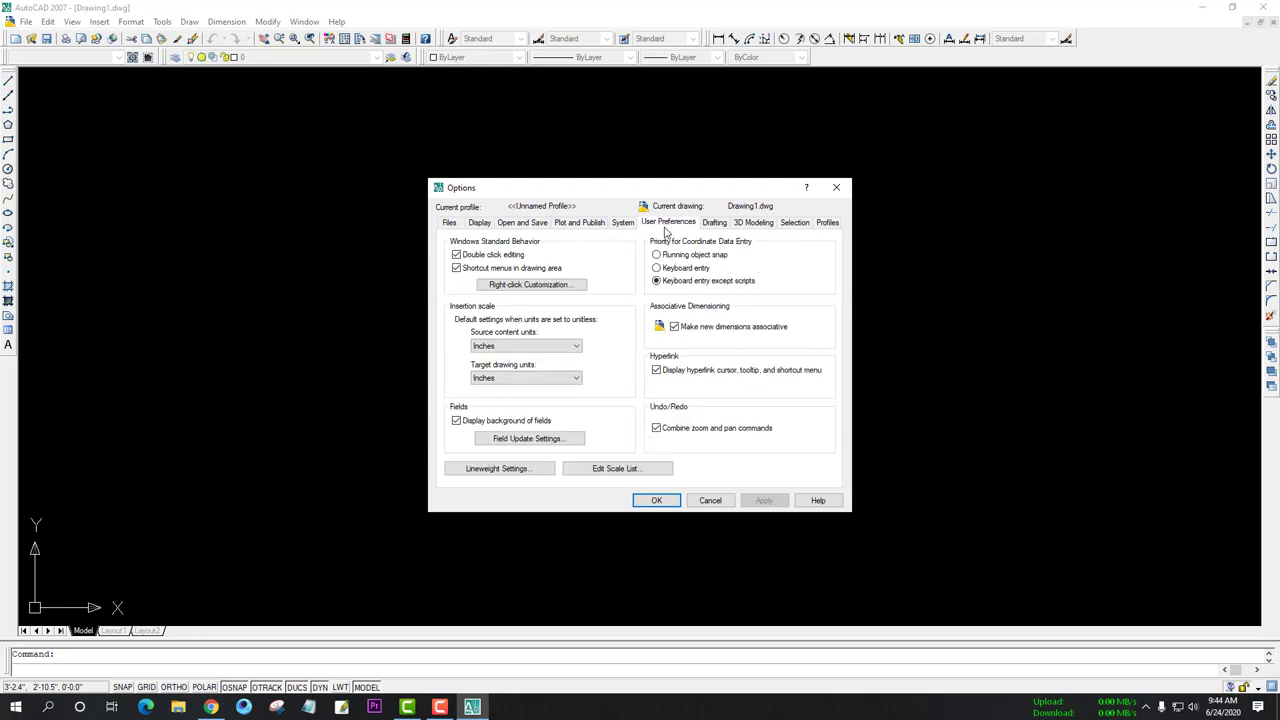
click(714, 224)
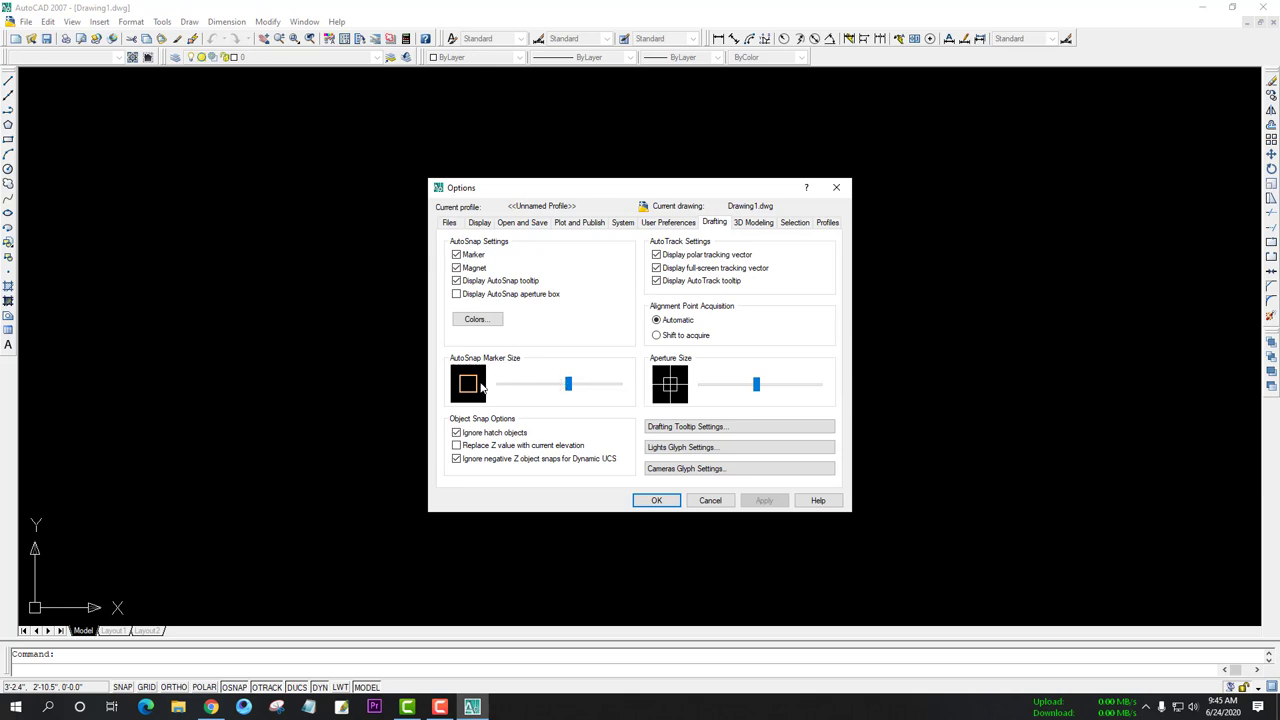
drag(570, 388, 605, 388)
drag(757, 385, 780, 390)
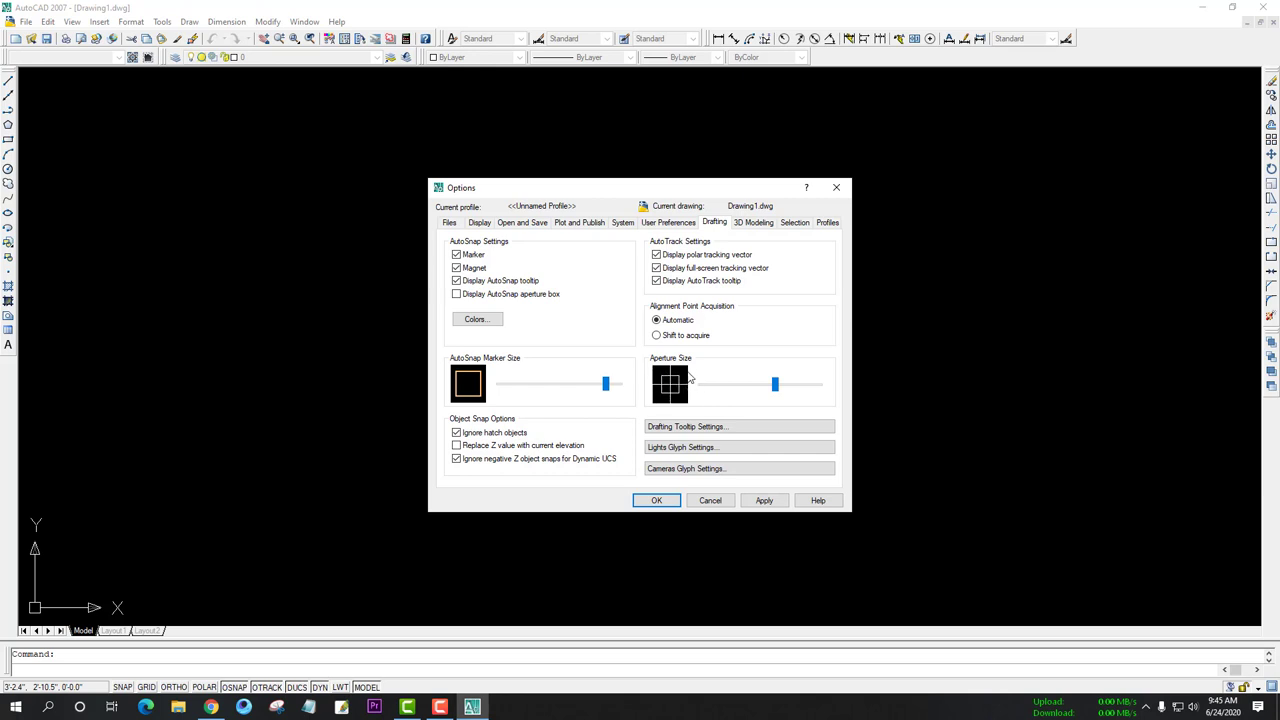
drag(776, 385, 788, 386)
Enlarge the pickbox and grip sizes on the Selection tab and accept
click(755, 222)
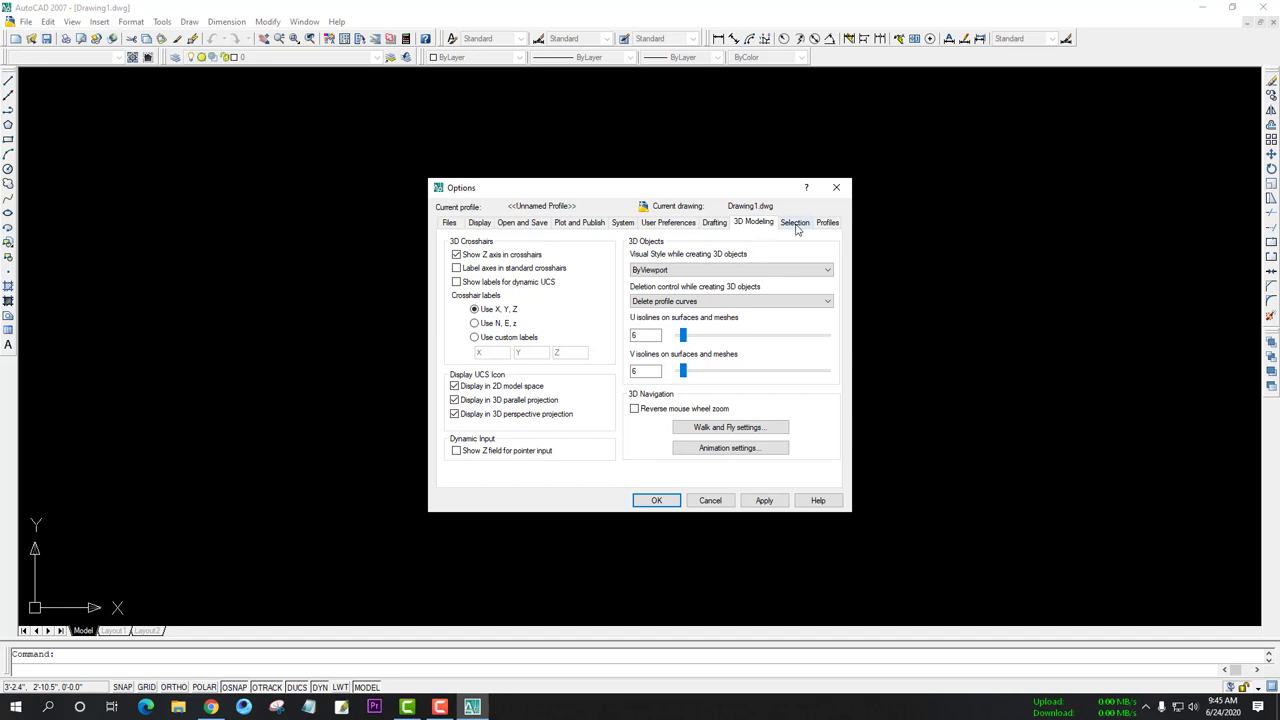
click(795, 223)
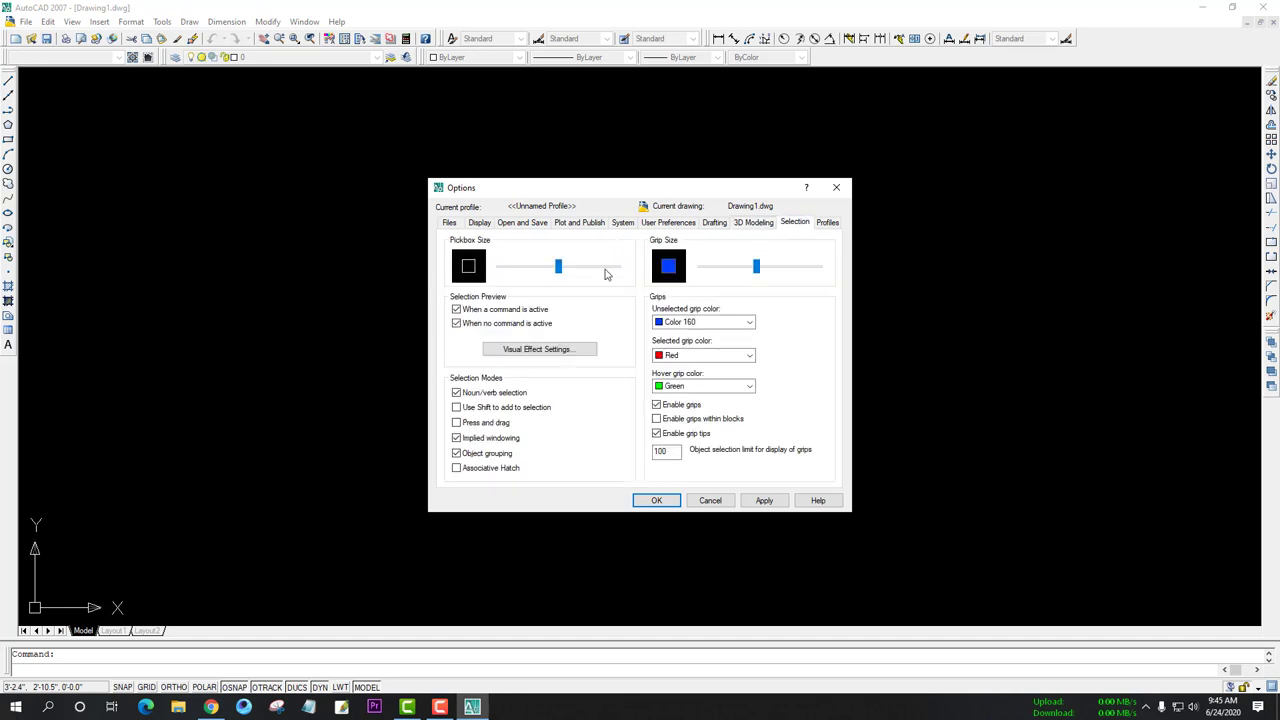
drag(562, 269, 590, 269)
drag(755, 269, 786, 269)
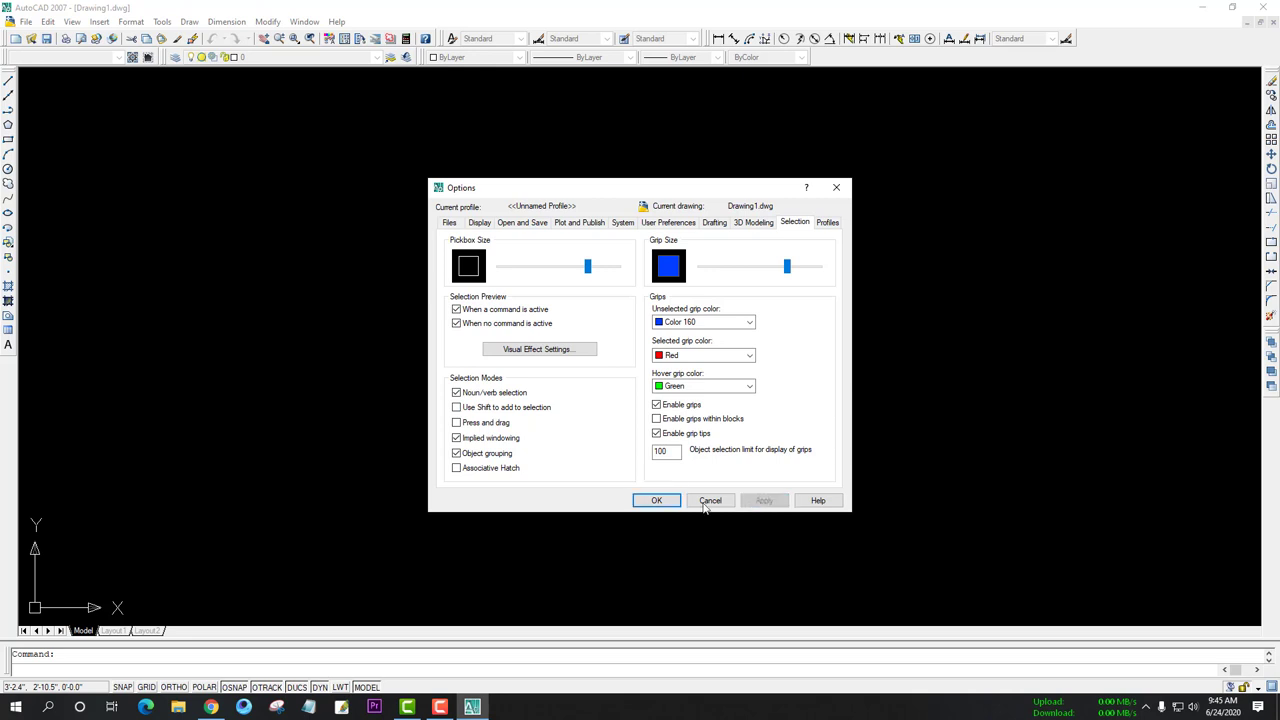
click(656, 500)
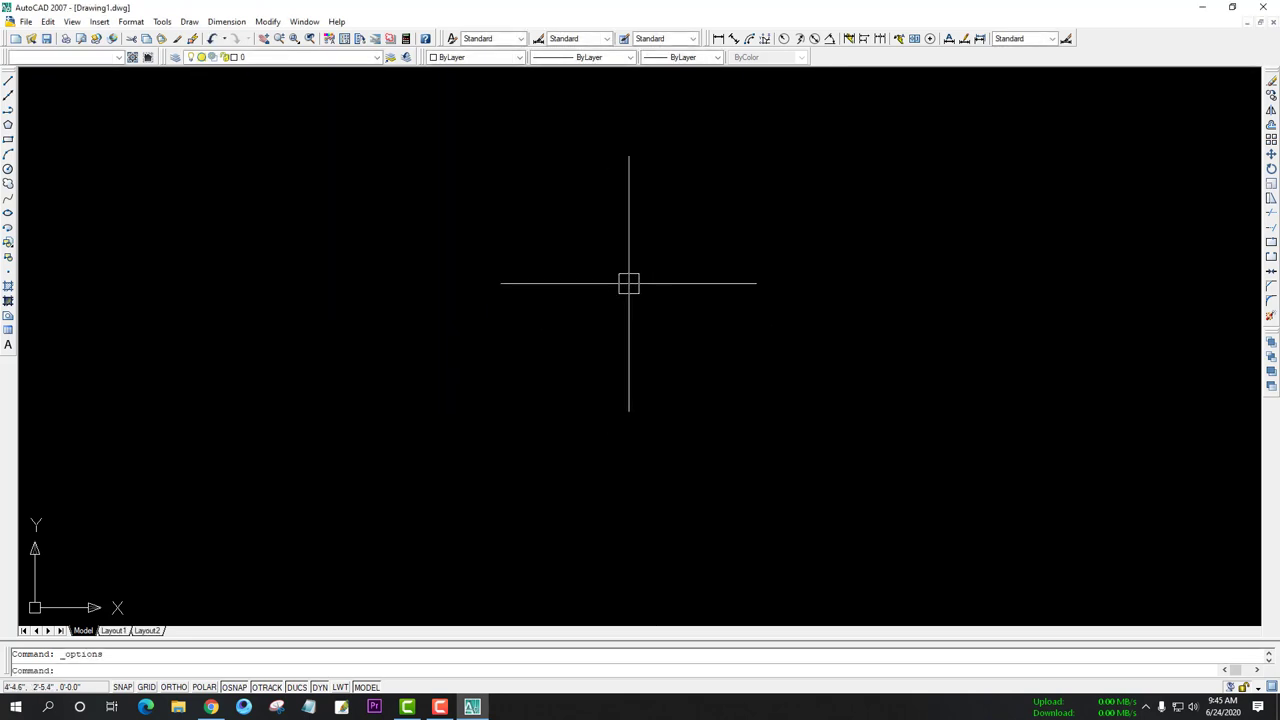
scroll(660, 291, down, 1)
scroll(660, 292, down, 1)
scroll(660, 292, up, 2)
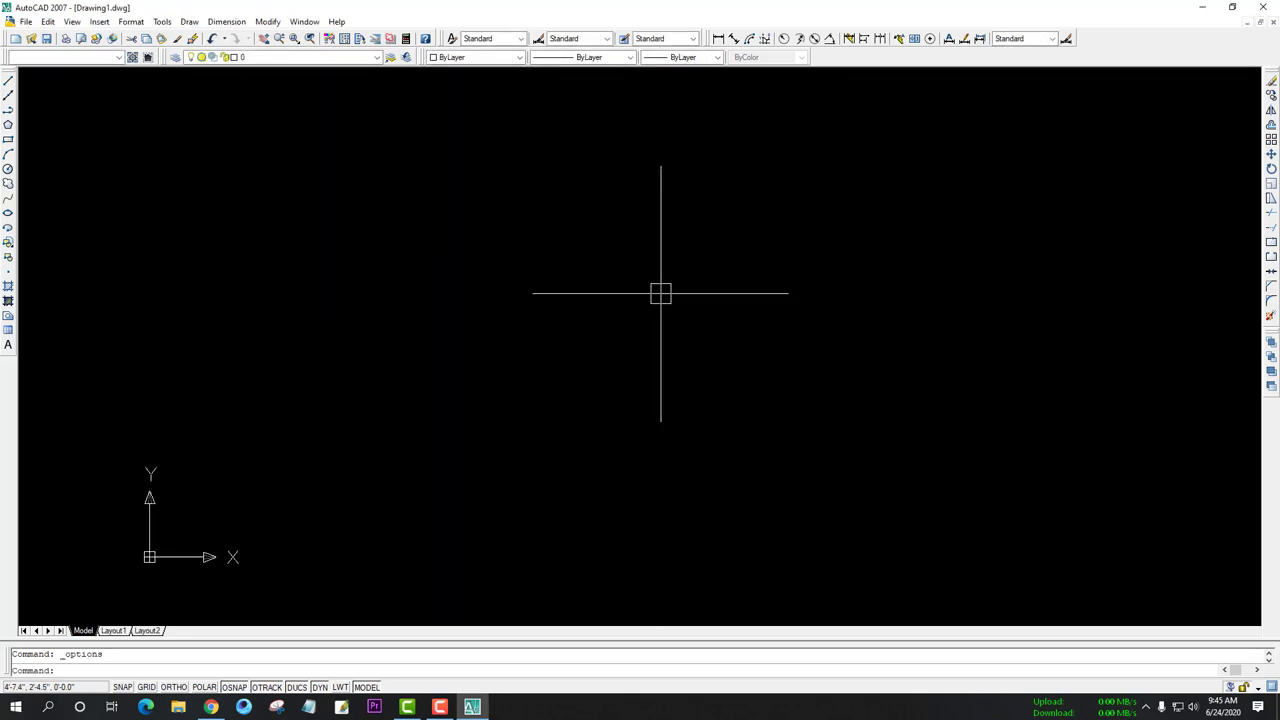
scroll(660, 291, down, 2)
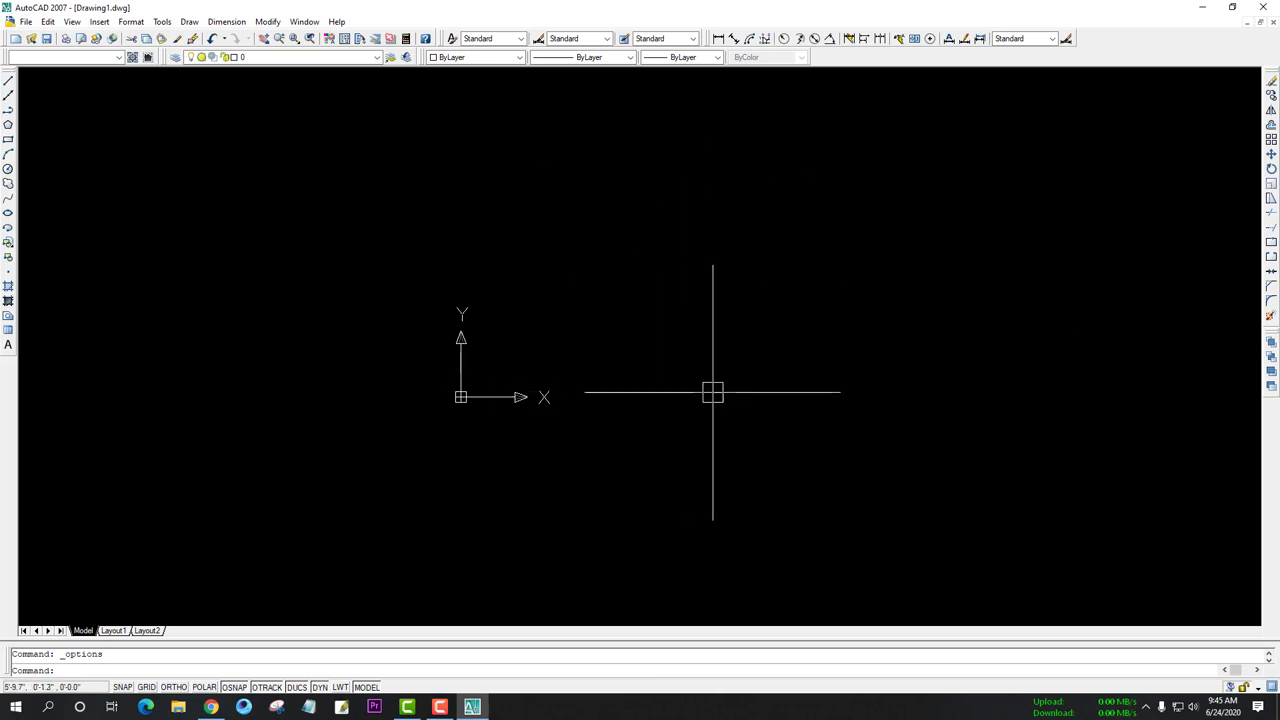
scroll(712, 349, up, 3)
scroll(712, 349, down, 2)
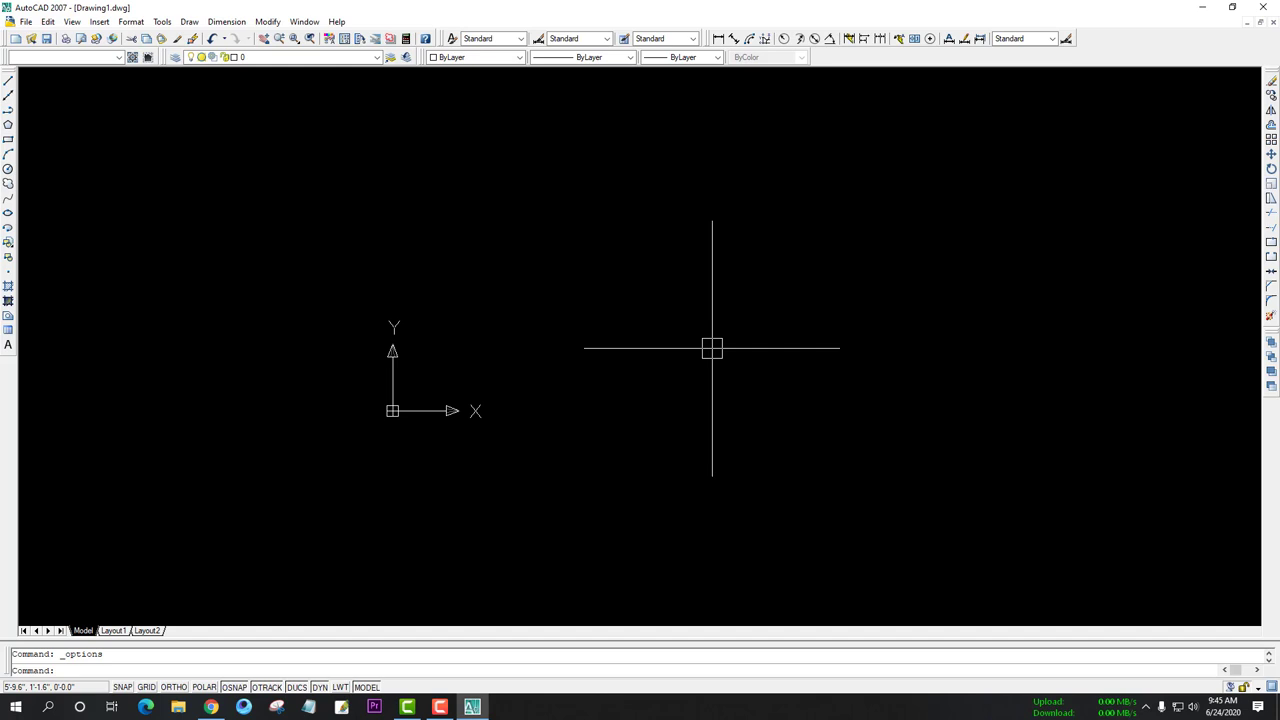
scroll(614, 358, down, 2)
scroll(614, 358, up, 3)
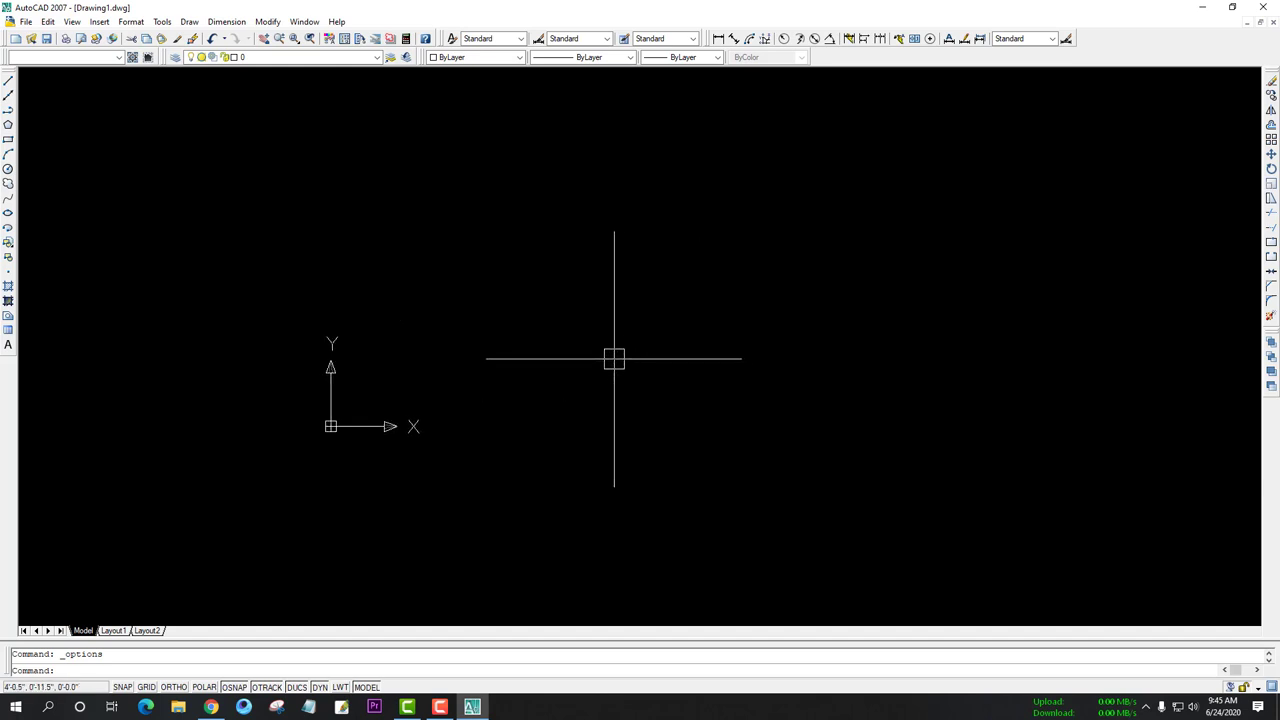
scroll(614, 358, up, 3)
scroll(614, 358, down, 2)
scroll(700, 366, down, 1)
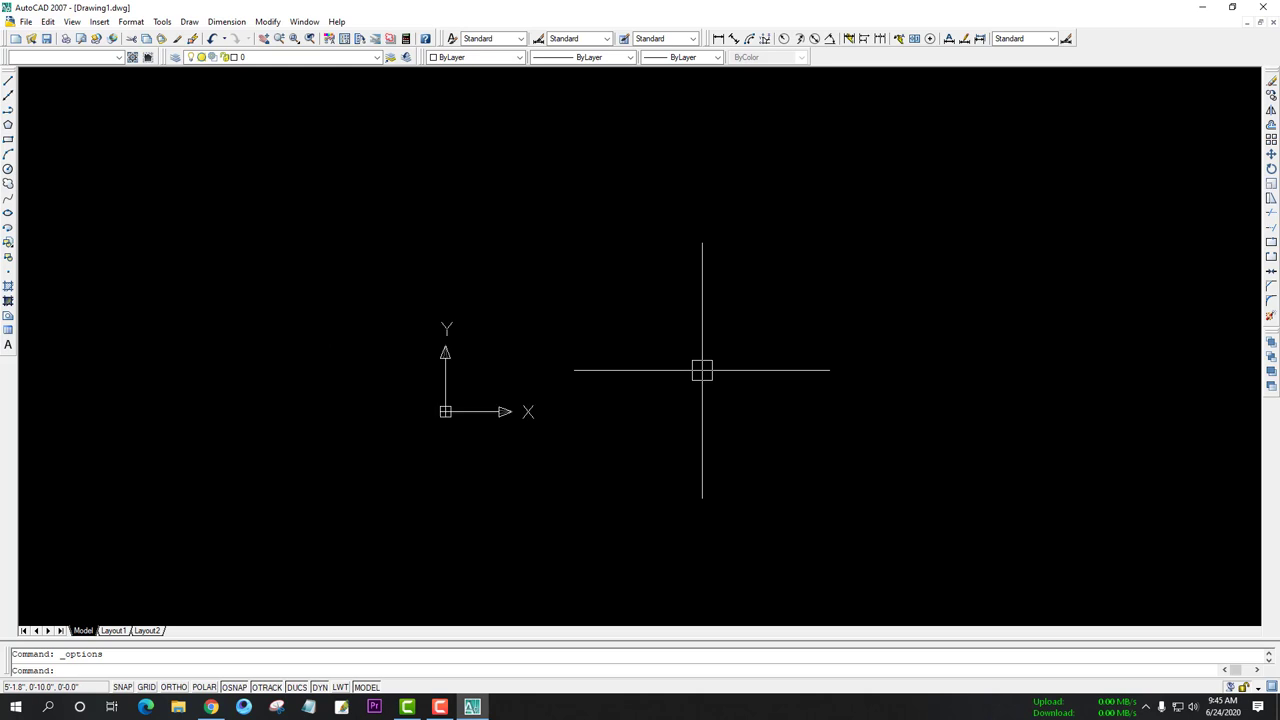
scroll(702, 370, down, 2)
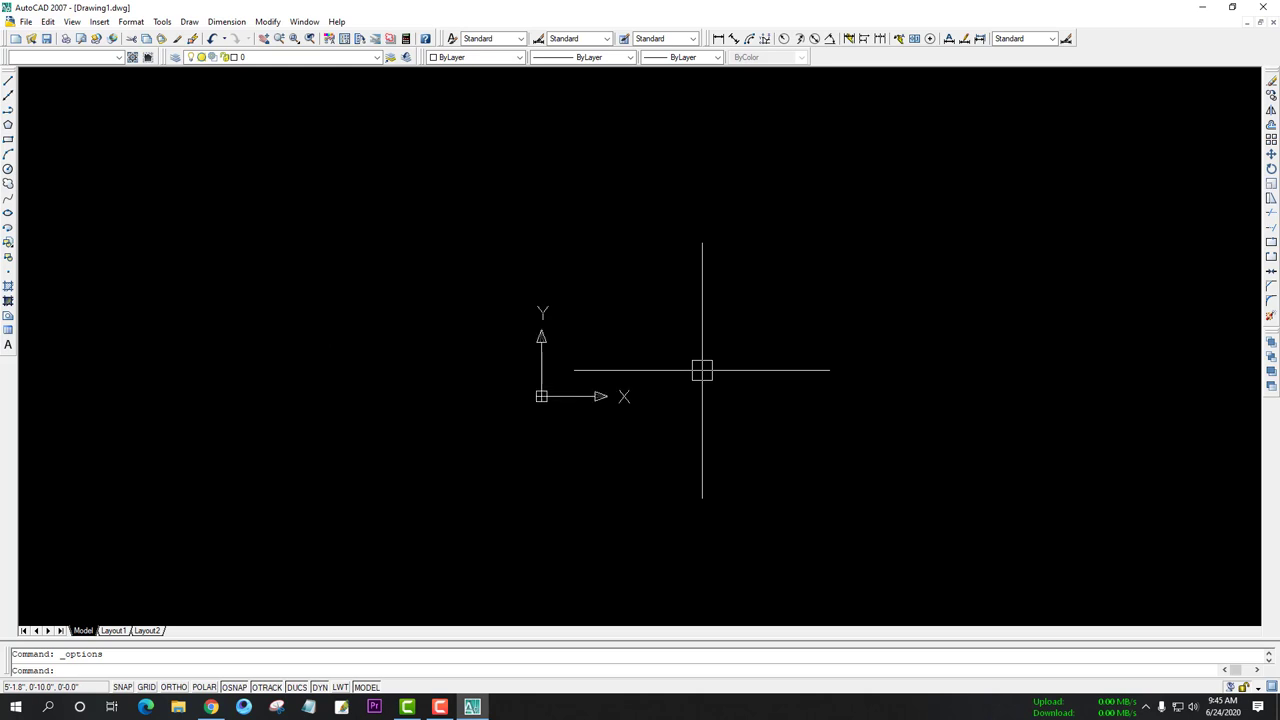
scroll(702, 370, up, 2)
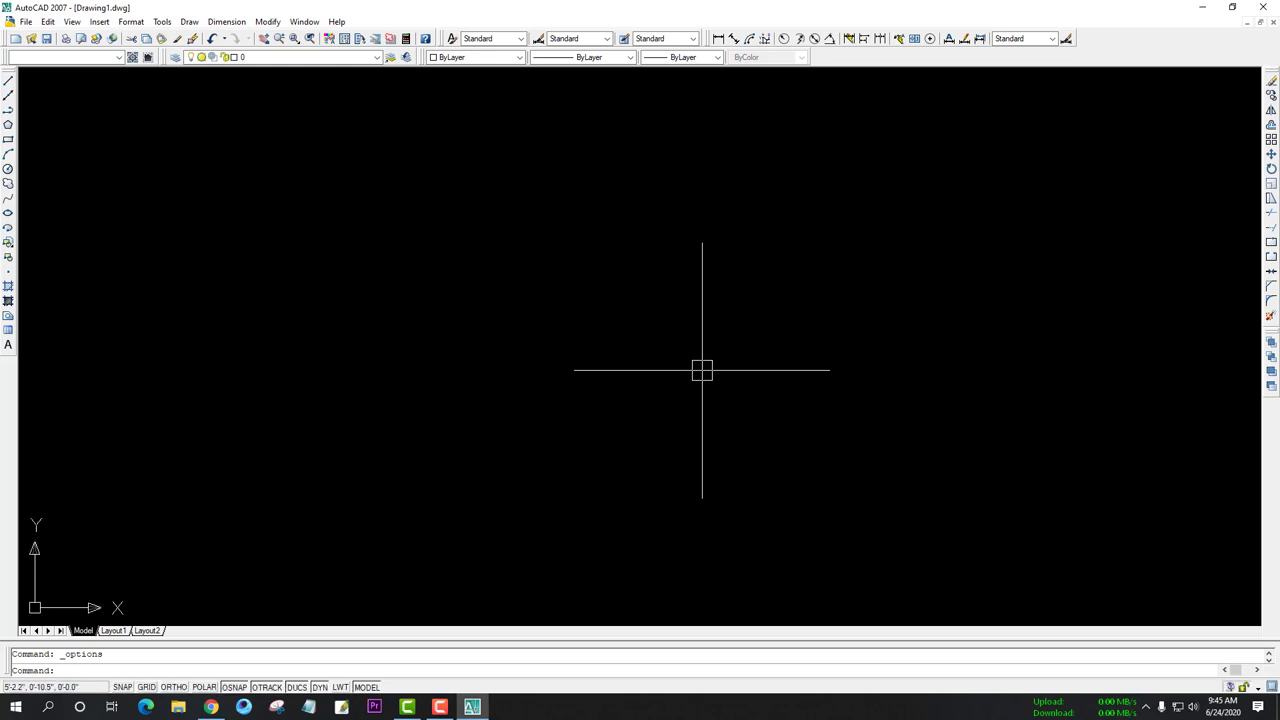
scroll(702, 370, down, 1)
scroll(702, 370, up, 1)
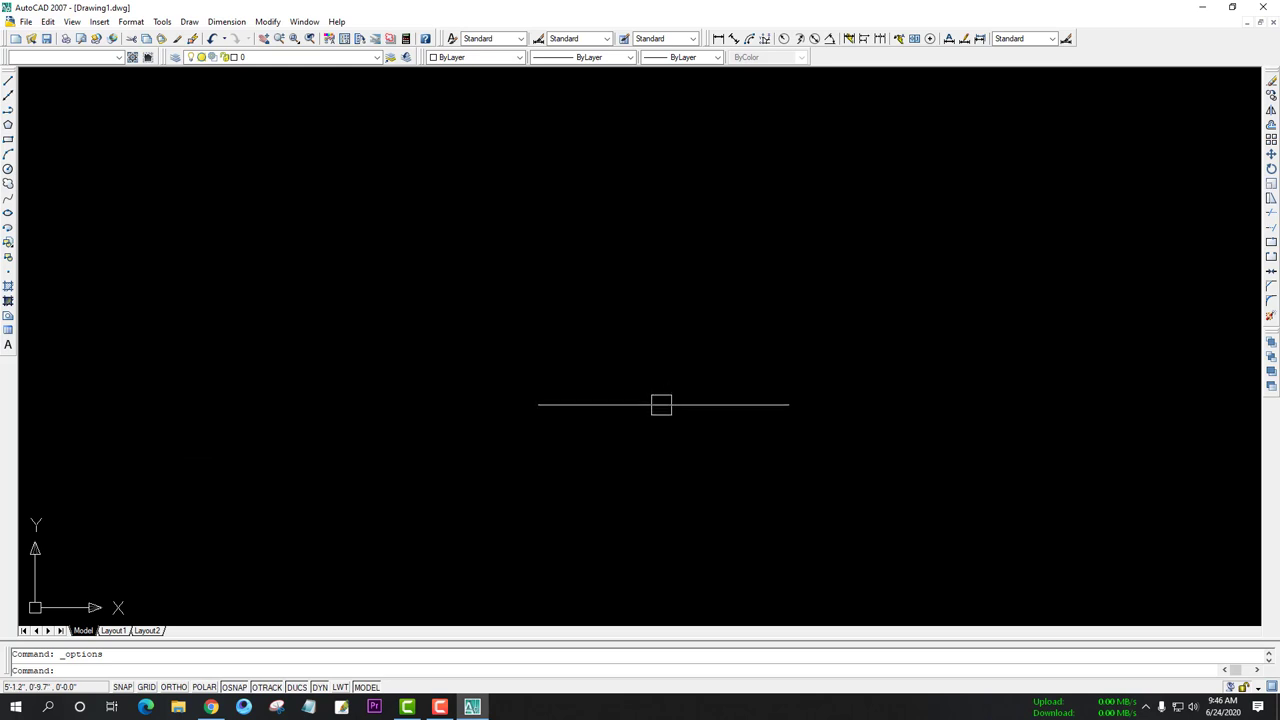
text(l)
Turn Ortho on with F8 while abandoning a first line attempt
key(Return)
click(570, 371)
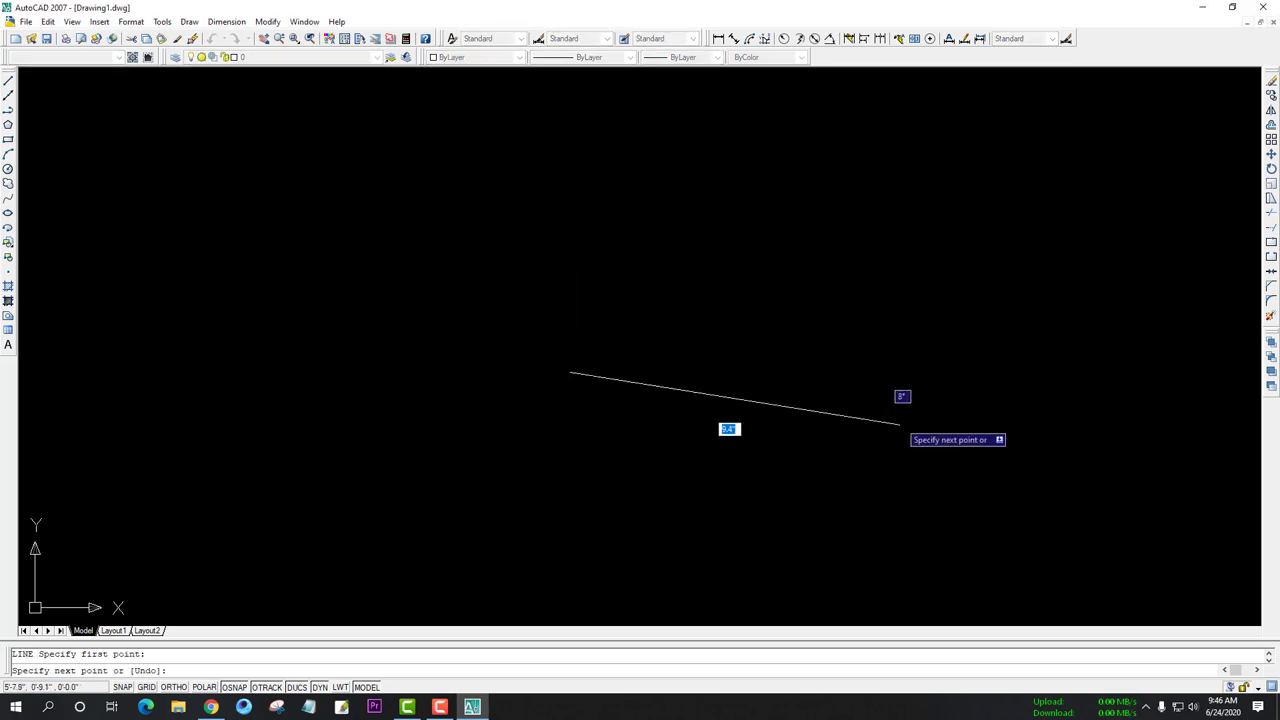
key(F8)
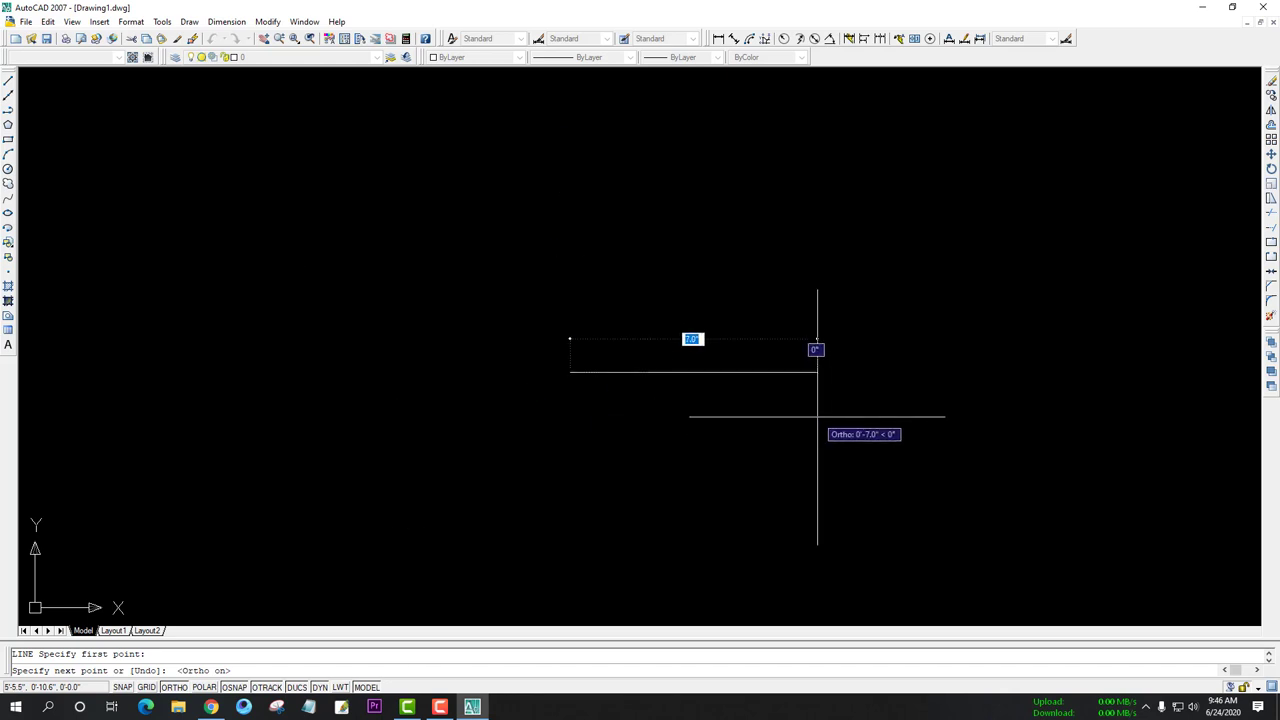
key(Return)
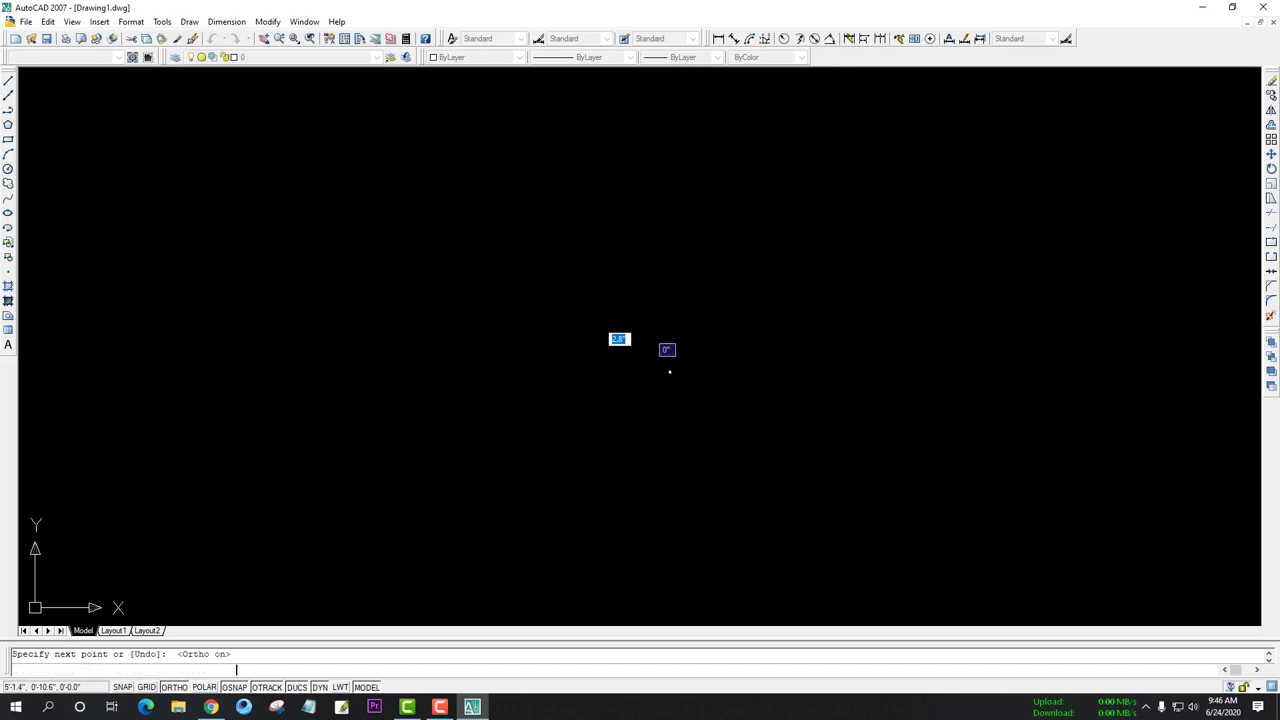
key(Escape)
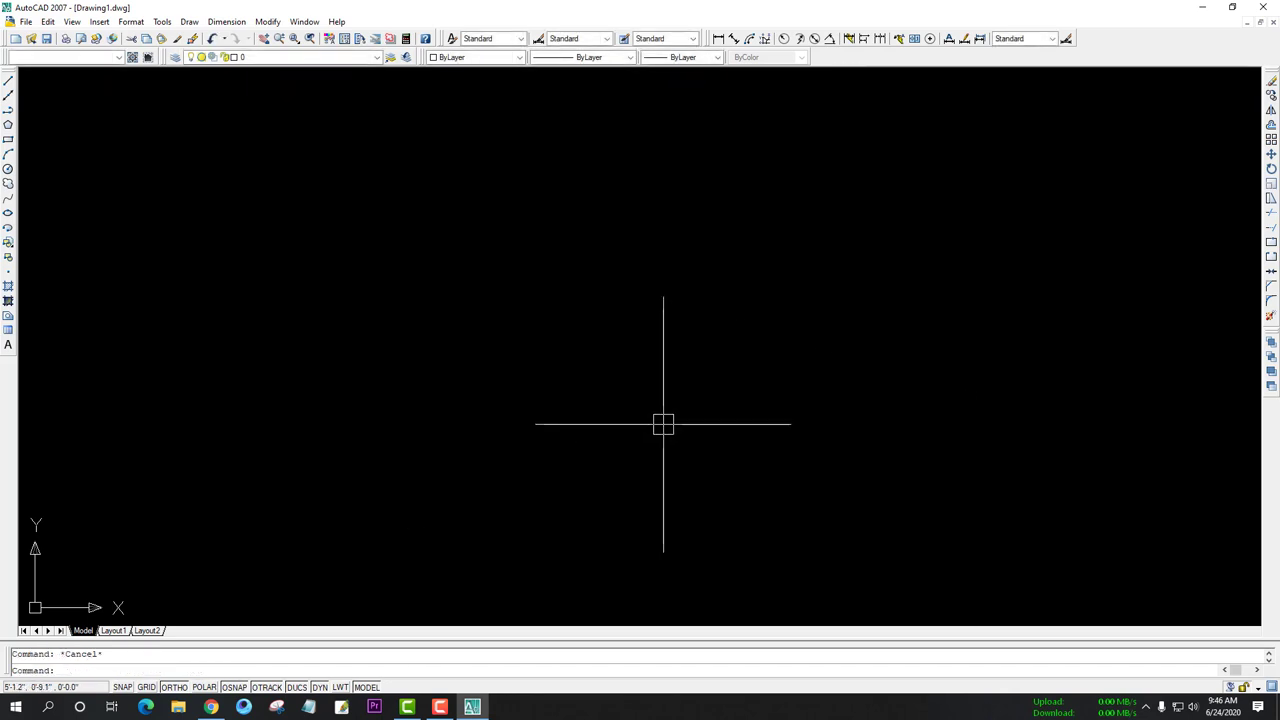
Draw one horizontal line left to right with the L command
text(l)
key(Return)
click(540, 350)
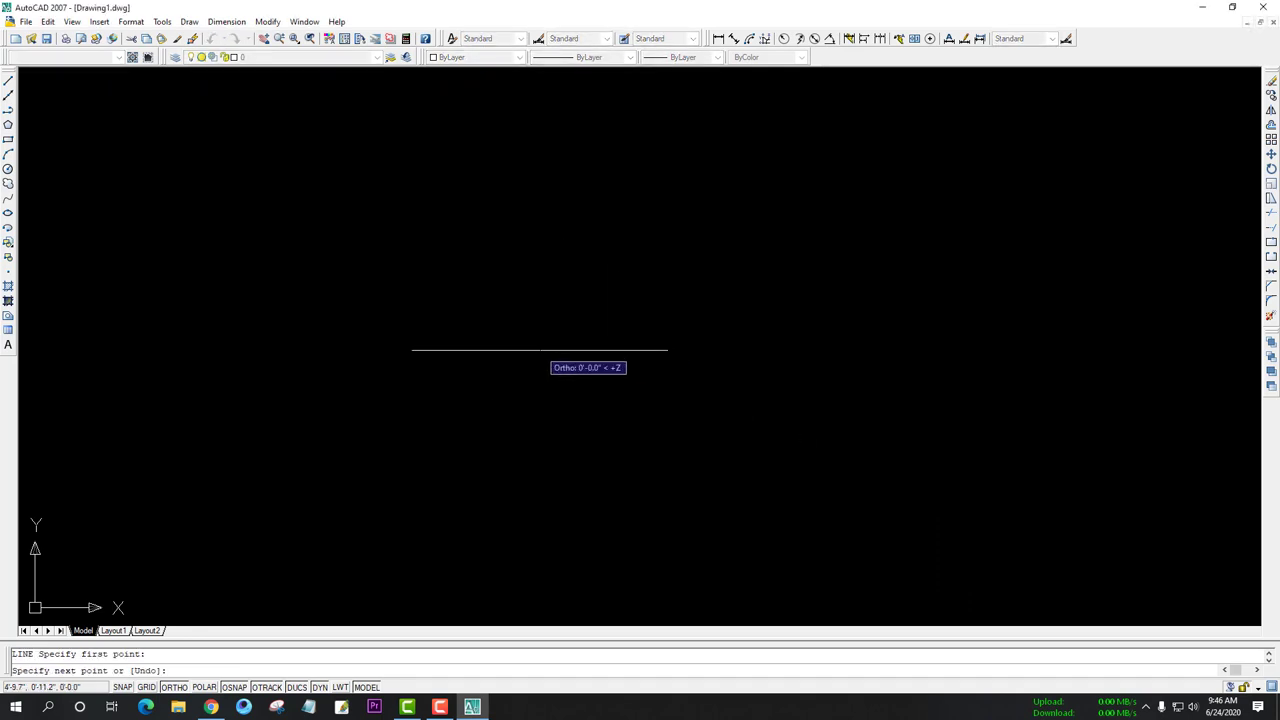
click(813, 350)
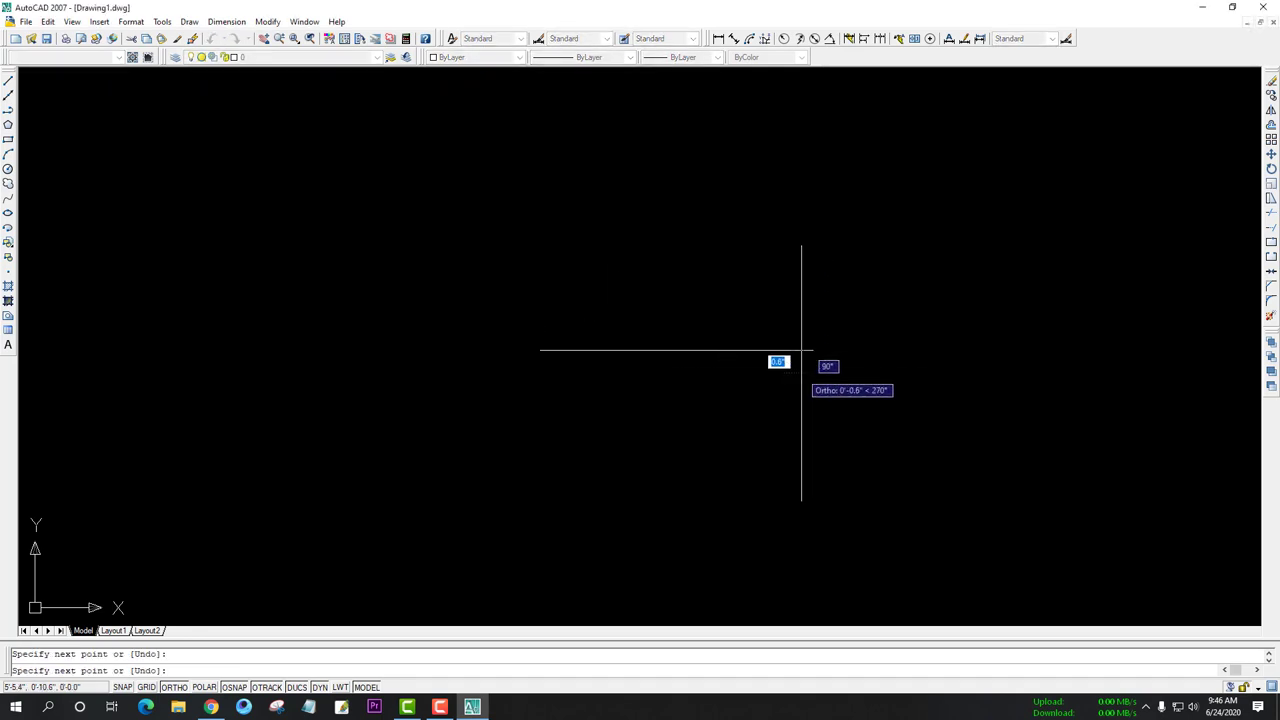
key(Escape)
scroll(692, 345, up, 5)
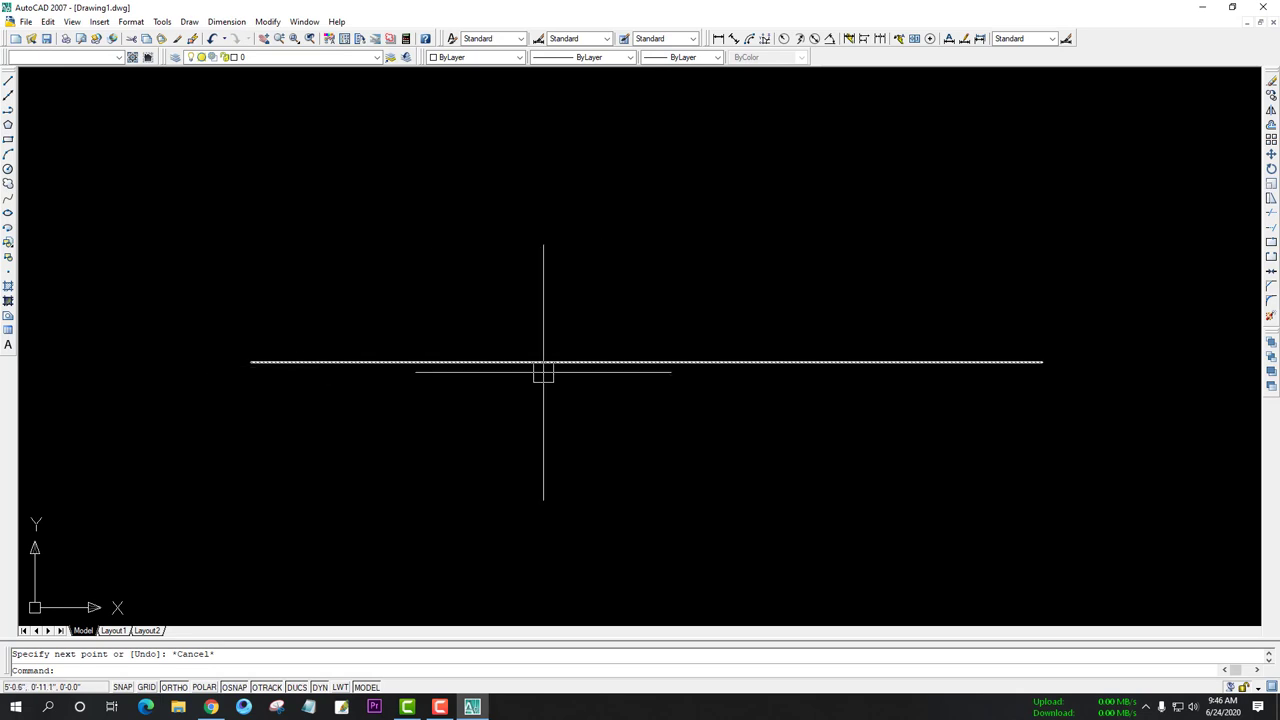
scroll(566, 357, up, 2)
scroll(600, 360, down, 3)
scroll(660, 351, down, 4)
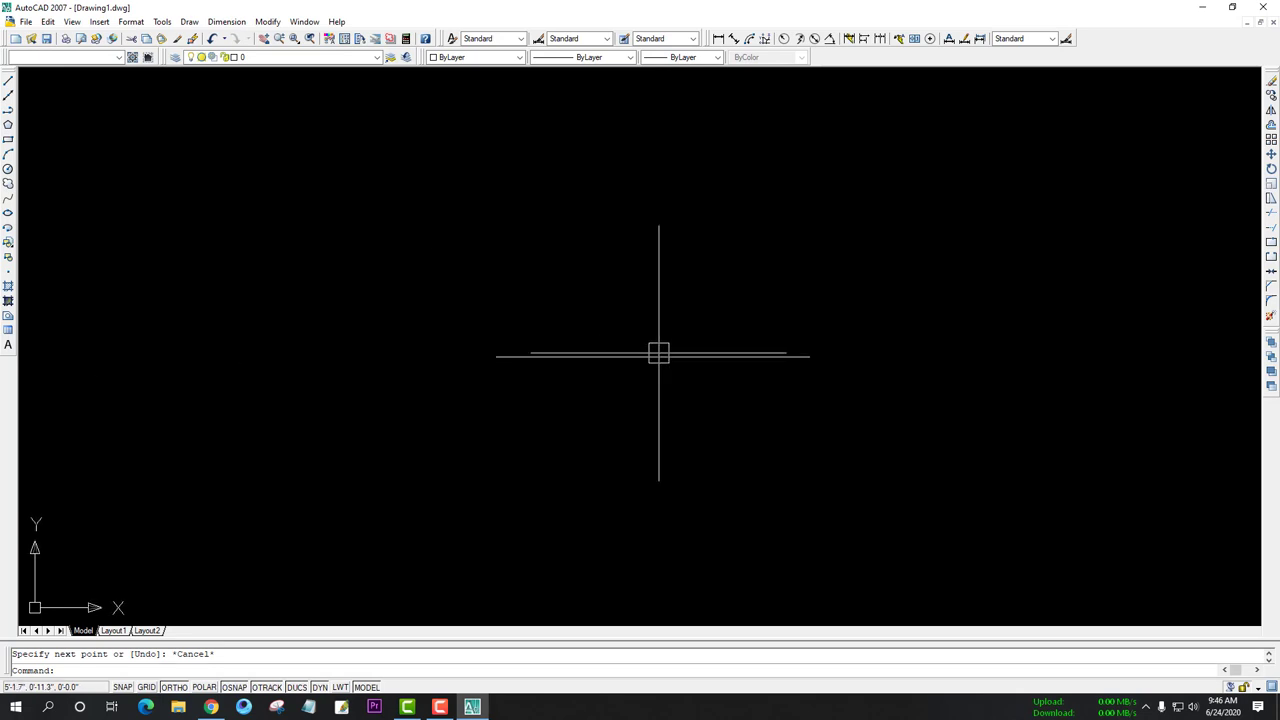
scroll(700, 355, down, 5)
scroll(759, 363, down, 2)
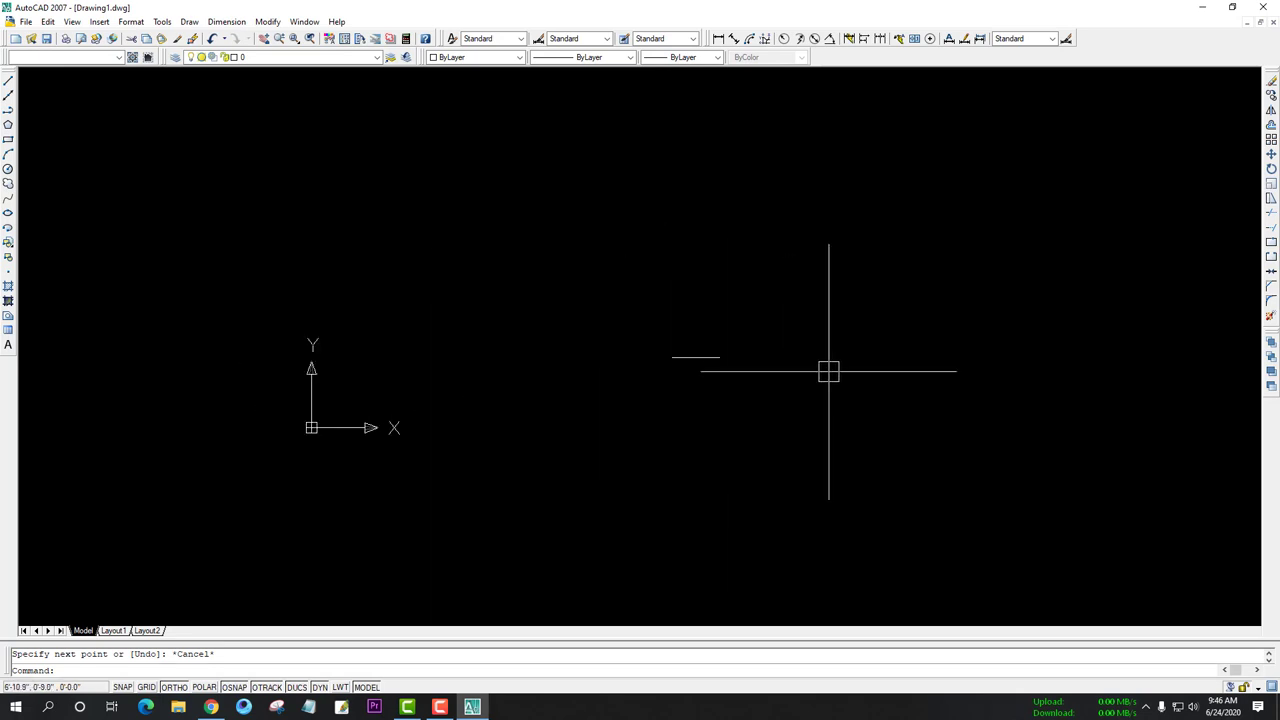
Set the UCS icon to Noorigin and check the Dimension toolbar in the toolbar list
scroll(790, 366, down, 3)
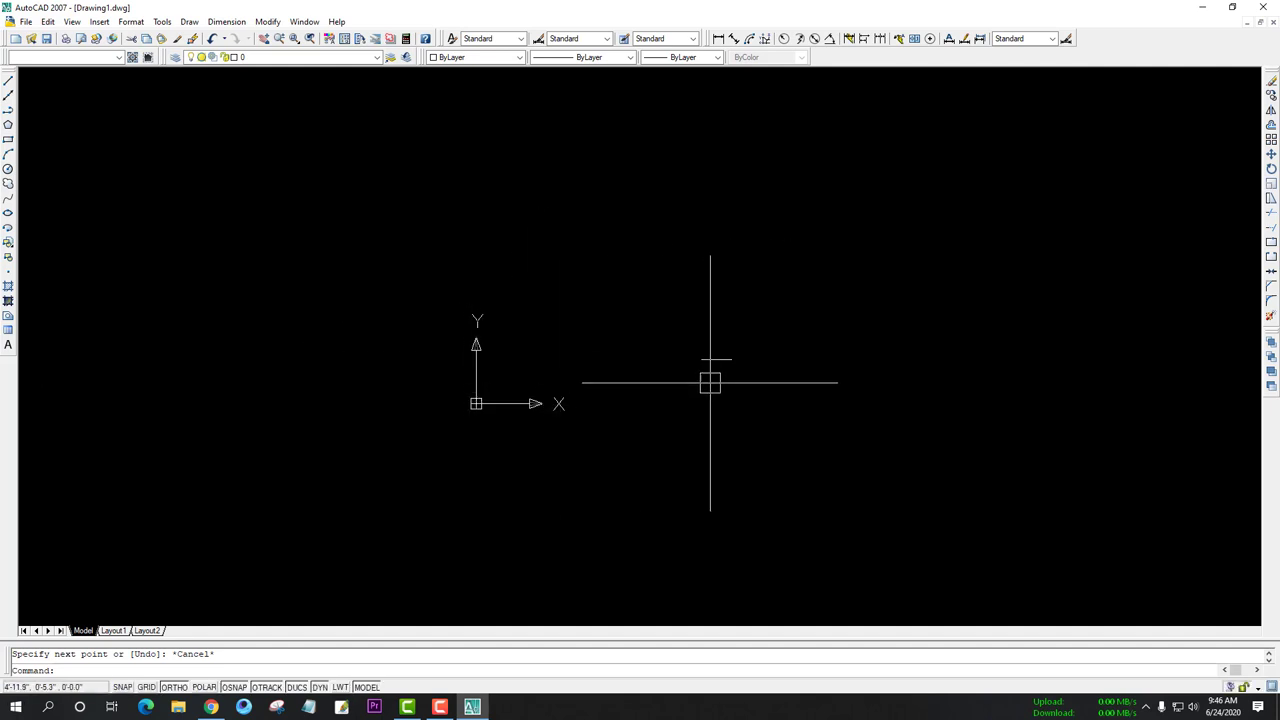
scroll(749, 363, up, 4)
scroll(614, 363, down, 3)
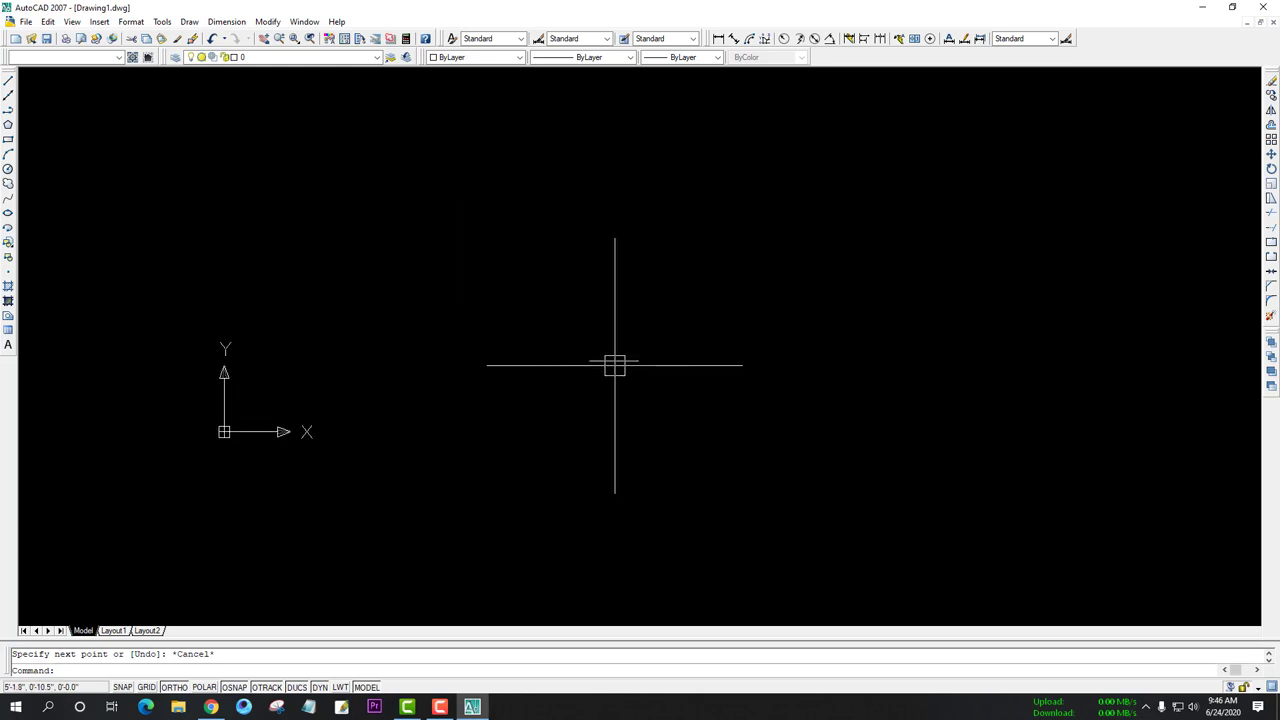
scroll(614, 363, down, 2)
scroll(516, 343, up, 1)
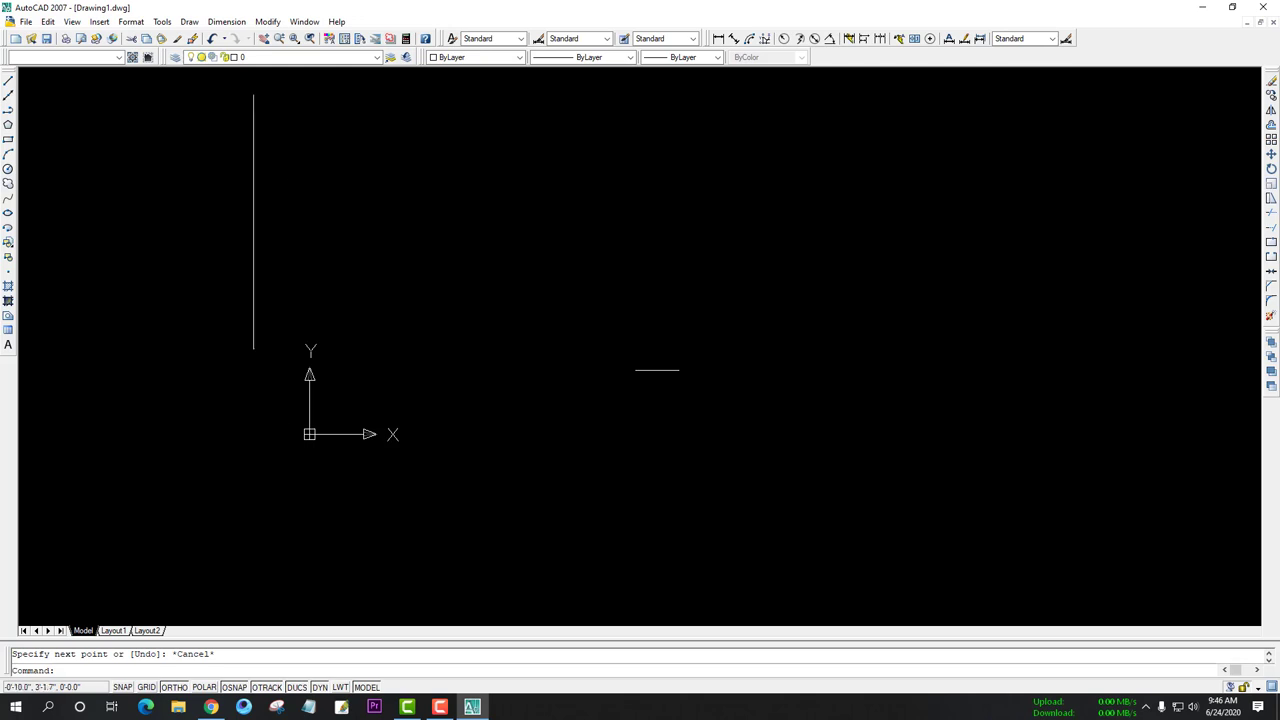
click(73, 22)
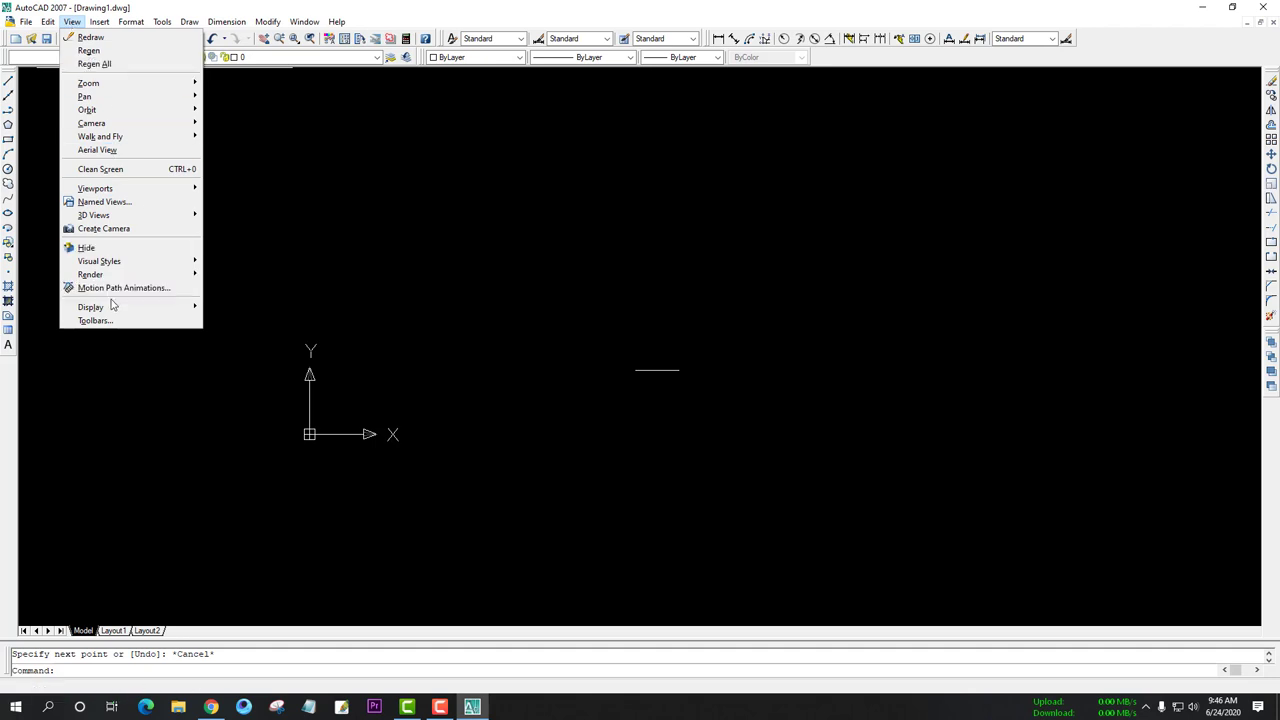
mouse_move(130, 307)
mouse_move(240, 307)
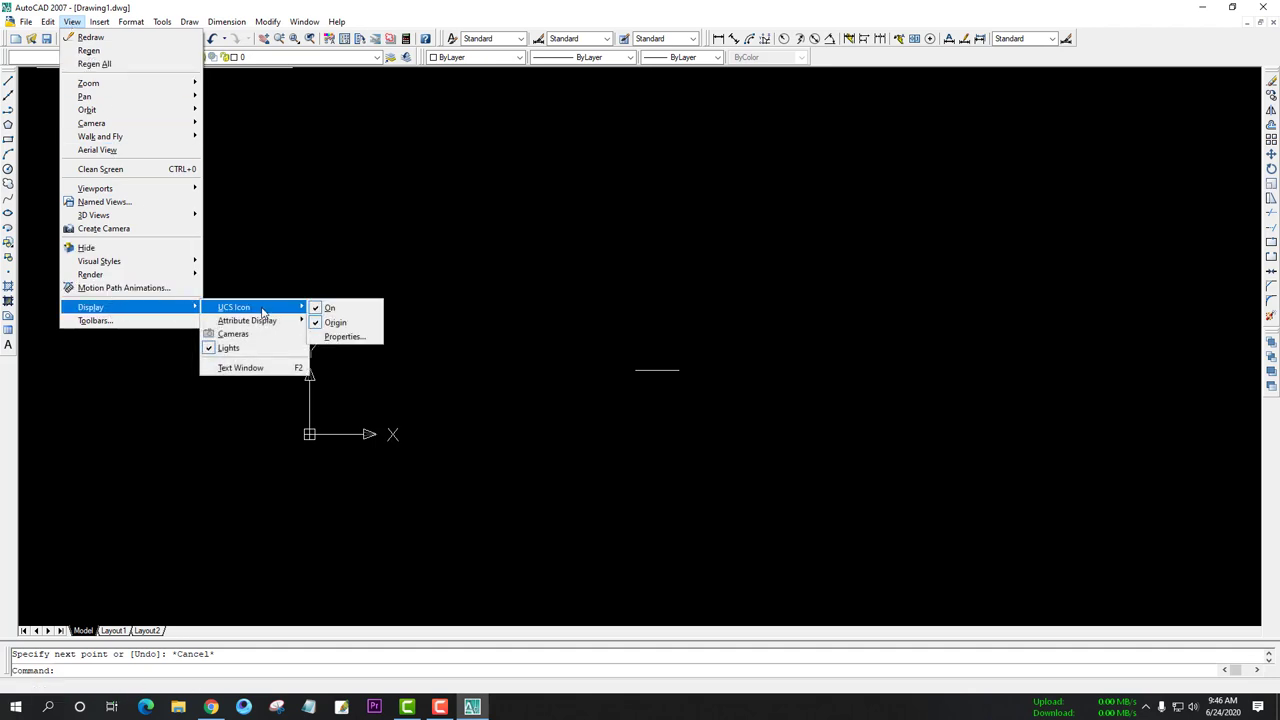
click(318, 323)
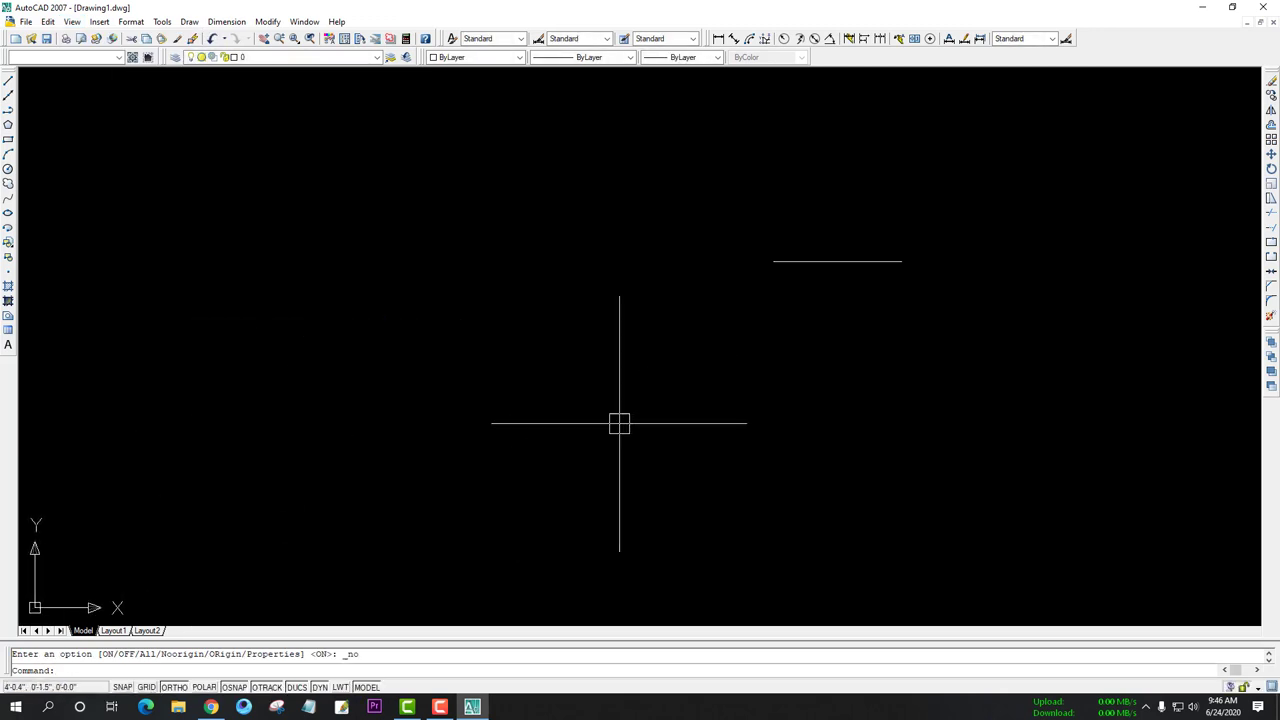
right_click(1164, 50)
mouse_move(1198, 52)
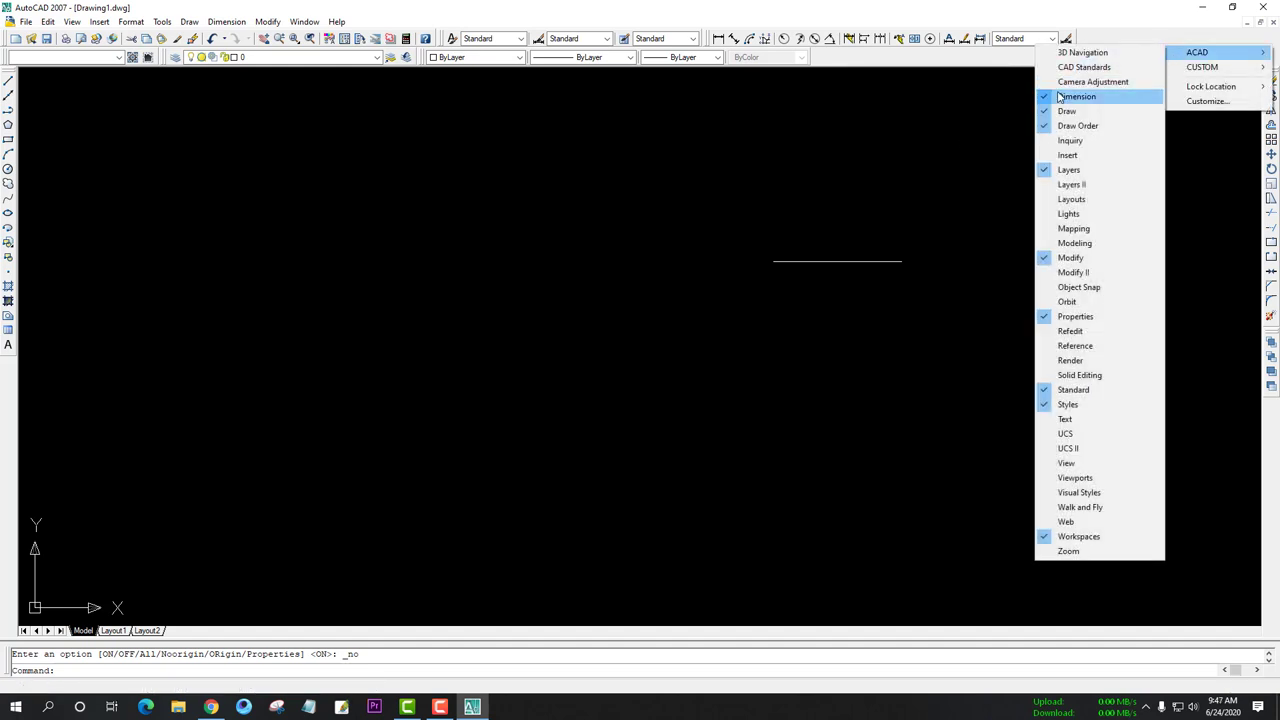
click(1113, 43)
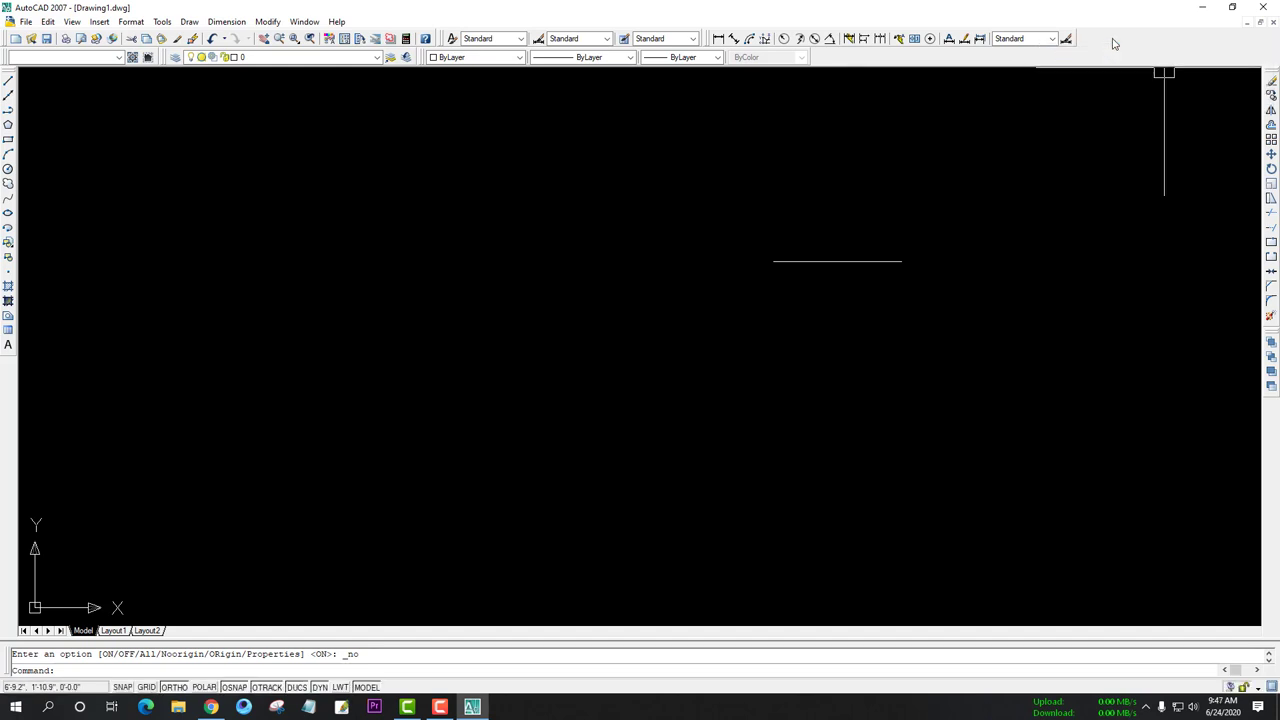
Start the Linear dimension command and leave OSNAP on after toggling it several times
click(719, 40)
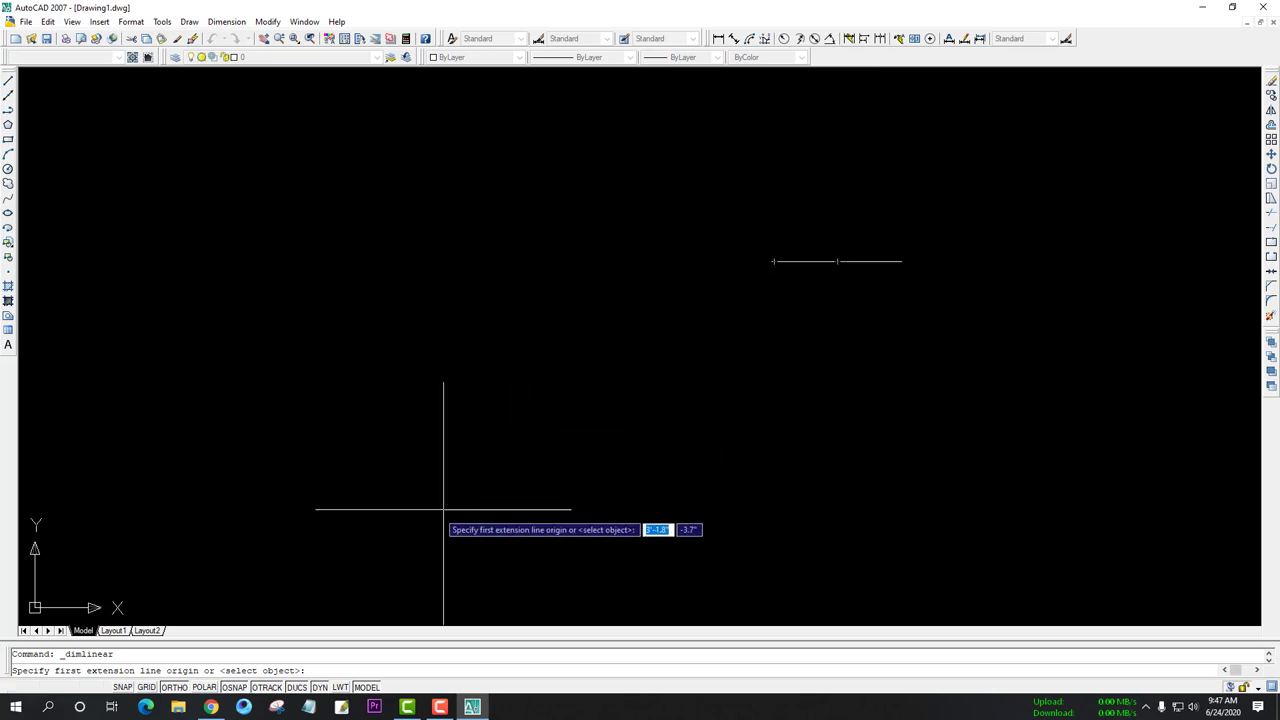
click(232, 688)
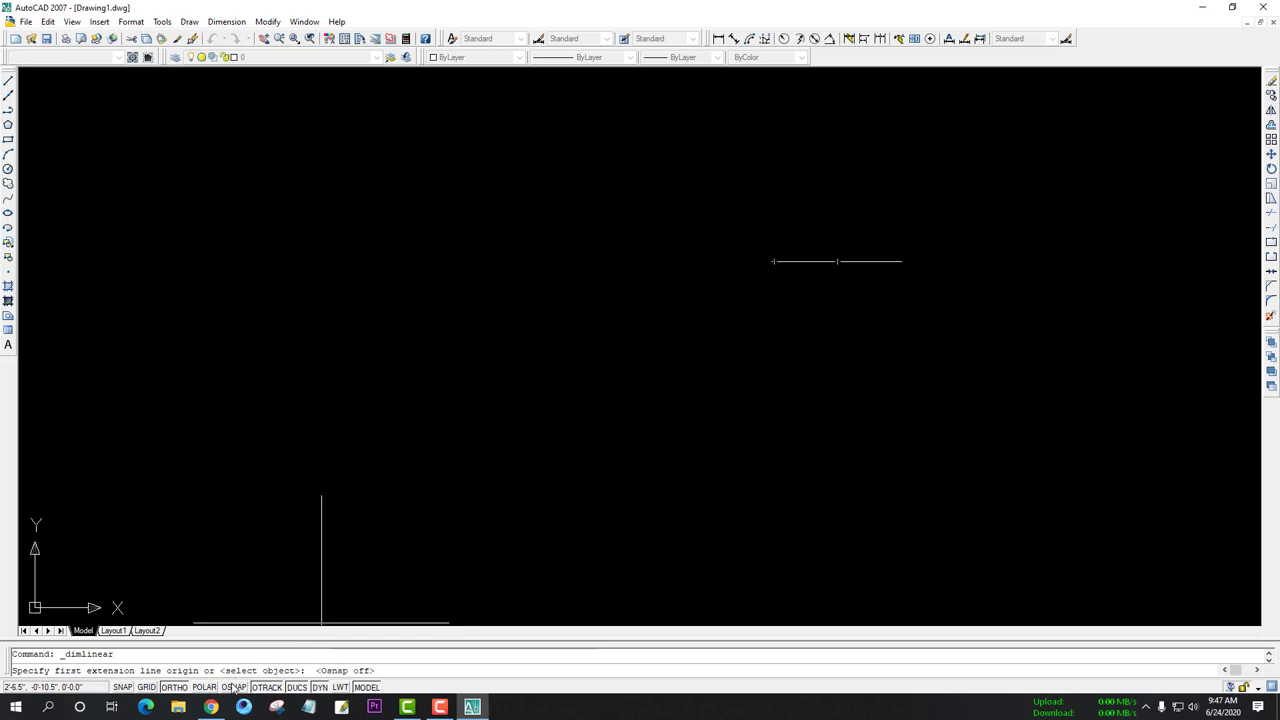
click(238, 689)
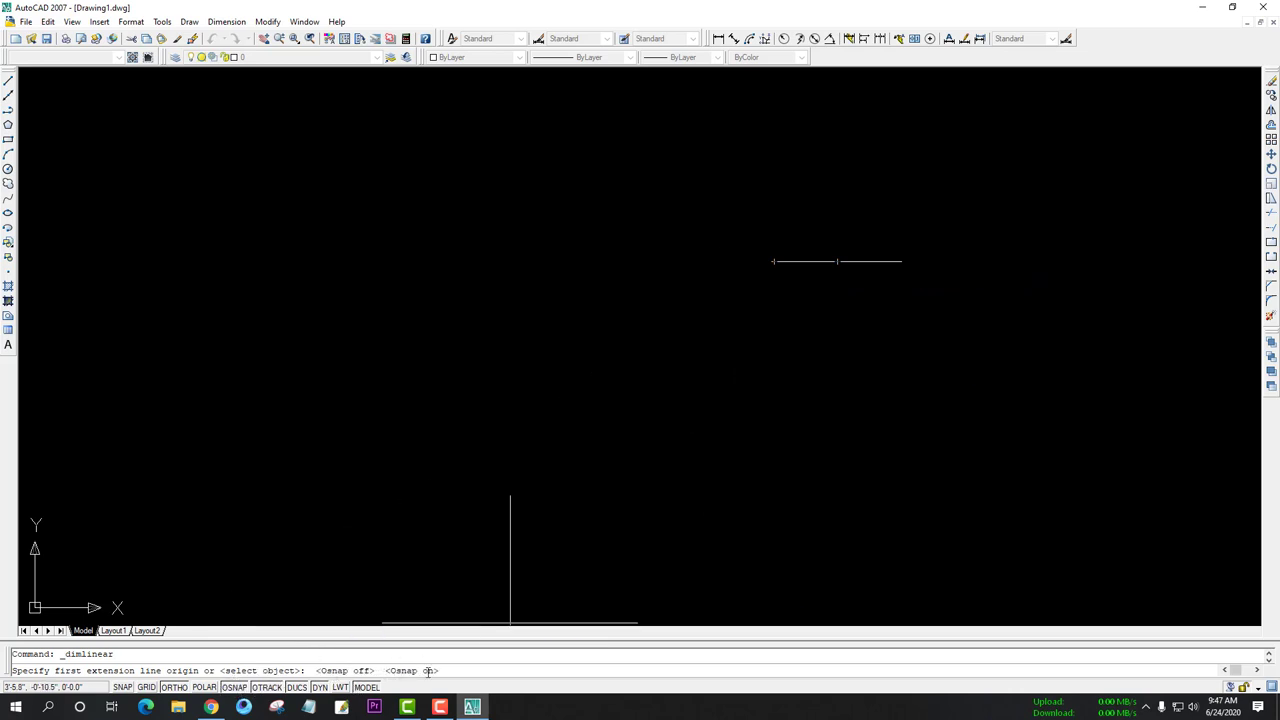
click(235, 687)
click(235, 687)
click(235, 687)
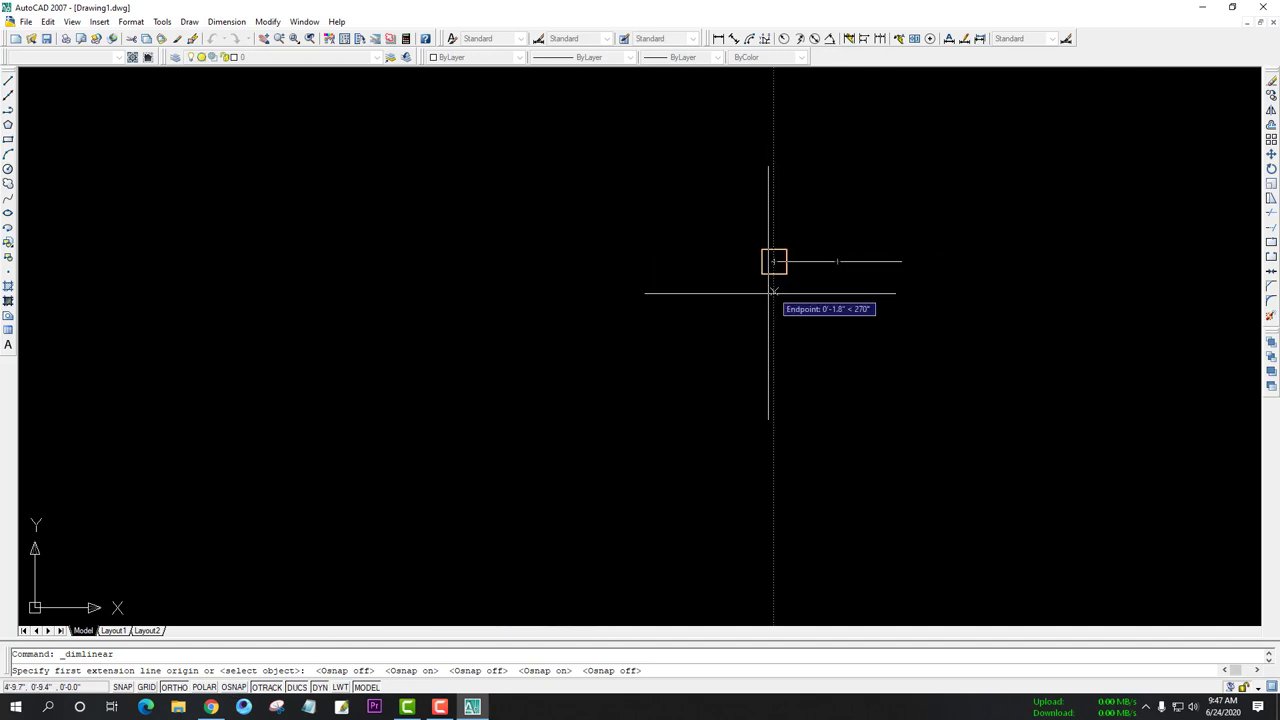
click(235, 687)
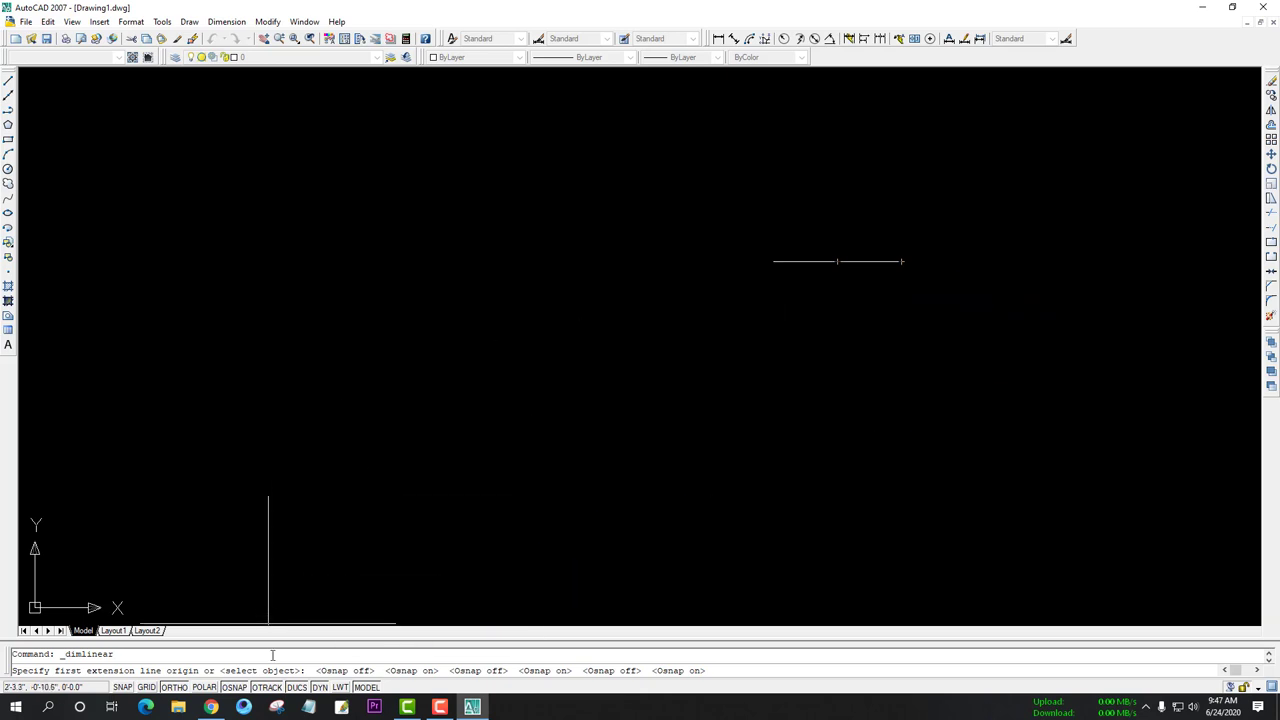
right_click(229, 689)
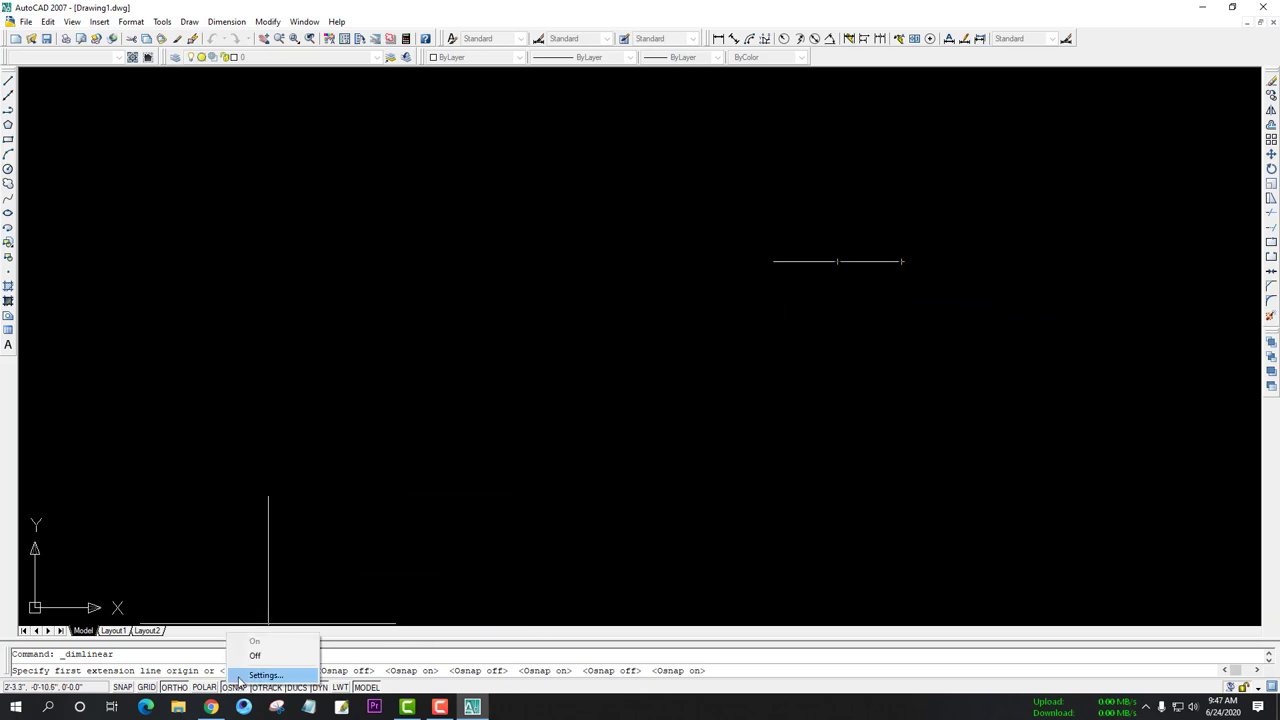
click(262, 675)
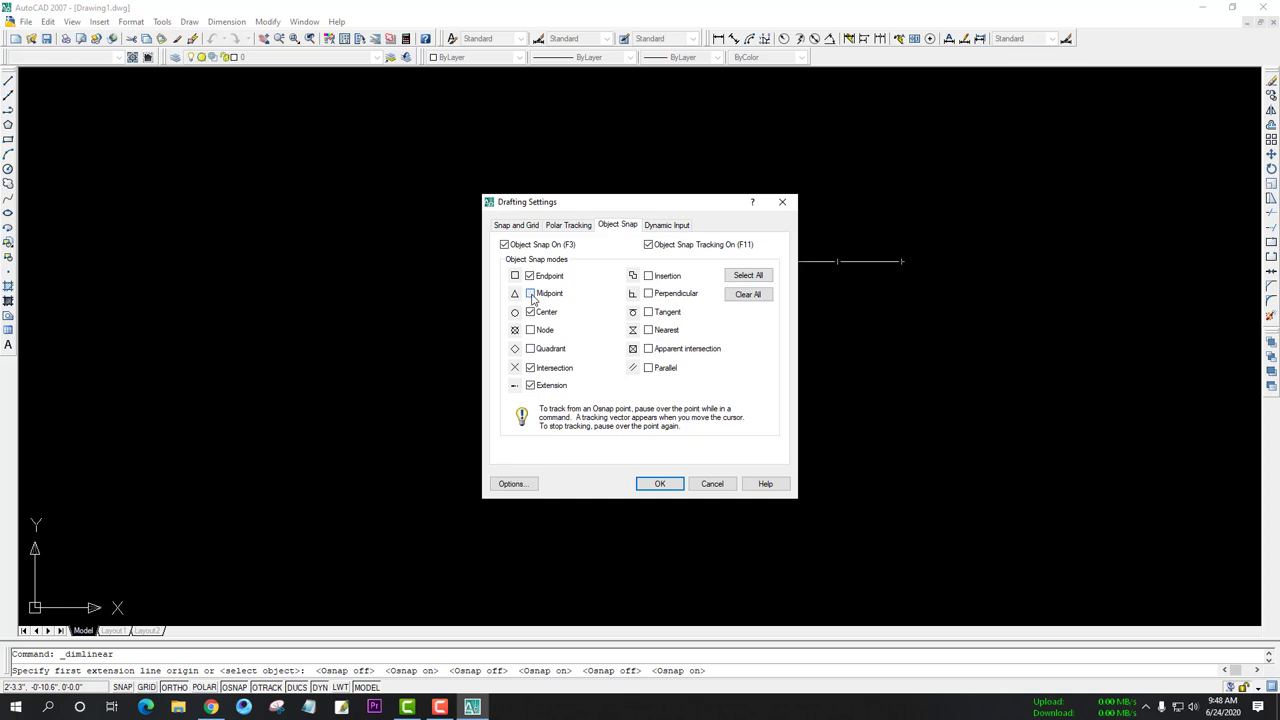
click(659, 484)
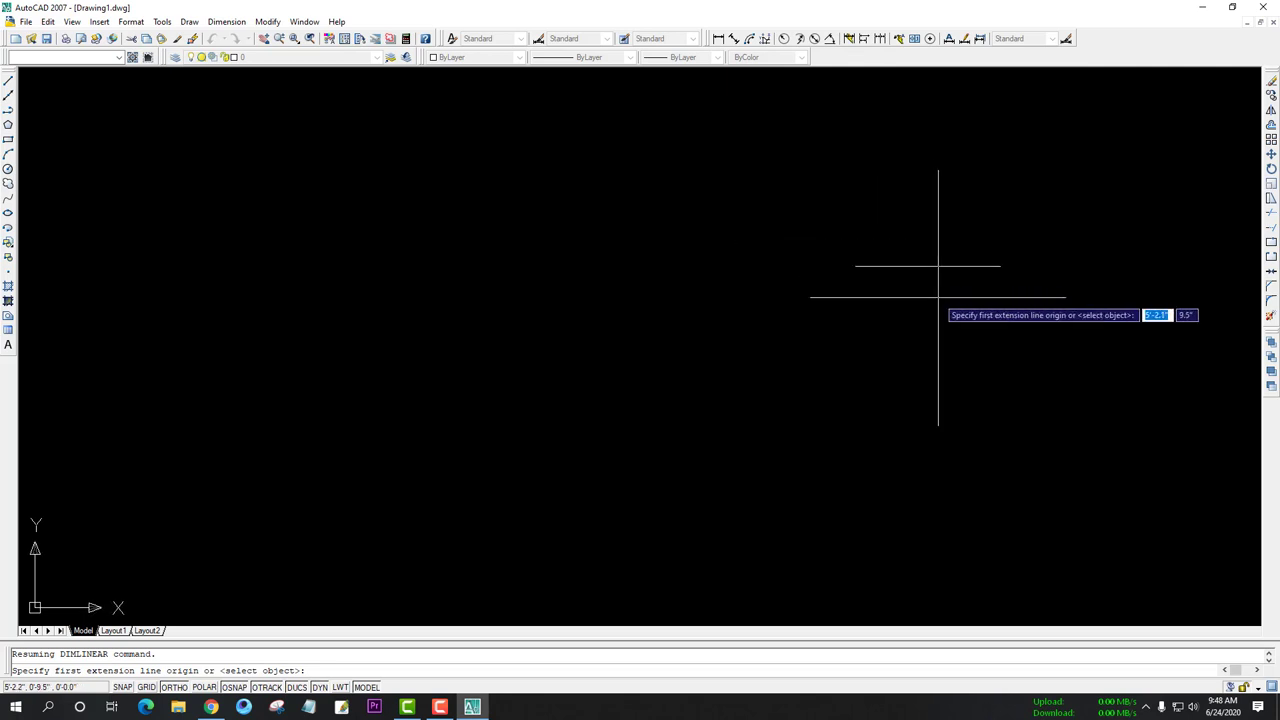
Add a linear dimension from the line's left end to its right end, placed above it (7.7")
scroll(930, 279, down, 3)
mouse_move(809, 357)
middle_down()
mouse_move(600, 397)
mouse_move(661, 390)
middle_up()
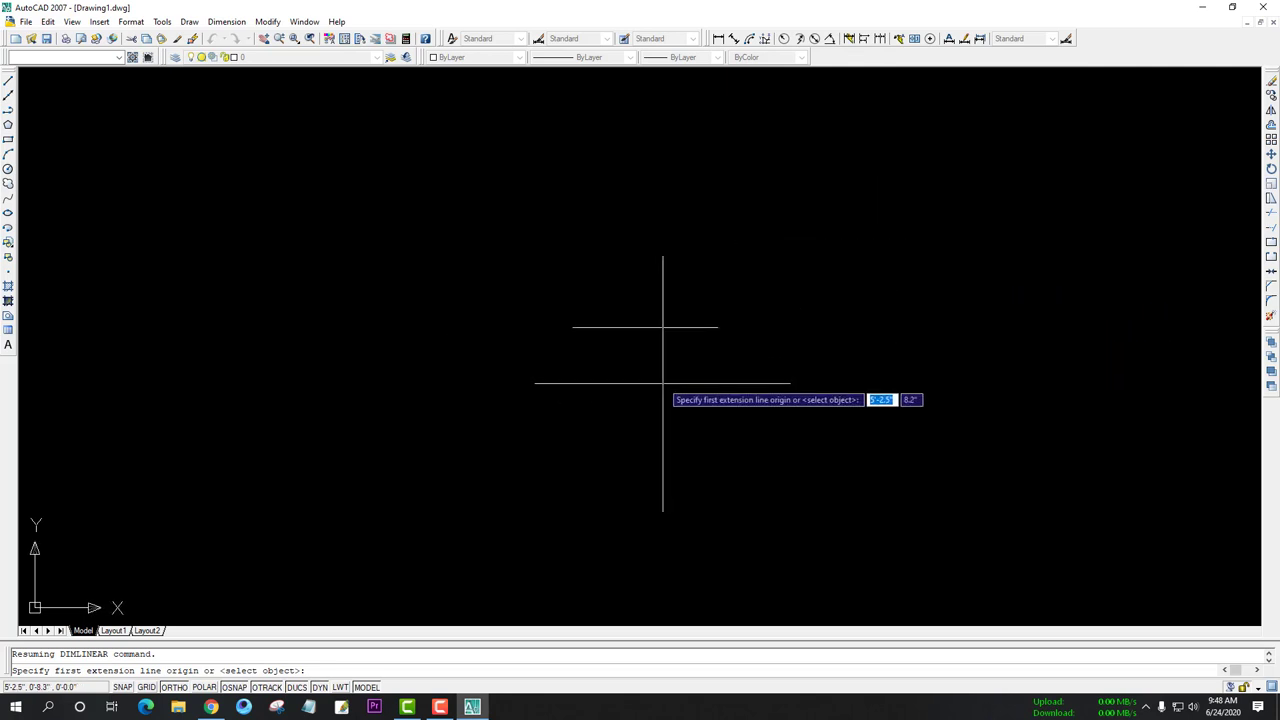
scroll(680, 340, up, 2)
scroll(643, 323, up, 2)
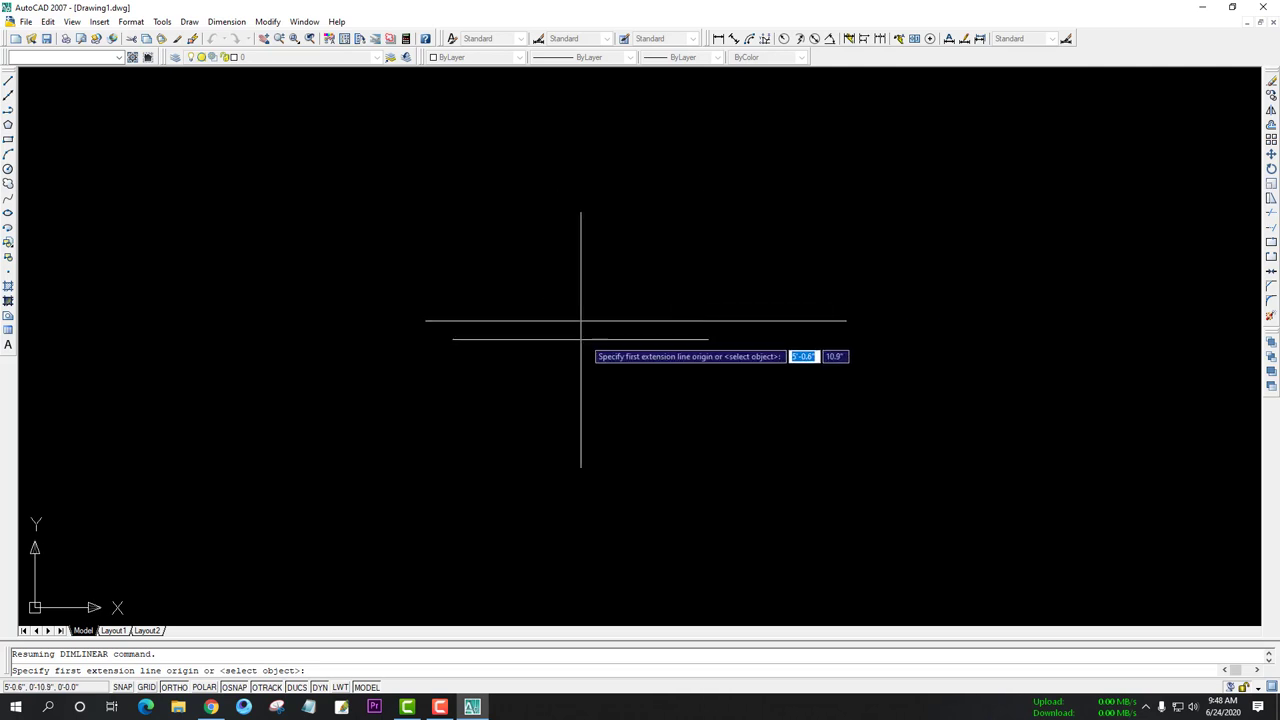
click(718, 40)
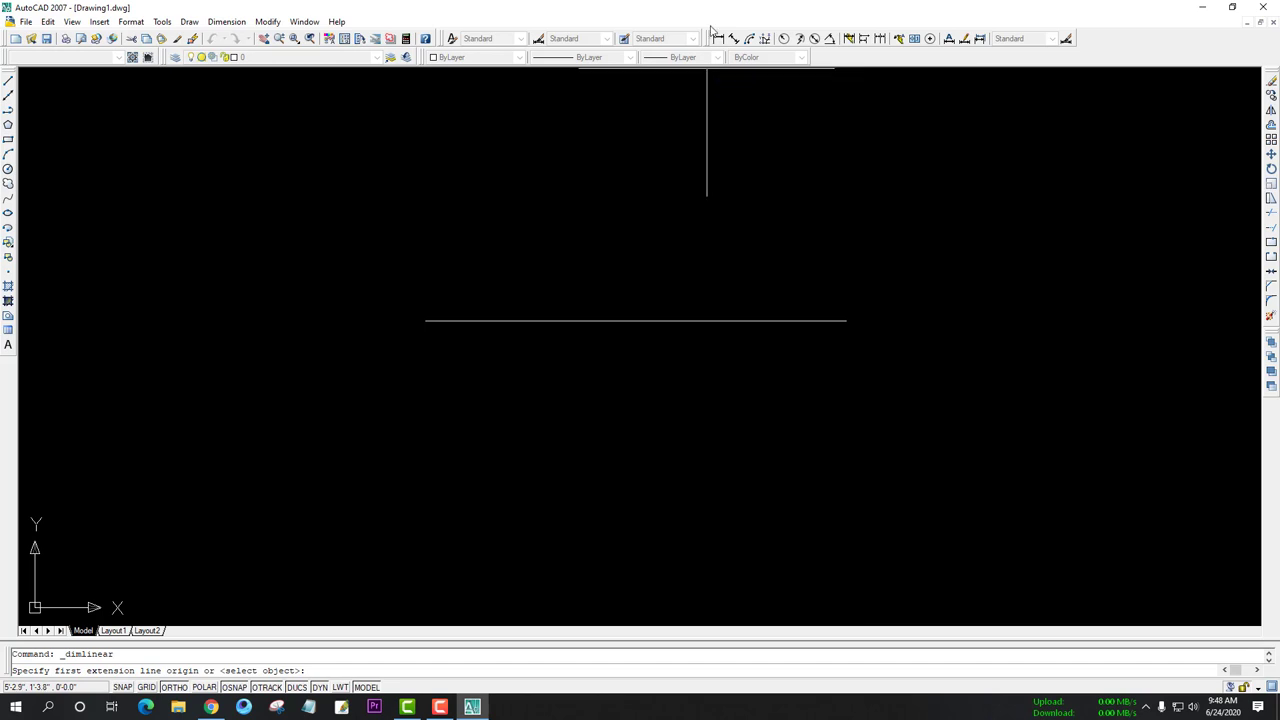
click(425, 320)
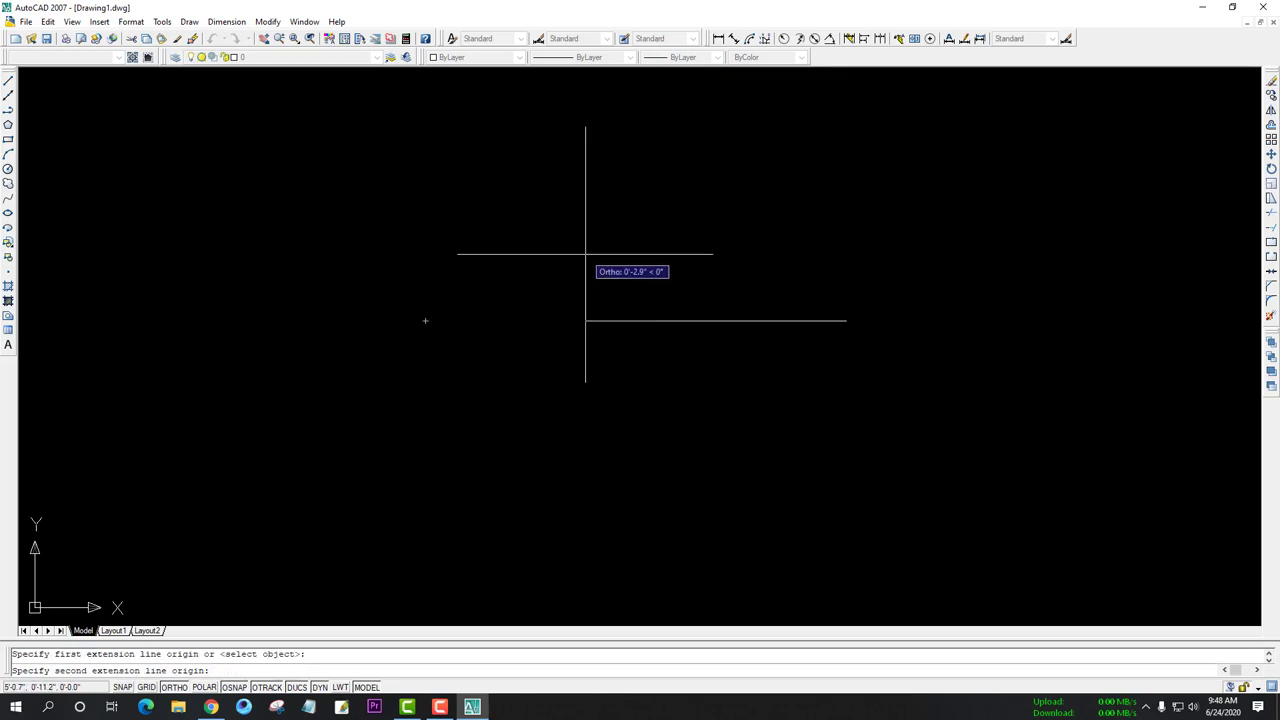
click(847, 320)
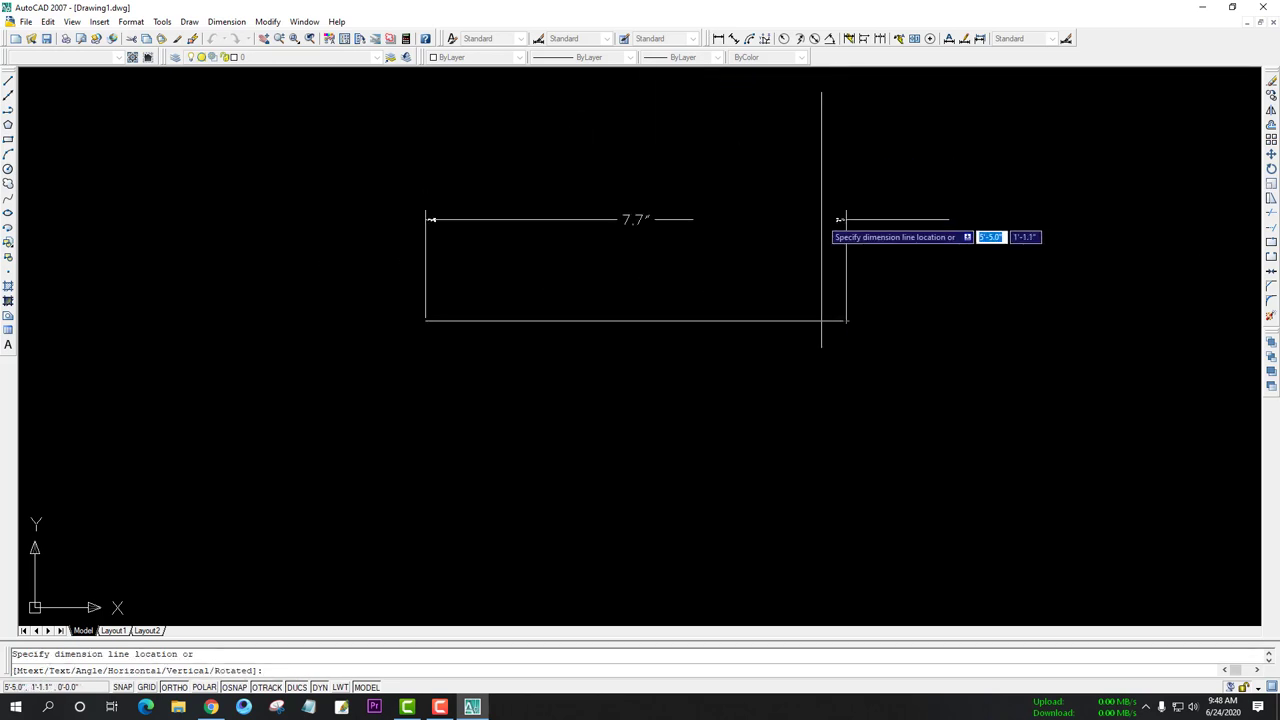
click(823, 219)
Zoom and pan to inspect the new 7.7" dimension
scroll(640, 222, up, 3)
scroll(660, 245, up, 2)
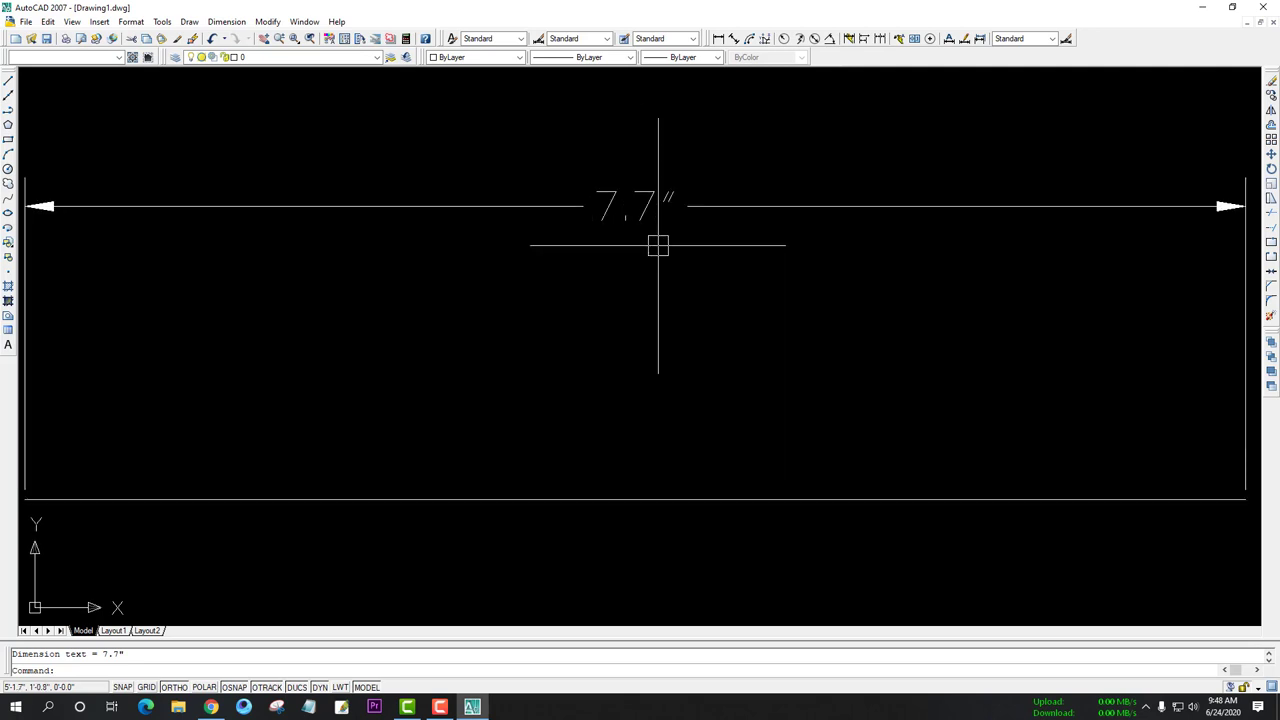
scroll(658, 228, up, 3)
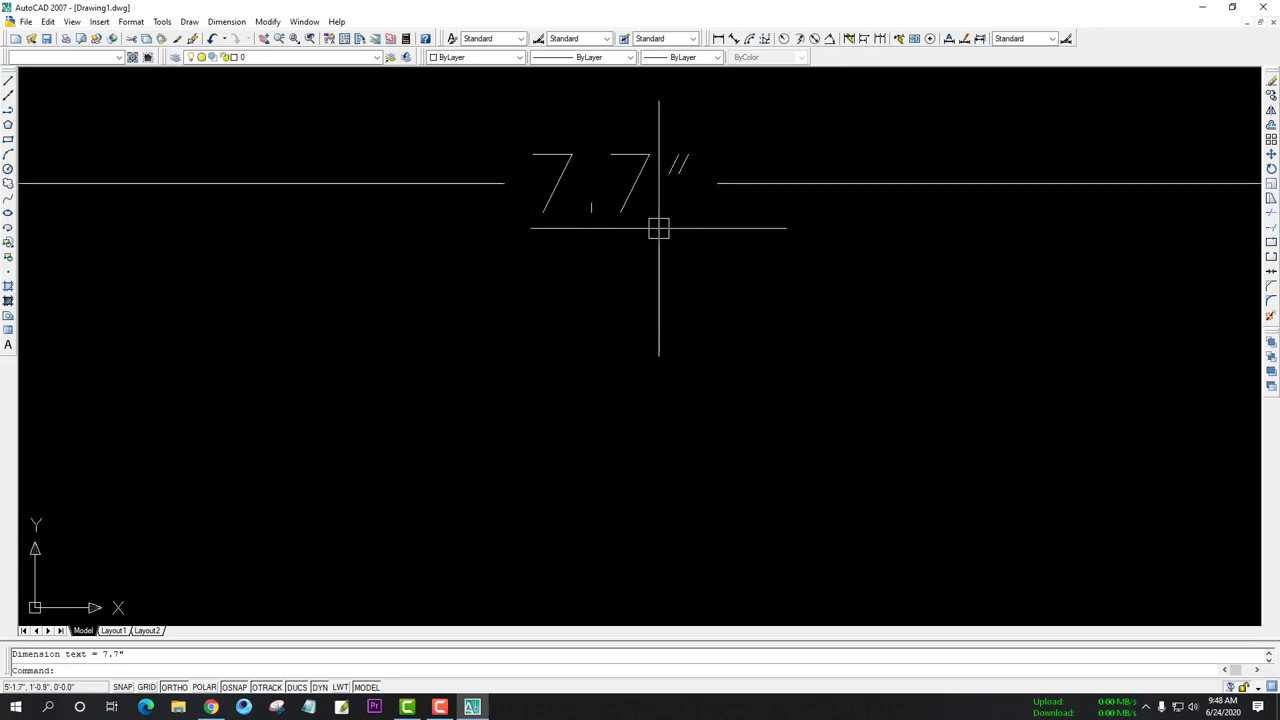
scroll(658, 228, down, 2)
scroll(660, 226, down, 2)
scroll(649, 237, up, 4)
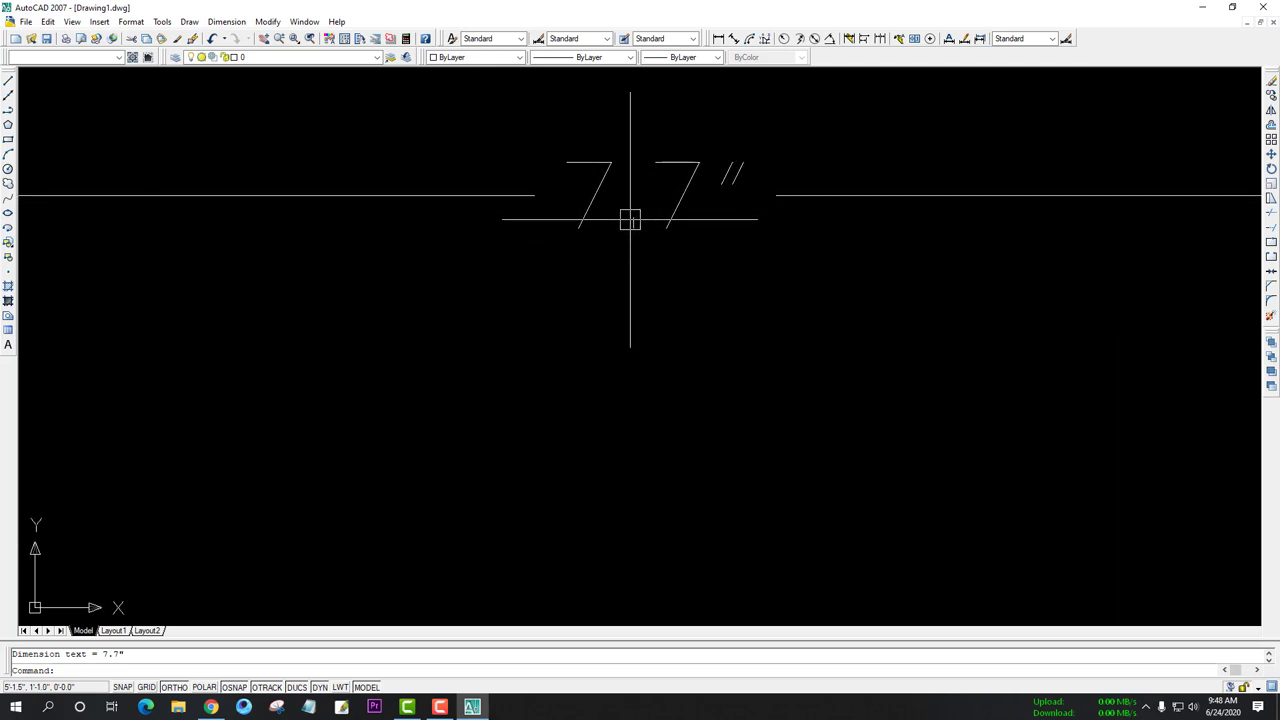
scroll(630, 219, up, 4)
scroll(614, 243, down, 2)
scroll(623, 214, down, 2)
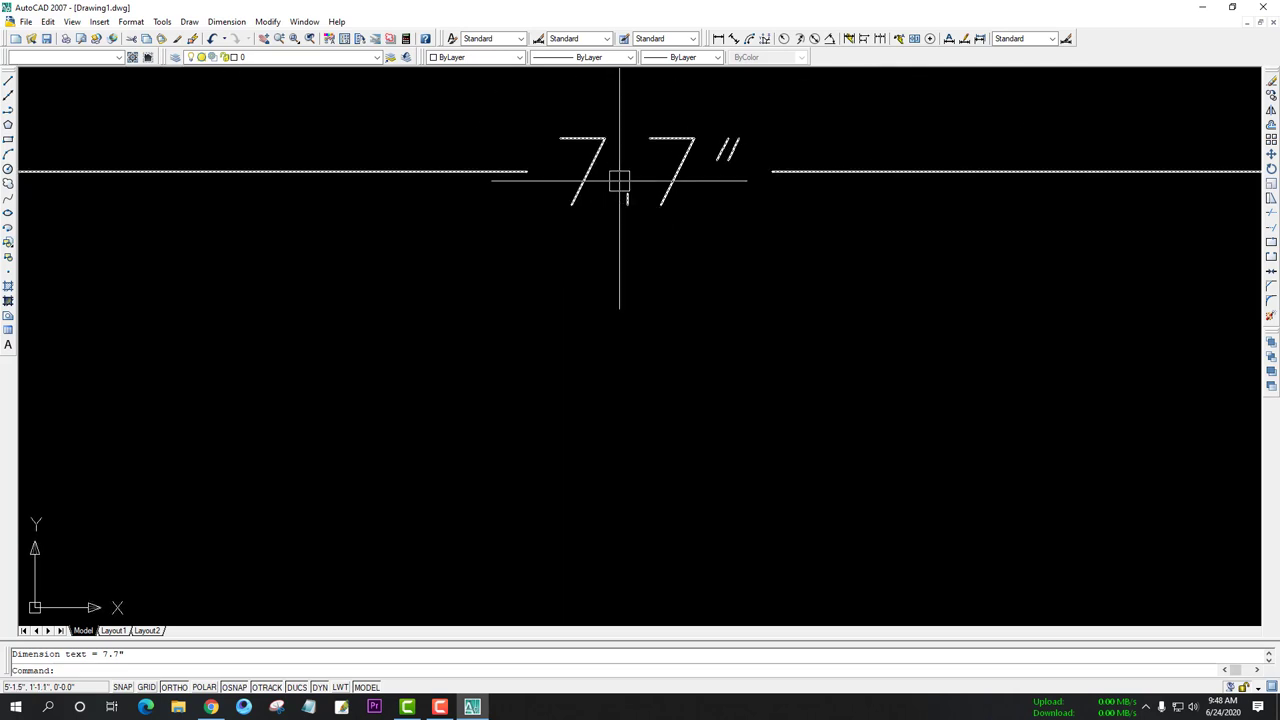
scroll(619, 181, down, 1)
scroll(590, 185, down, 2)
scroll(600, 198, up, 4)
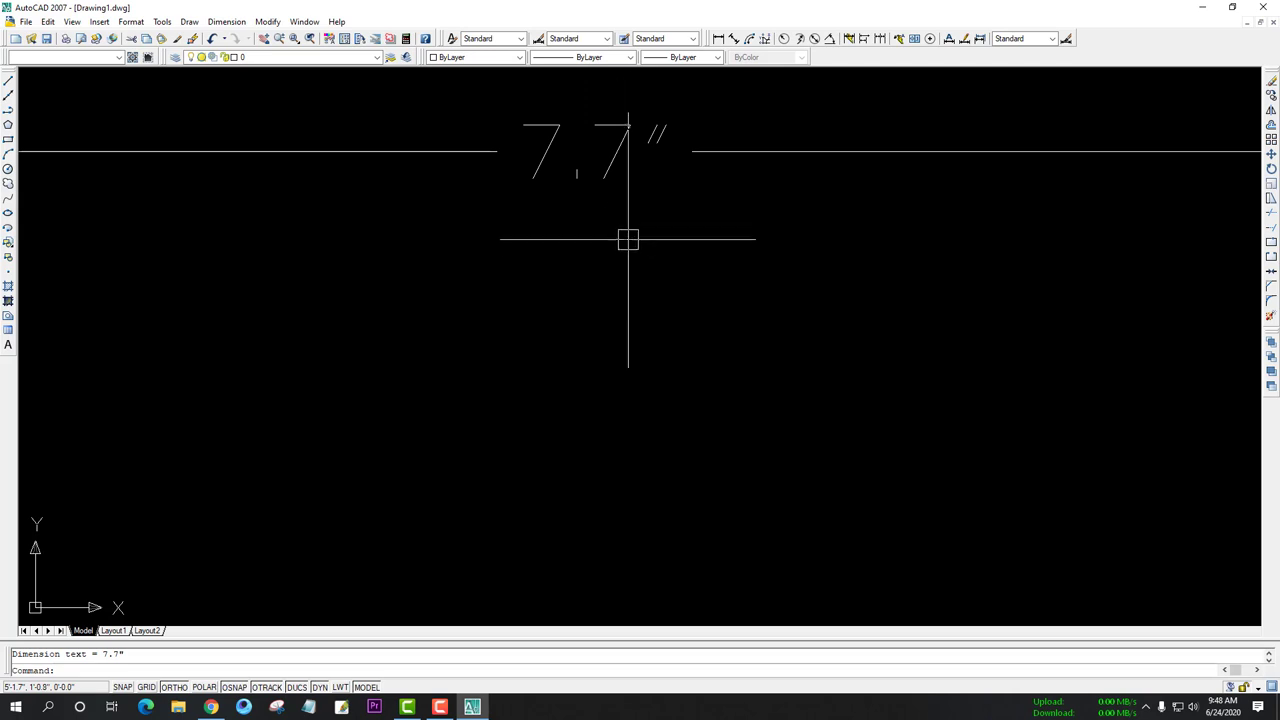
middle_drag(628, 239, 686, 377)
scroll(594, 286, up, 1)
scroll(646, 291, down, 2)
scroll(649, 296, down, 1)
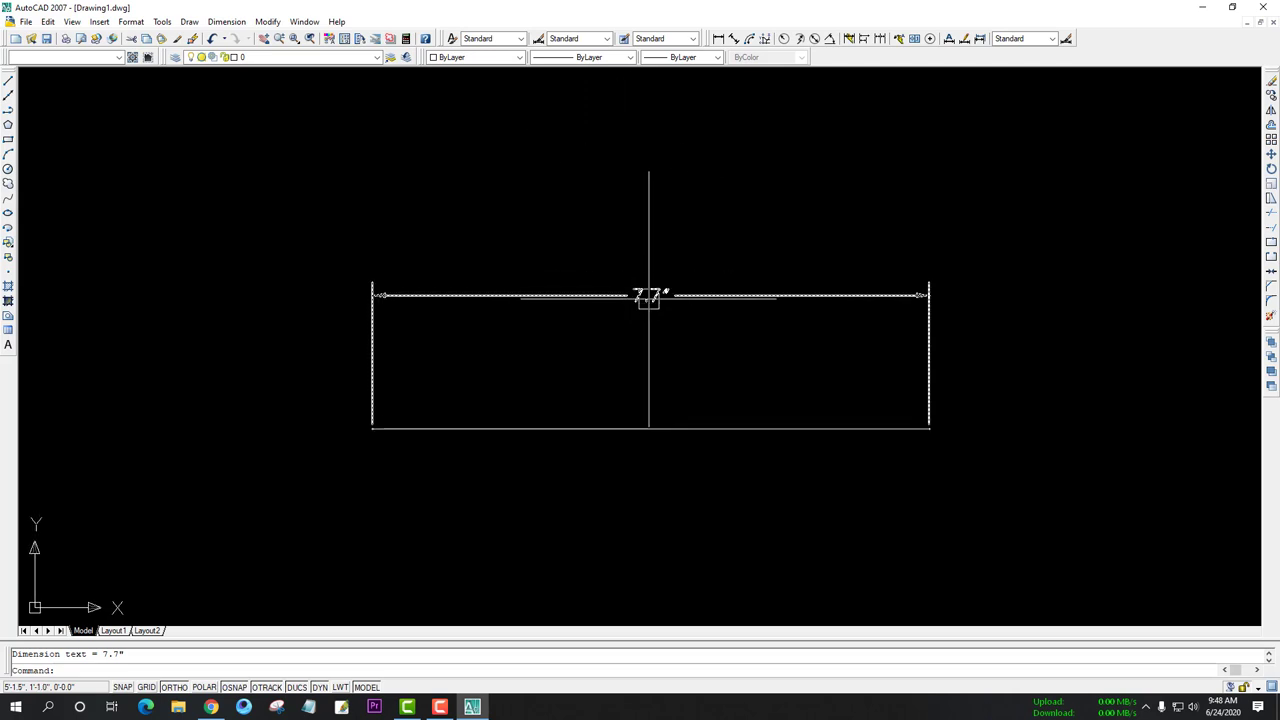
scroll(648, 296, up, 3)
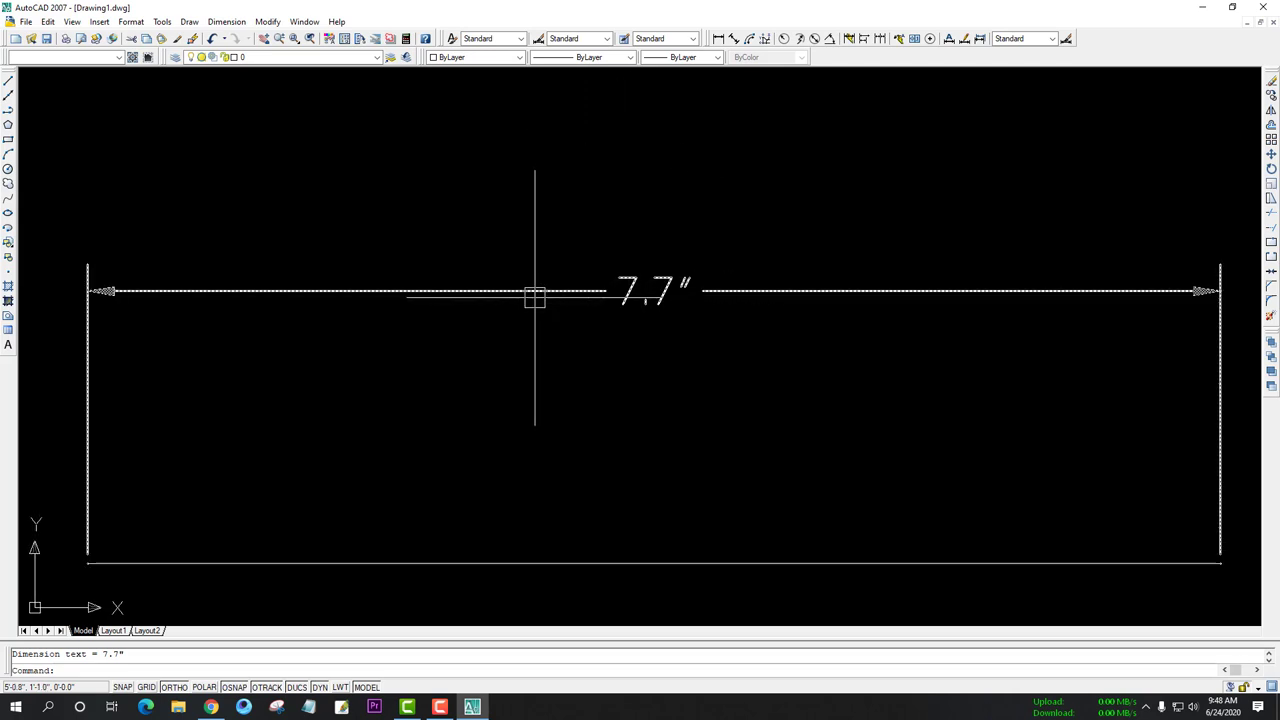
Use D to modify the Standard dimension style and reach its text style settings
text(d)
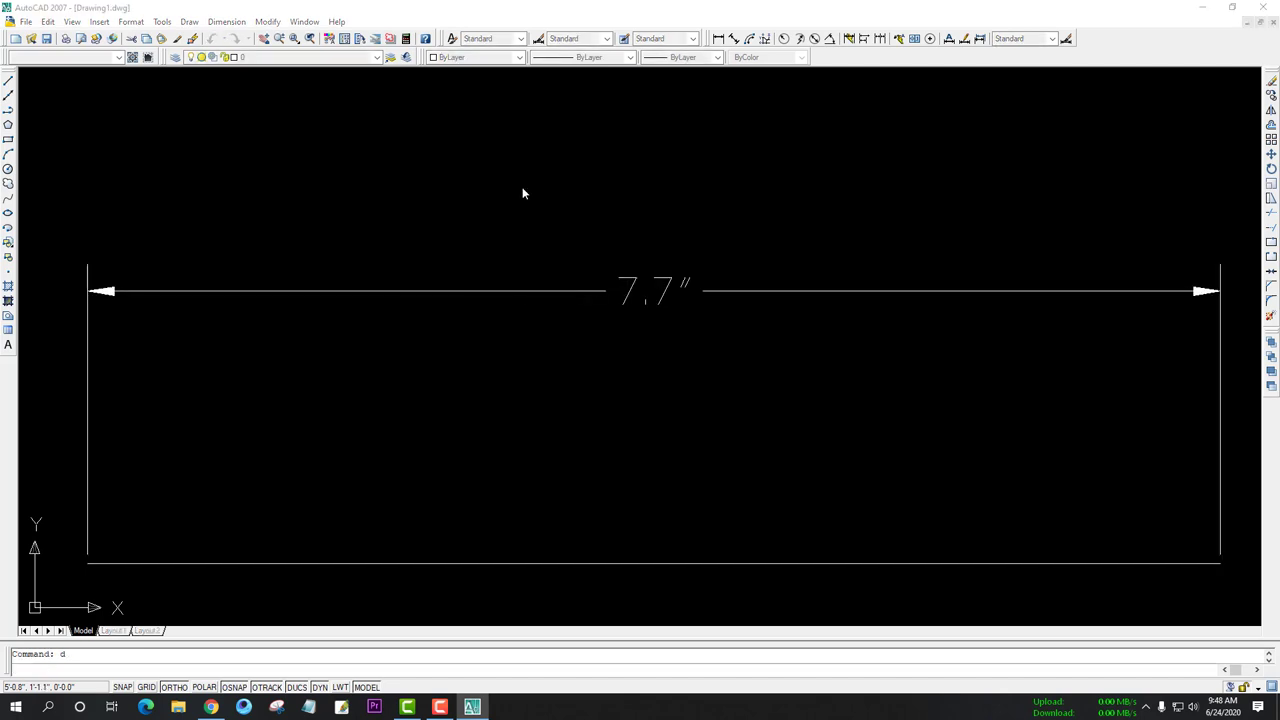
key(Return)
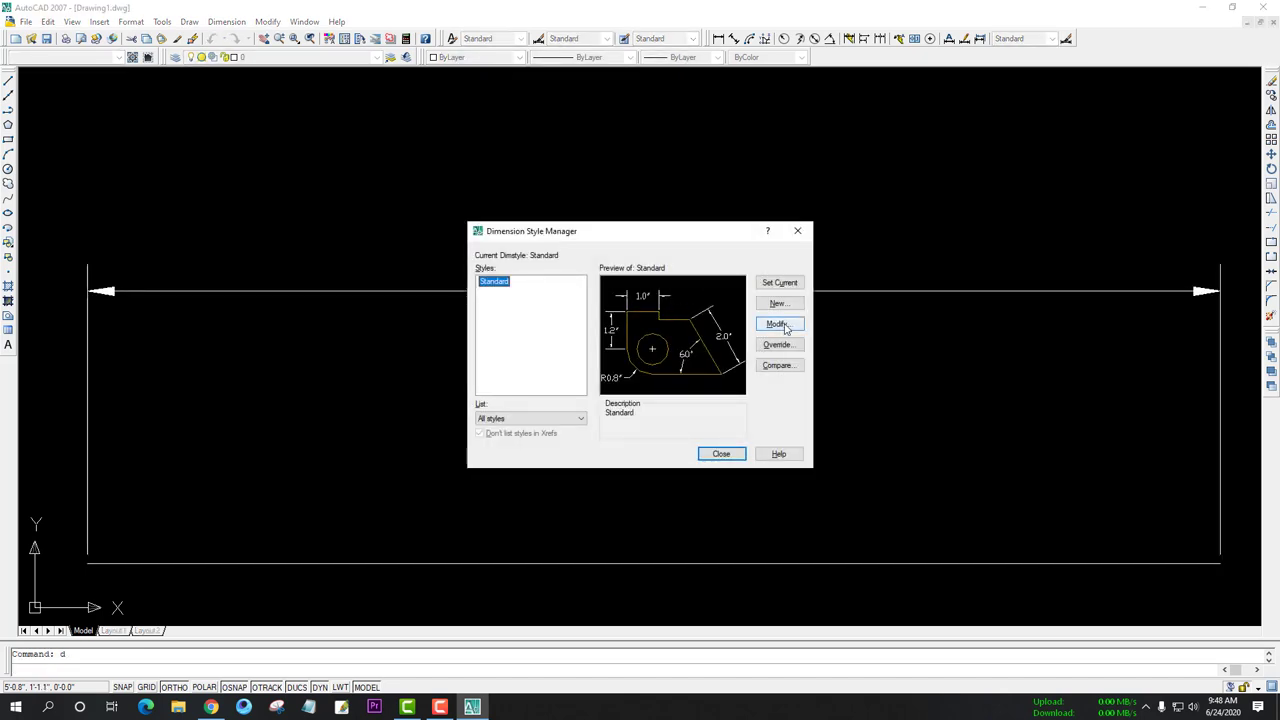
click(777, 324)
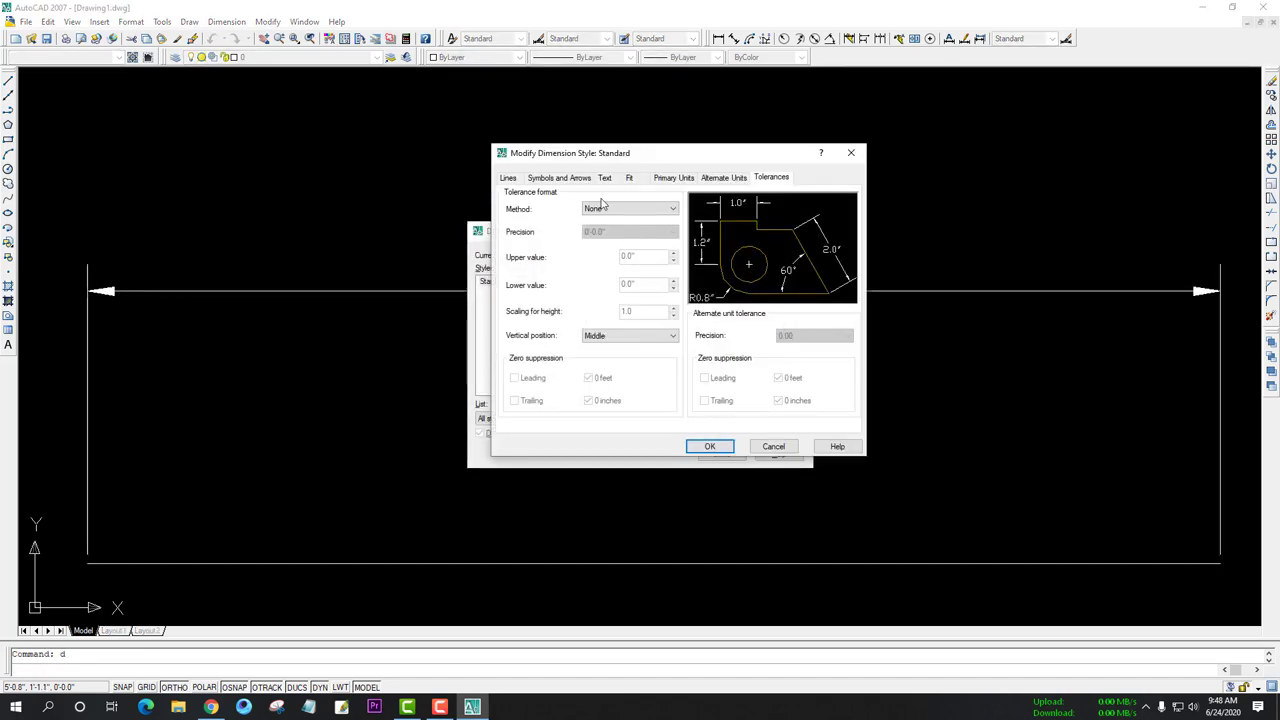
click(608, 180)
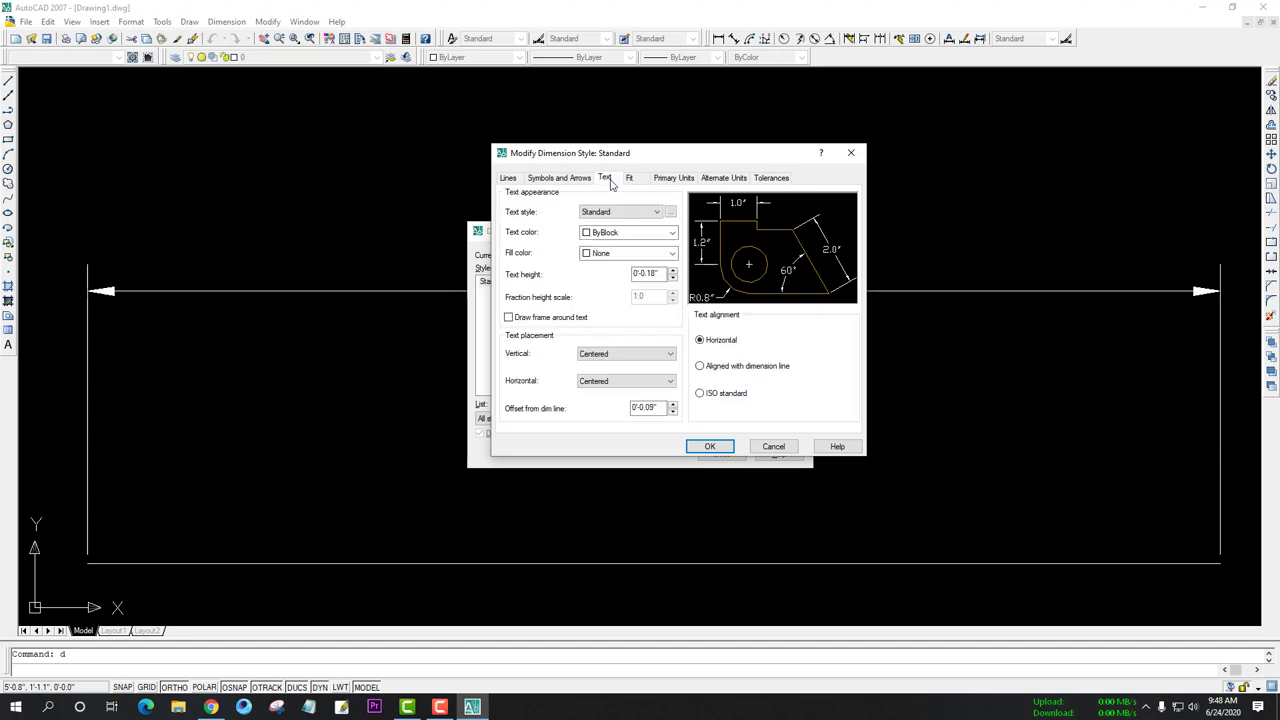
click(669, 212)
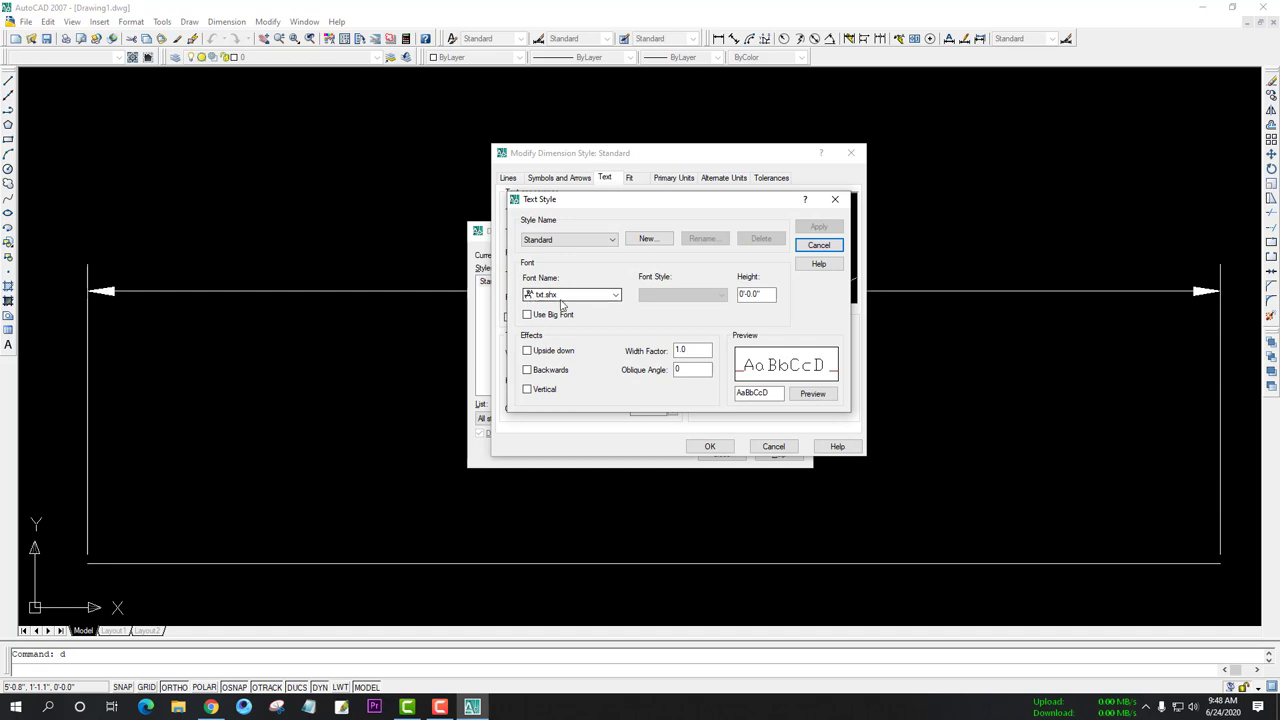
Change the Standard text style font to Times New Roman, apply, and close
click(616, 298)
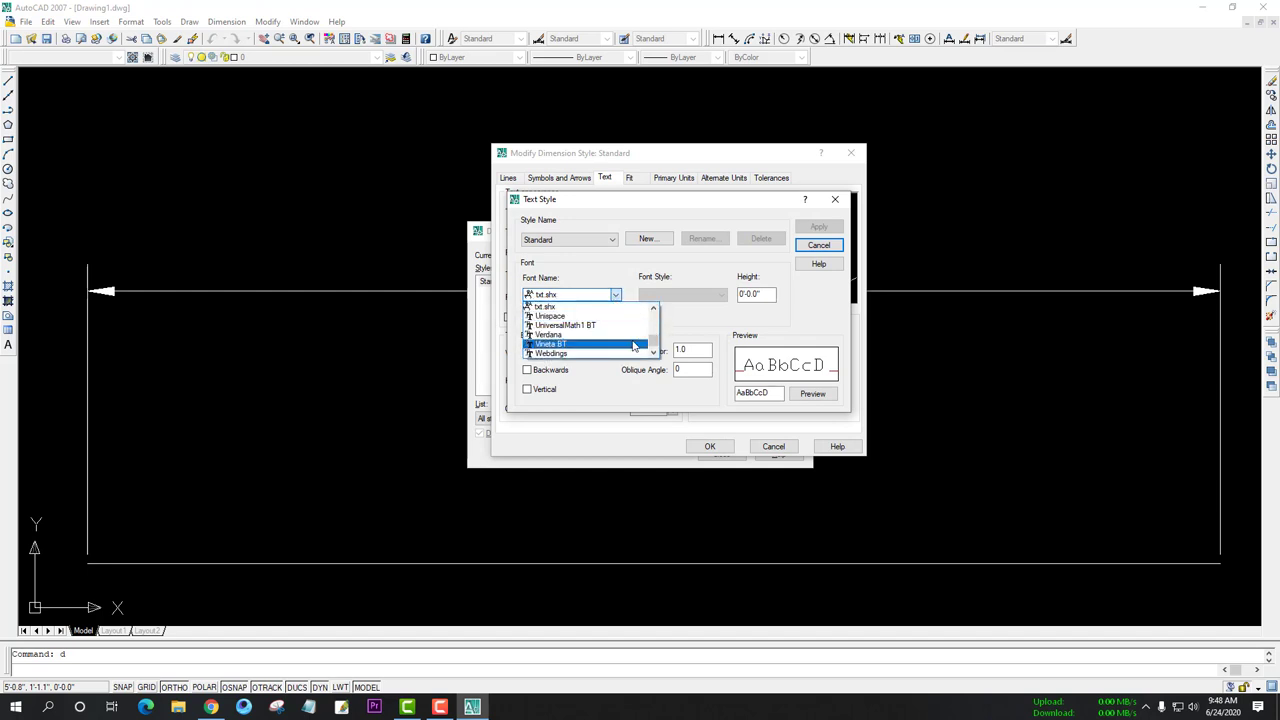
click(656, 353)
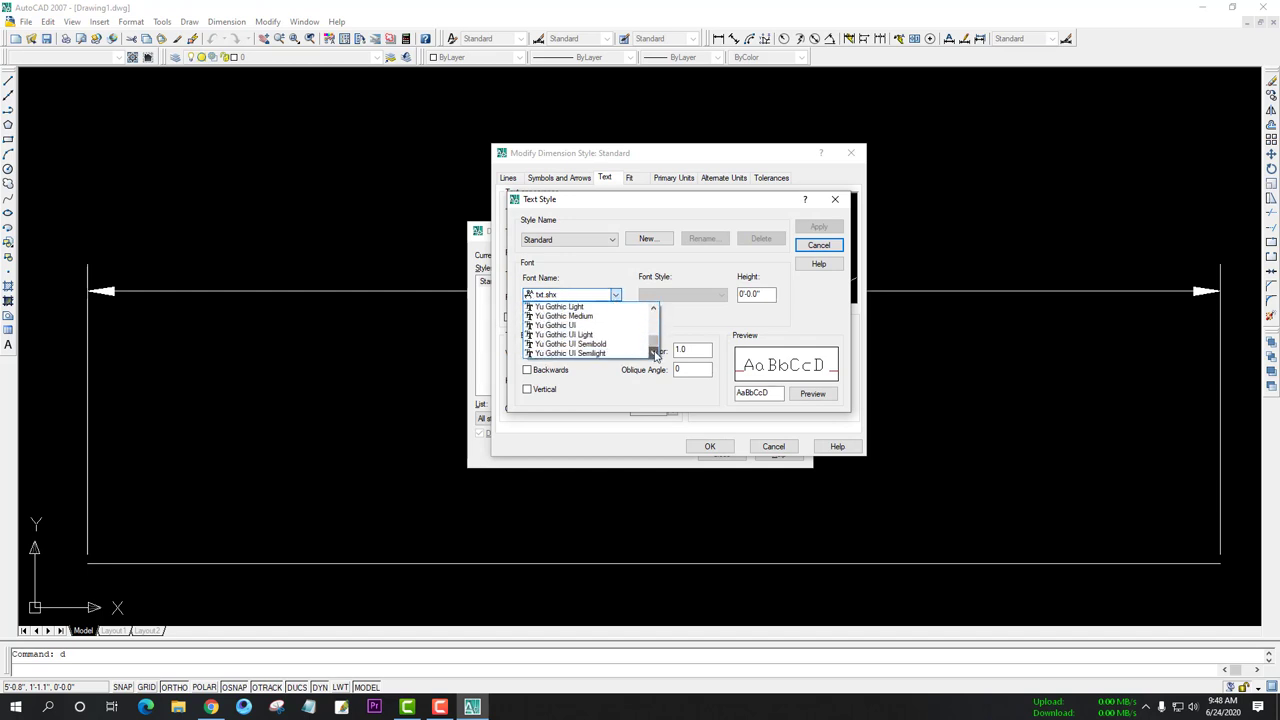
drag(655, 344, 659, 343)
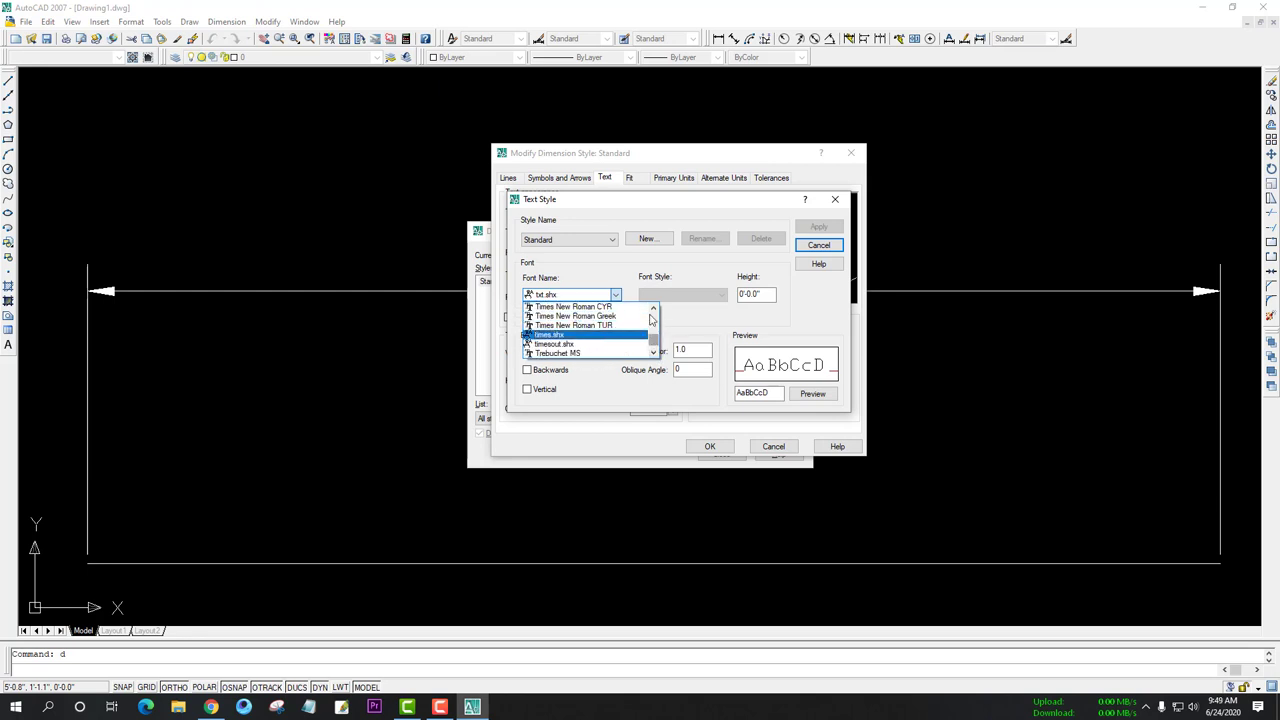
click(651, 308)
click(652, 311)
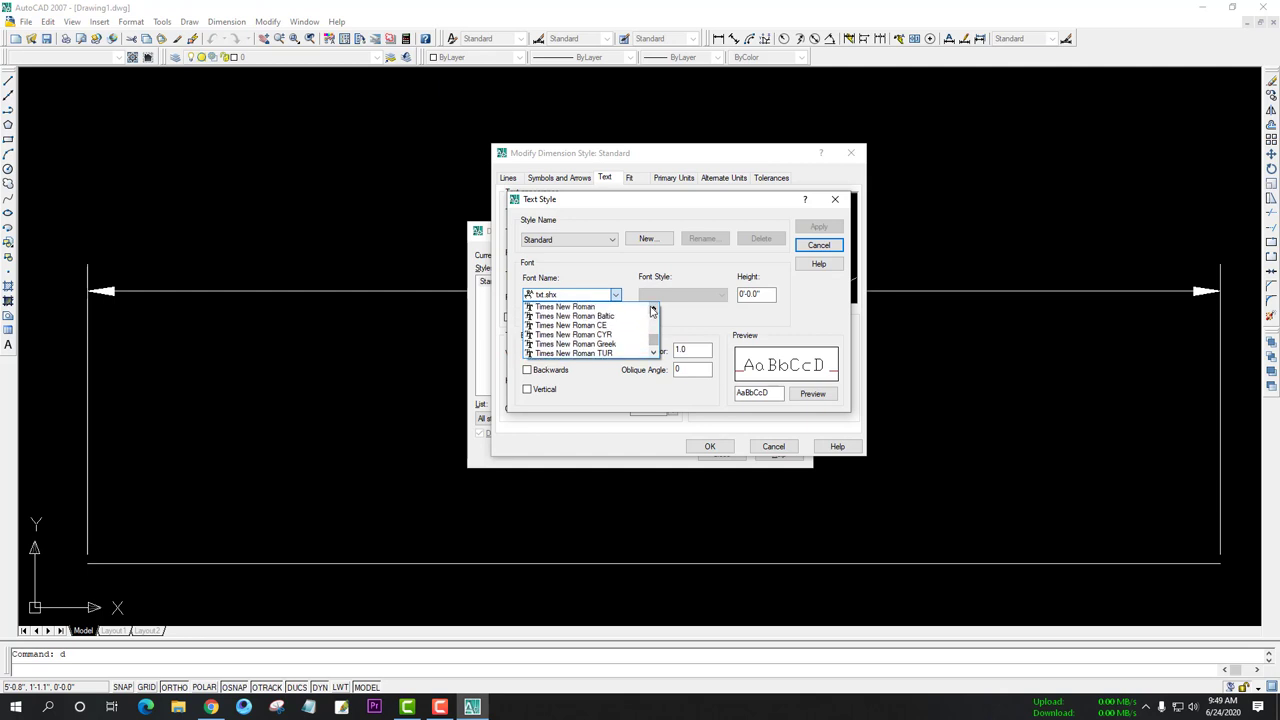
click(578, 308)
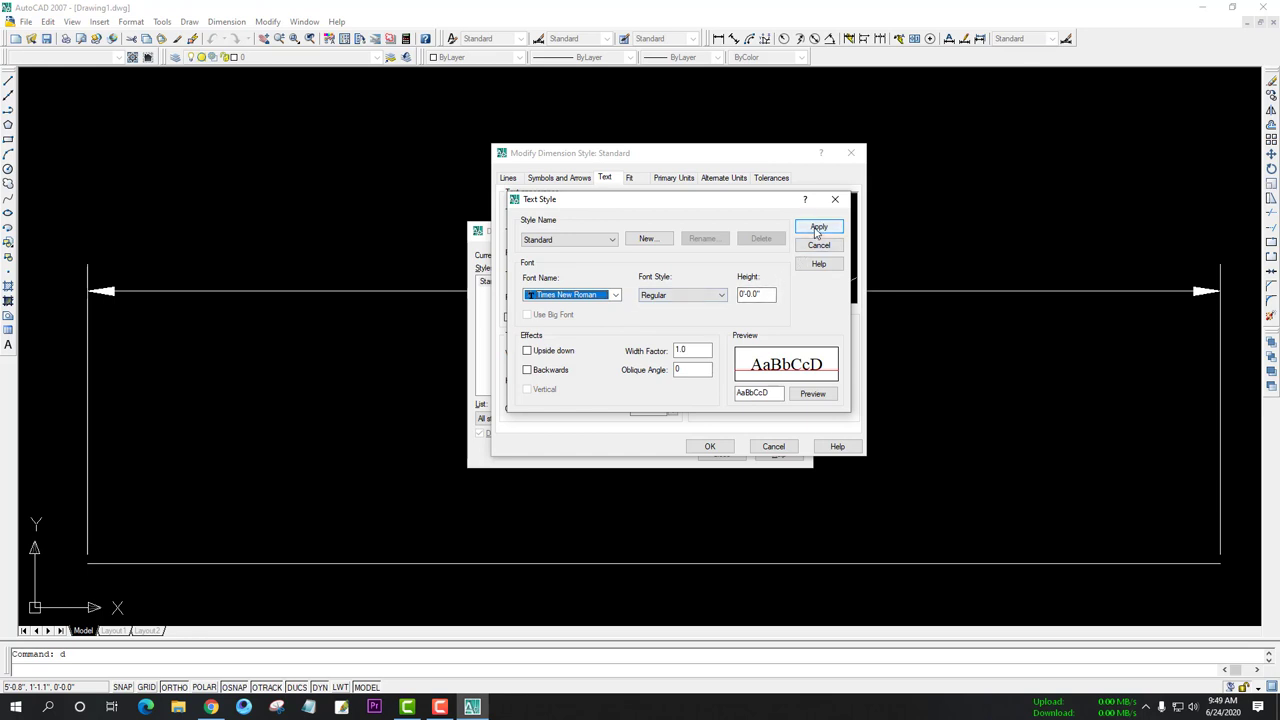
click(816, 232)
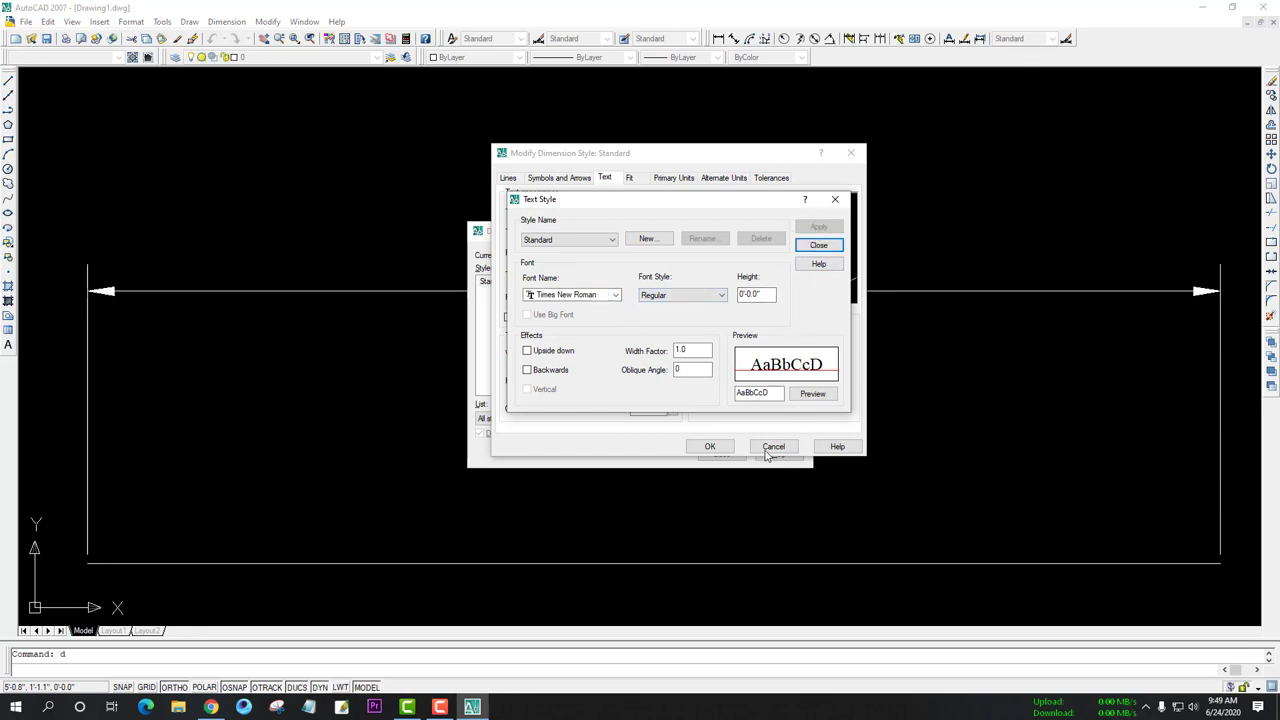
click(818, 246)
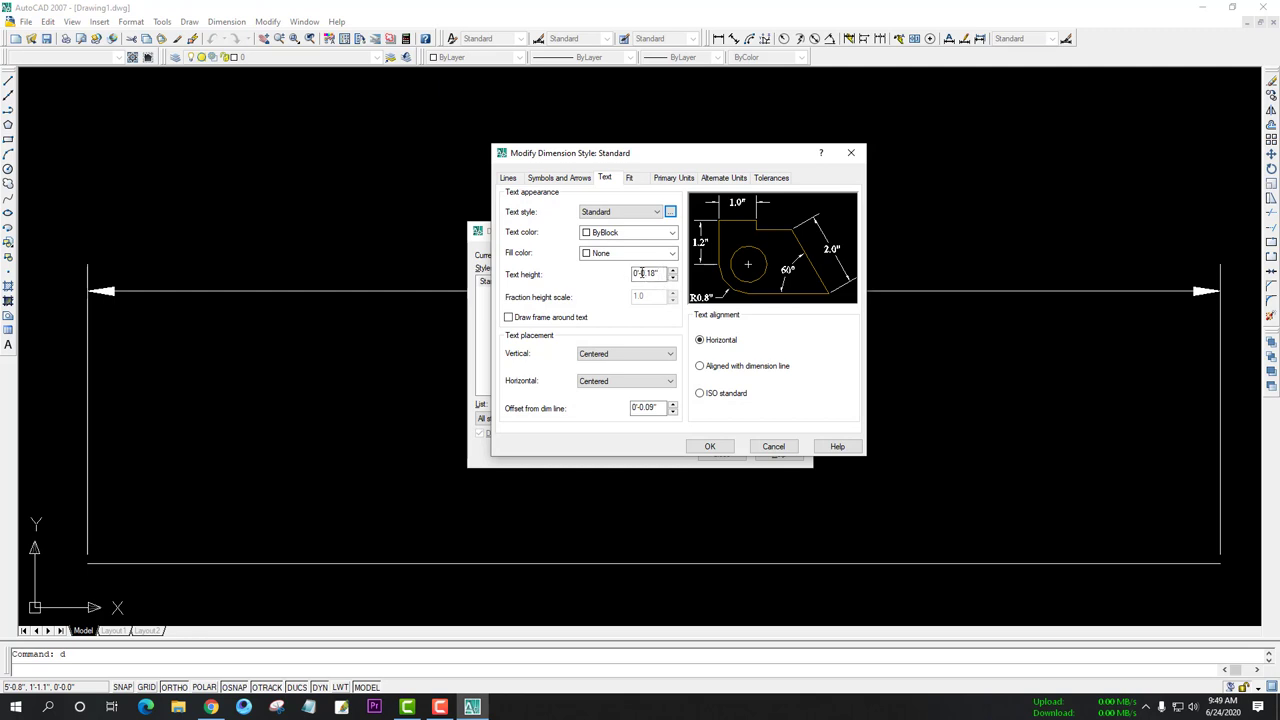
Set dimension text height to 5.0" with Horizontal alignment, and save the Standard style
click(655, 273)
text(5.0)
click(700, 366)
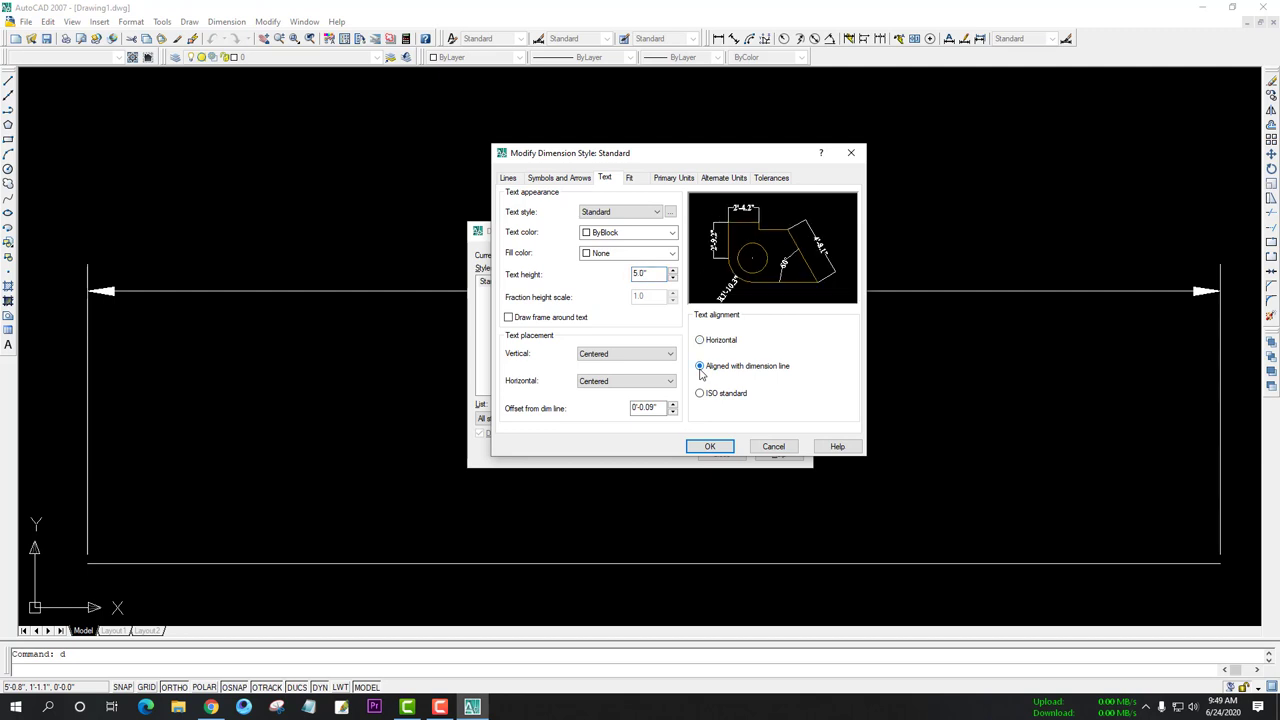
click(700, 394)
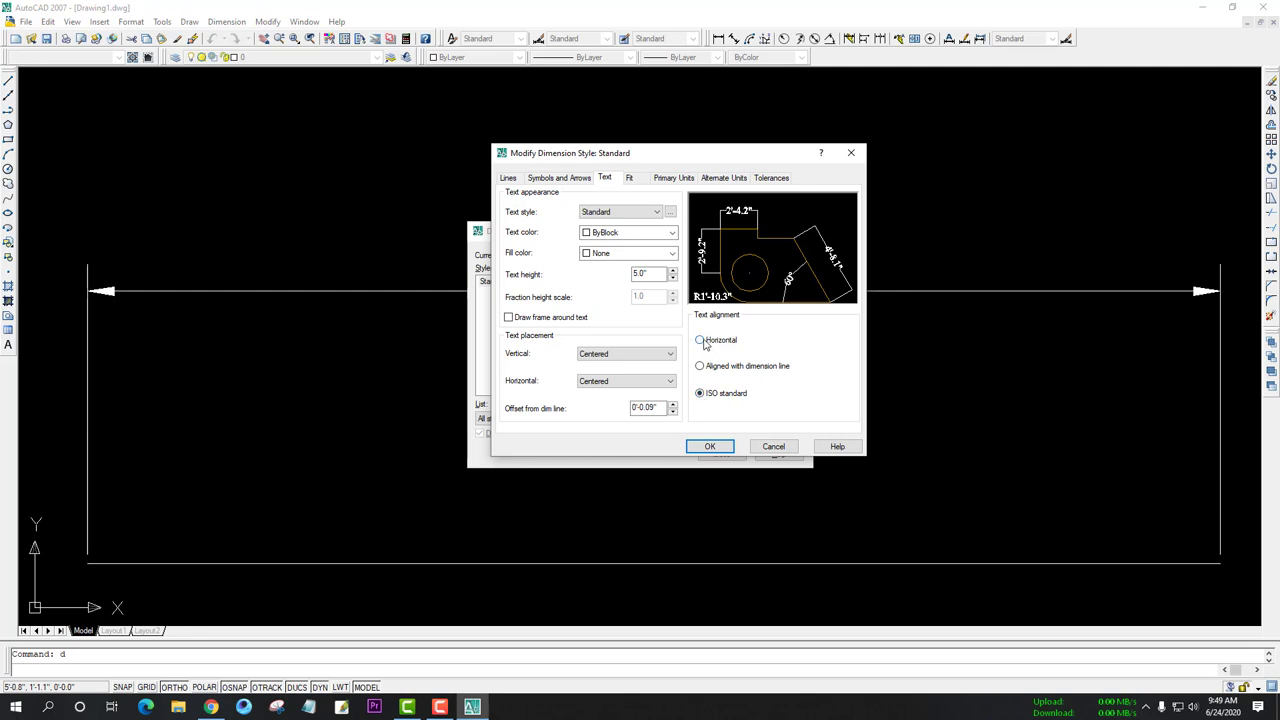
click(702, 341)
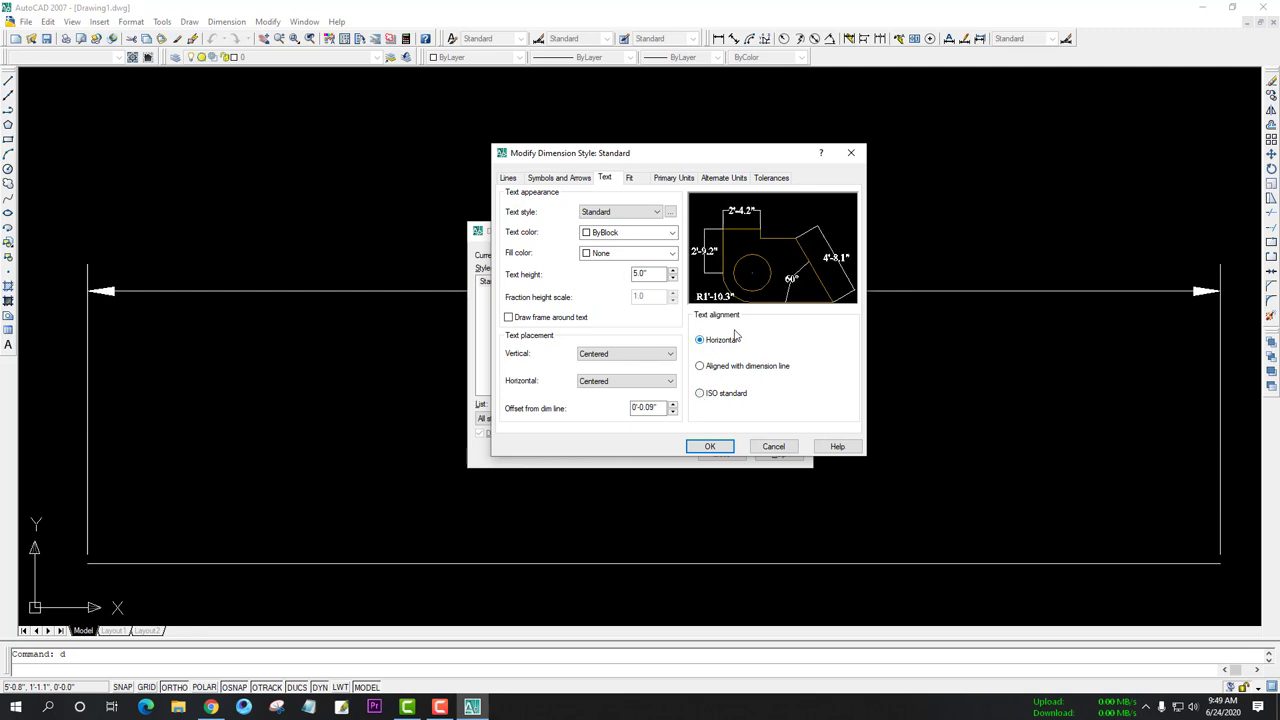
click(711, 447)
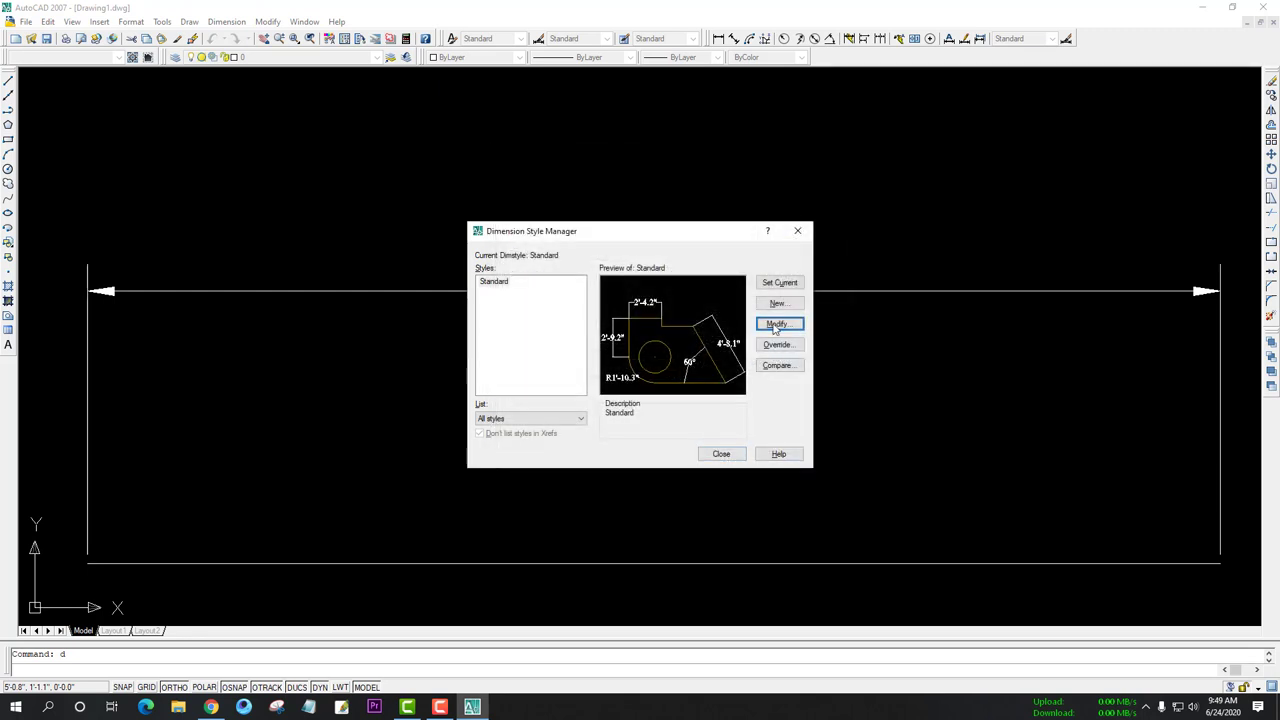
key(shift+Tab)
key(shift+Tab)
Close the Dimension Style Manager and pan the drawing toward the dimension text
click(728, 455)
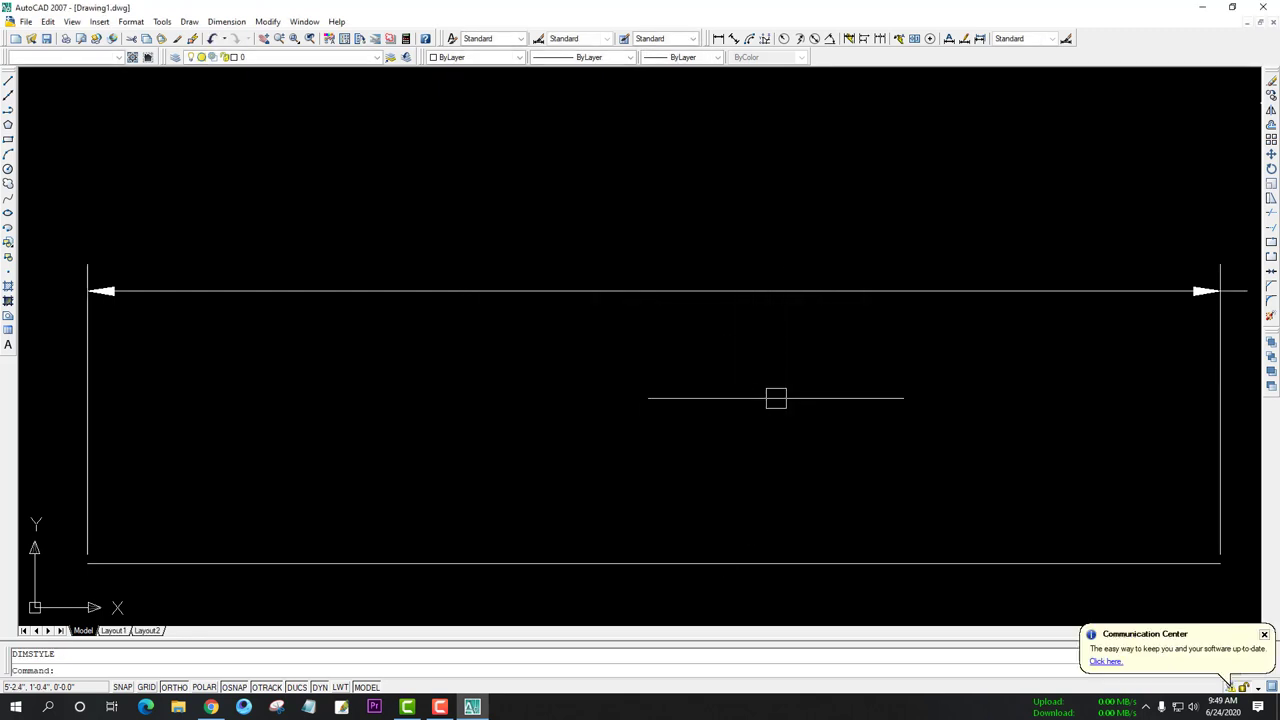
scroll(784, 389, down, 2)
scroll(784, 389, down, 3)
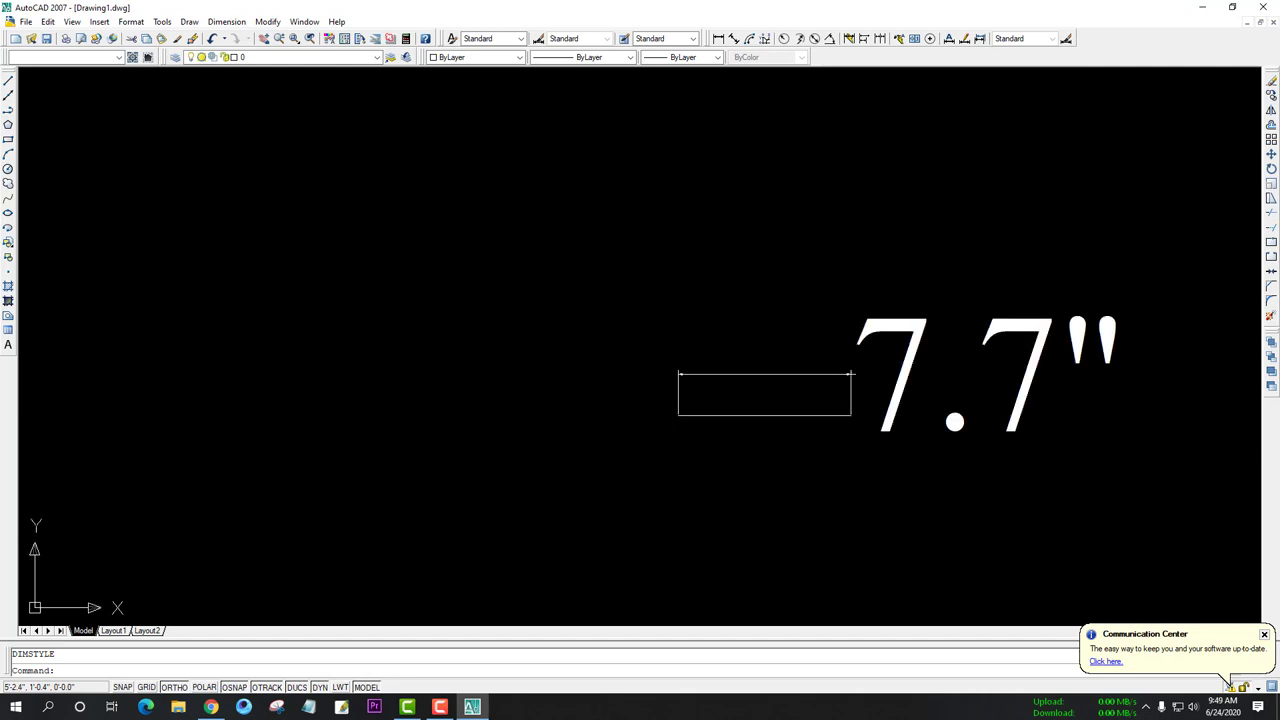
scroll(833, 467, down, 1)
middle_drag(833, 467, 700, 428)
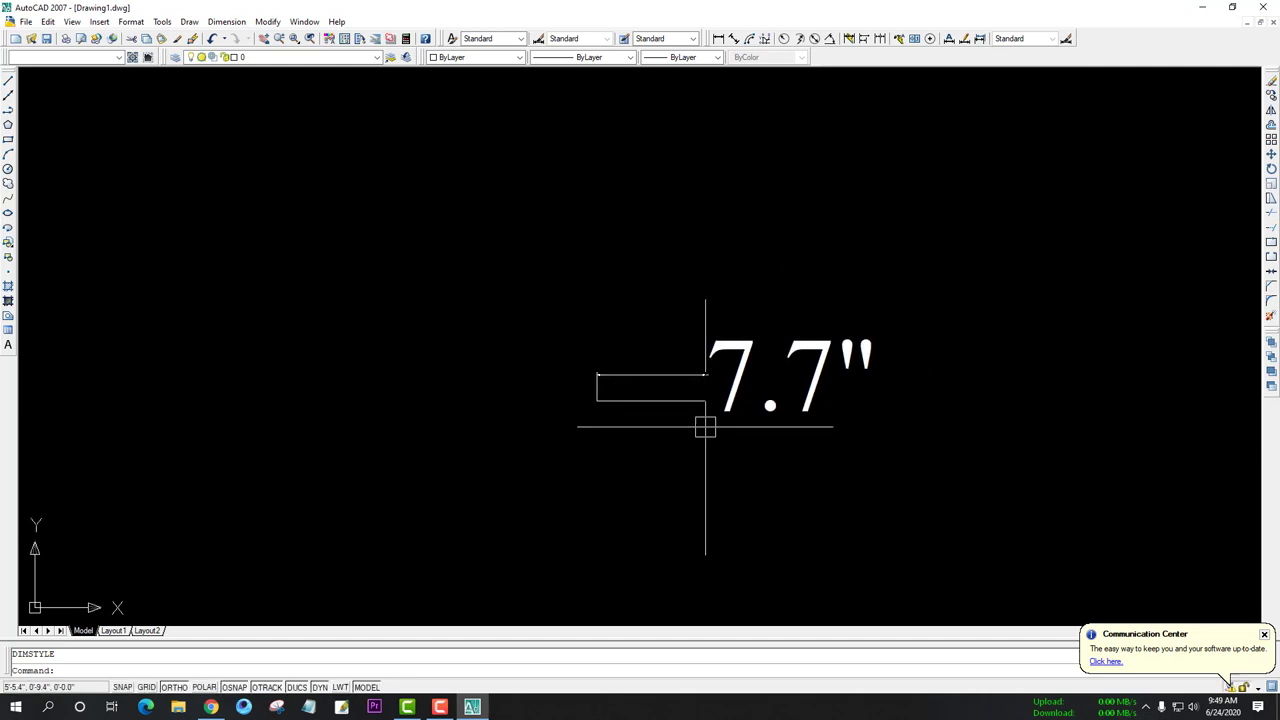
scroll(686, 418, down, 4)
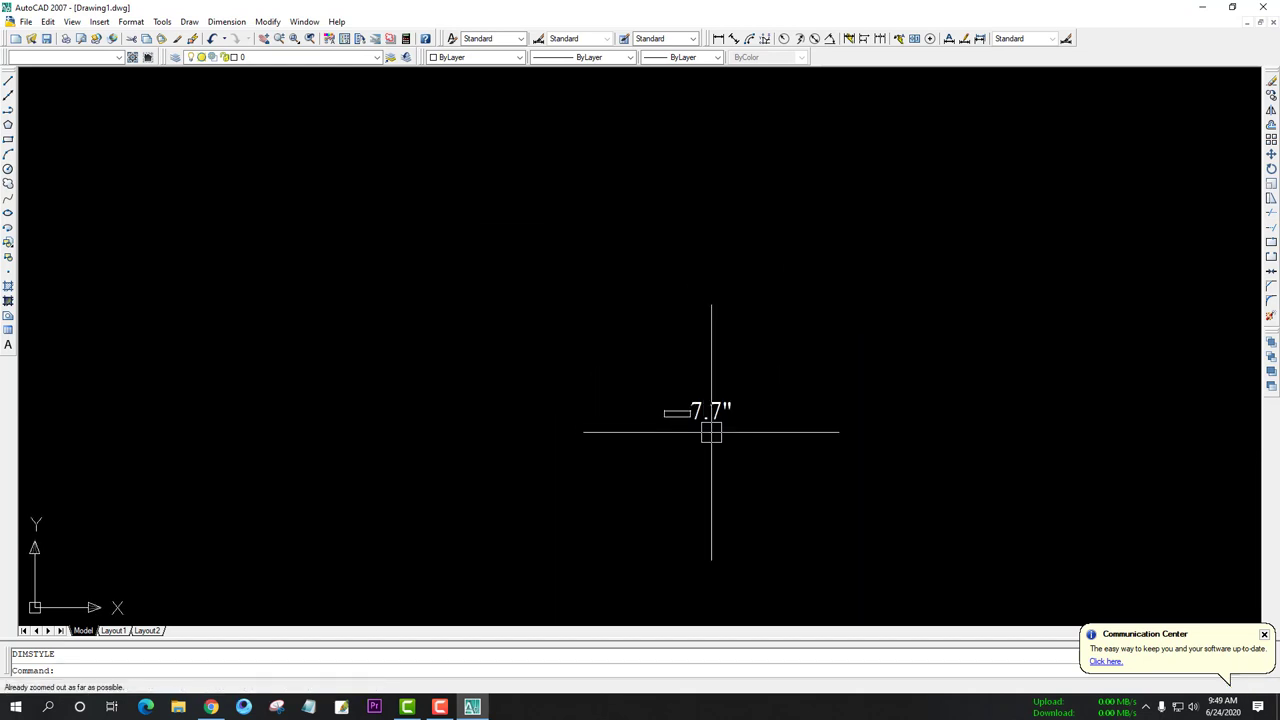
scroll(720, 414, up, 4)
scroll(626, 429, up, 2)
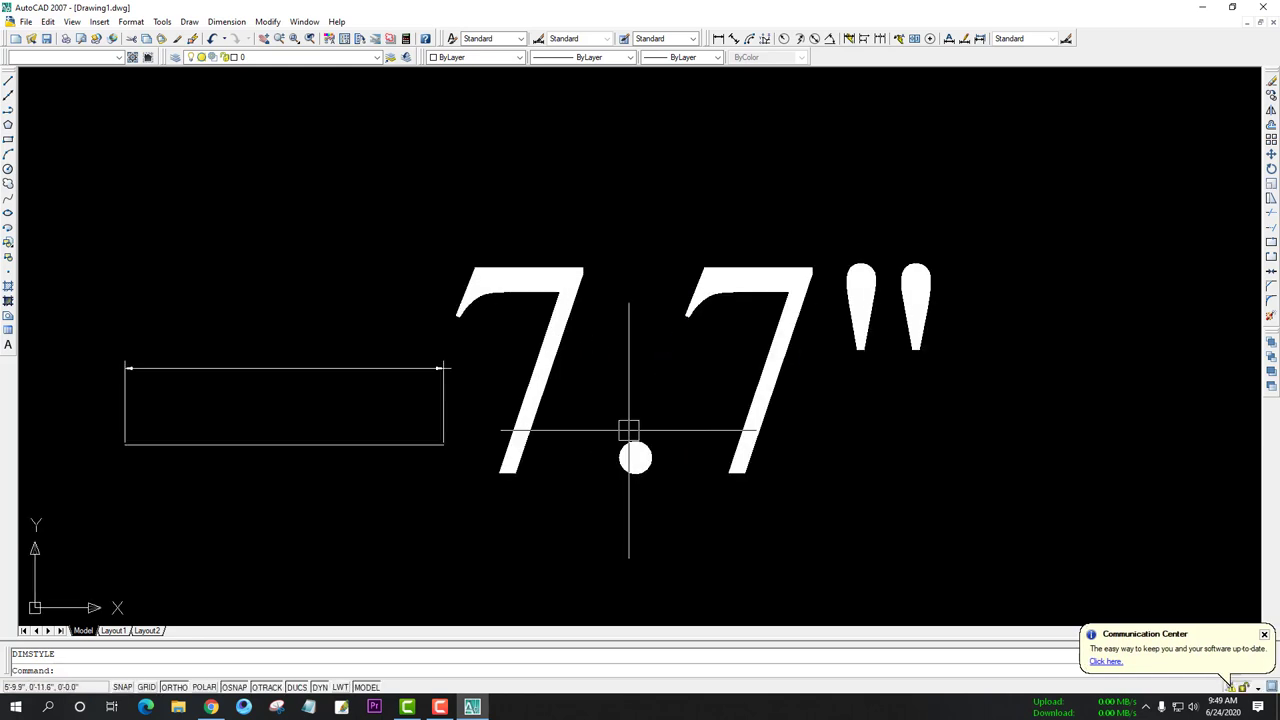
scroll(626, 429, down, 3)
scroll(509, 457, down, 3)
scroll(509, 463, down, 3)
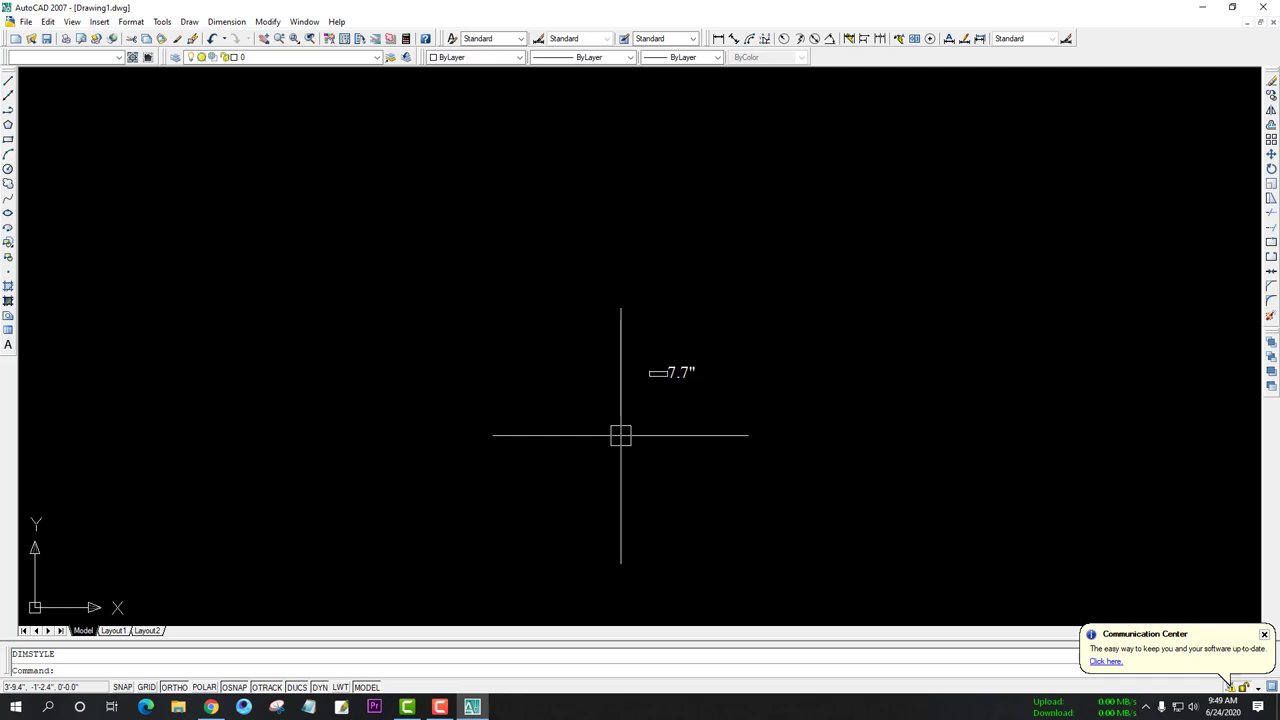
Run ZOOM All, then zoom and pan in on the 7.7" Times New Roman dimension
text(z)
key(Return)
text(a)
key(Return)
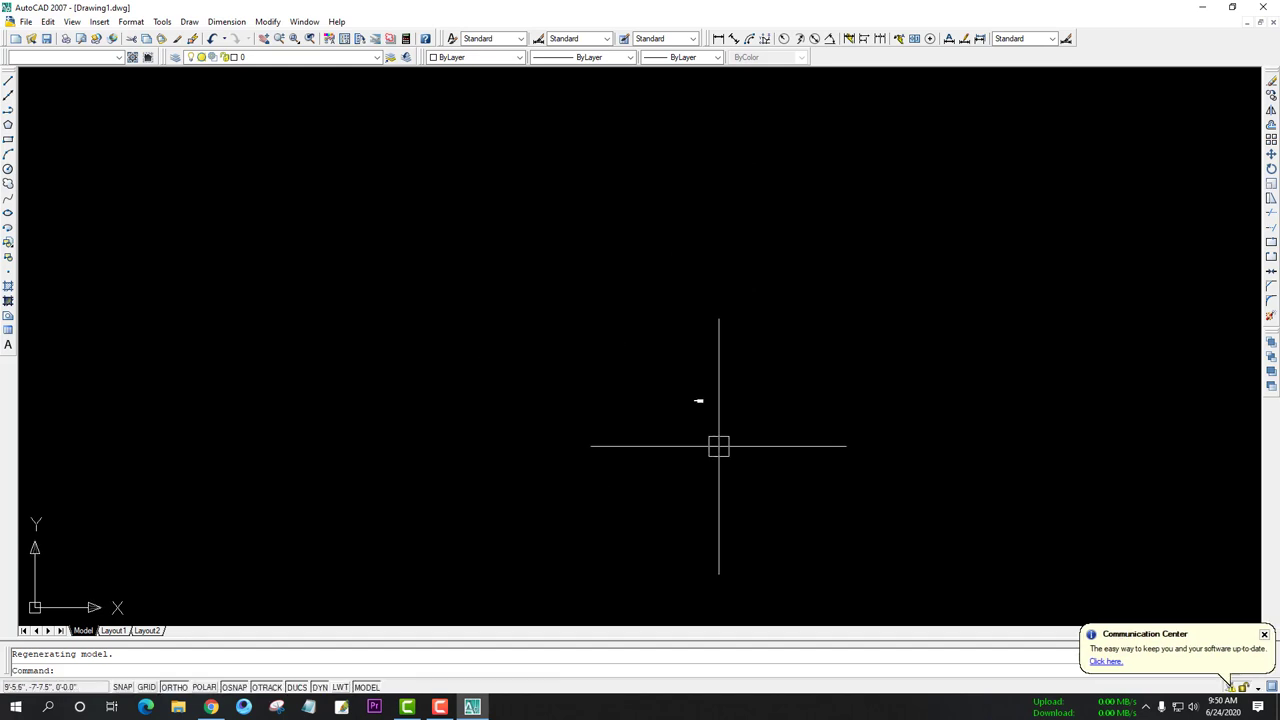
scroll(695, 415, up, 2)
scroll(655, 580, up, 3)
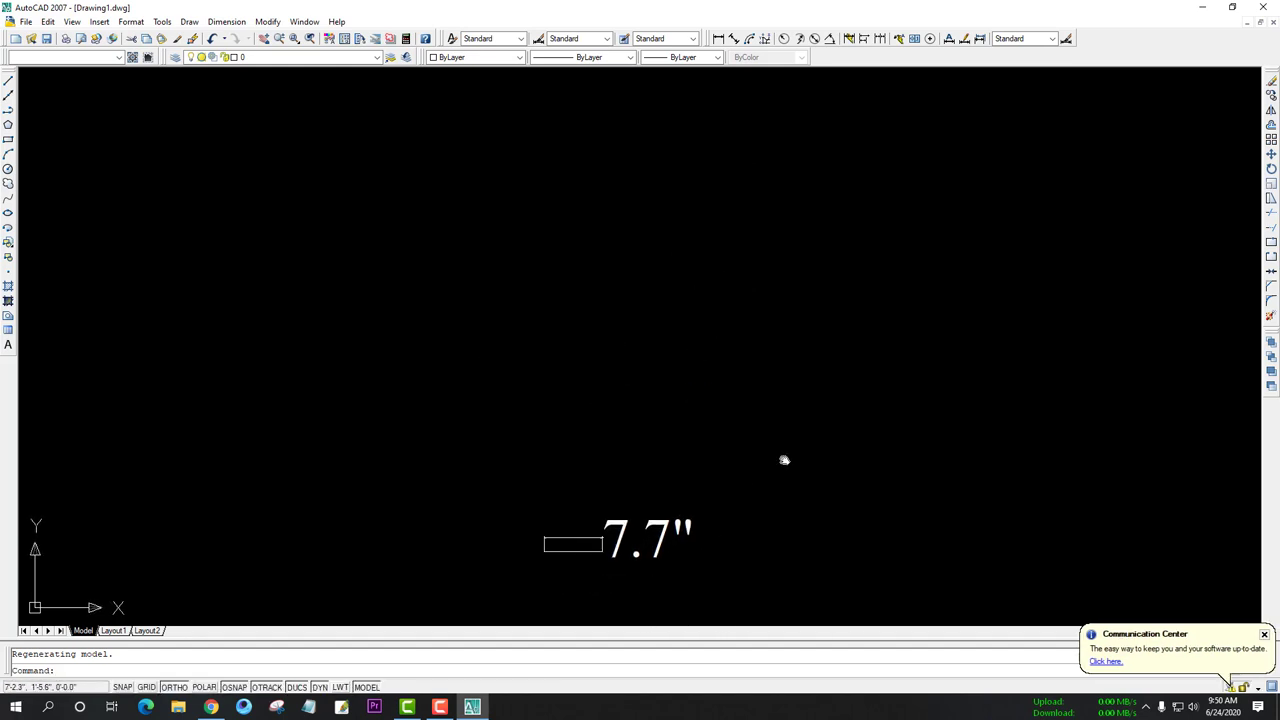
scroll(714, 436, up, 4)
scroll(889, 430, down, 1)
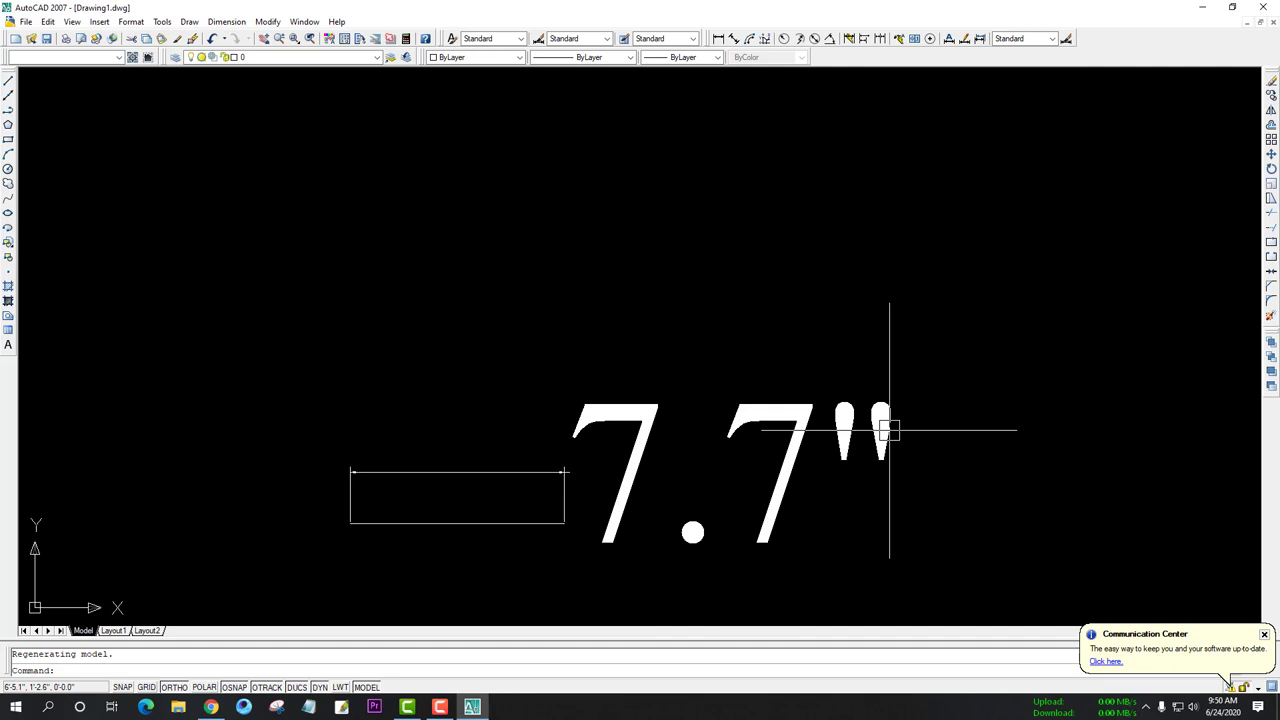
scroll(889, 430, down, 1)
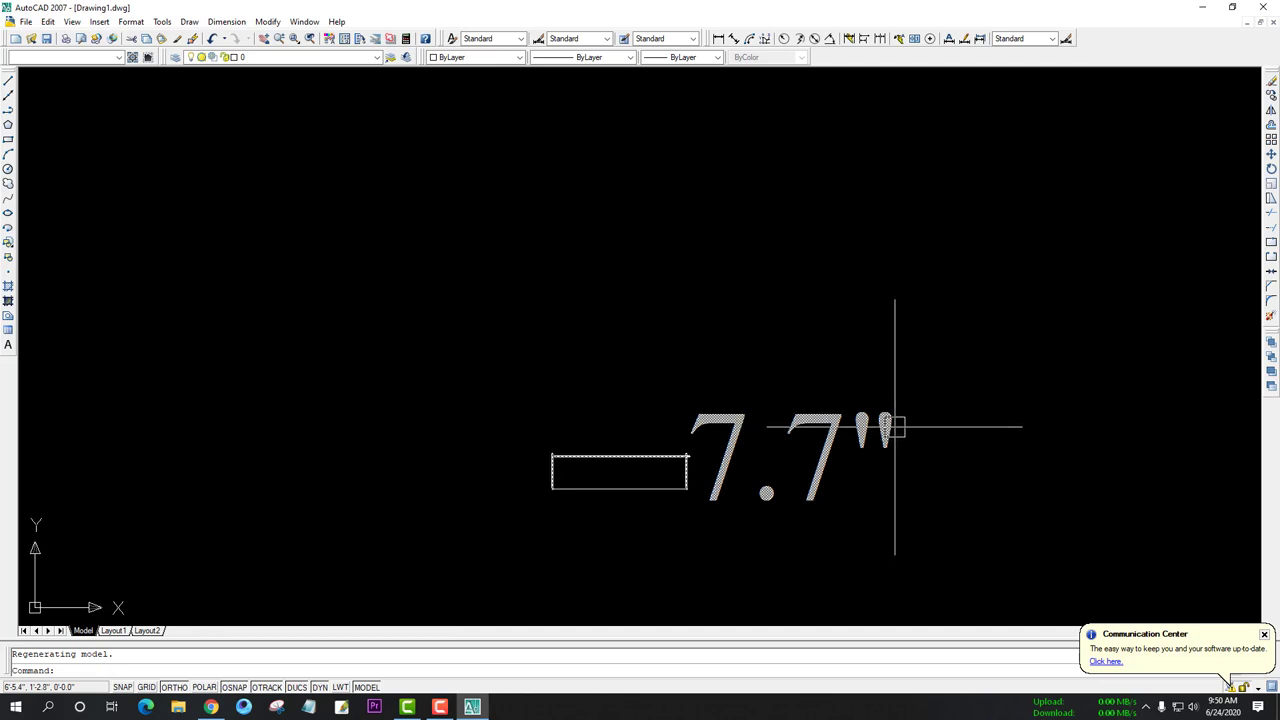
scroll(613, 308, down, 2)
scroll(613, 308, down, 1)
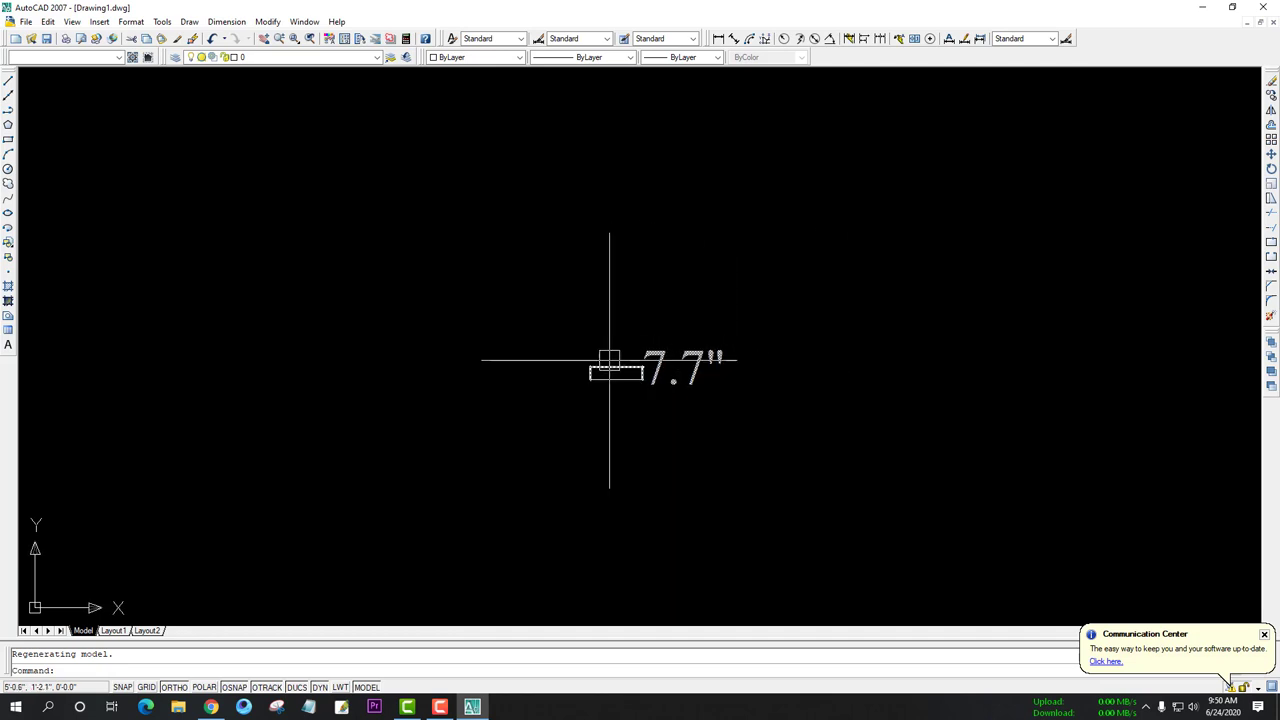
scroll(609, 374, up, 3)
scroll(660, 323, up, 3)
scroll(660, 322, down, 2)
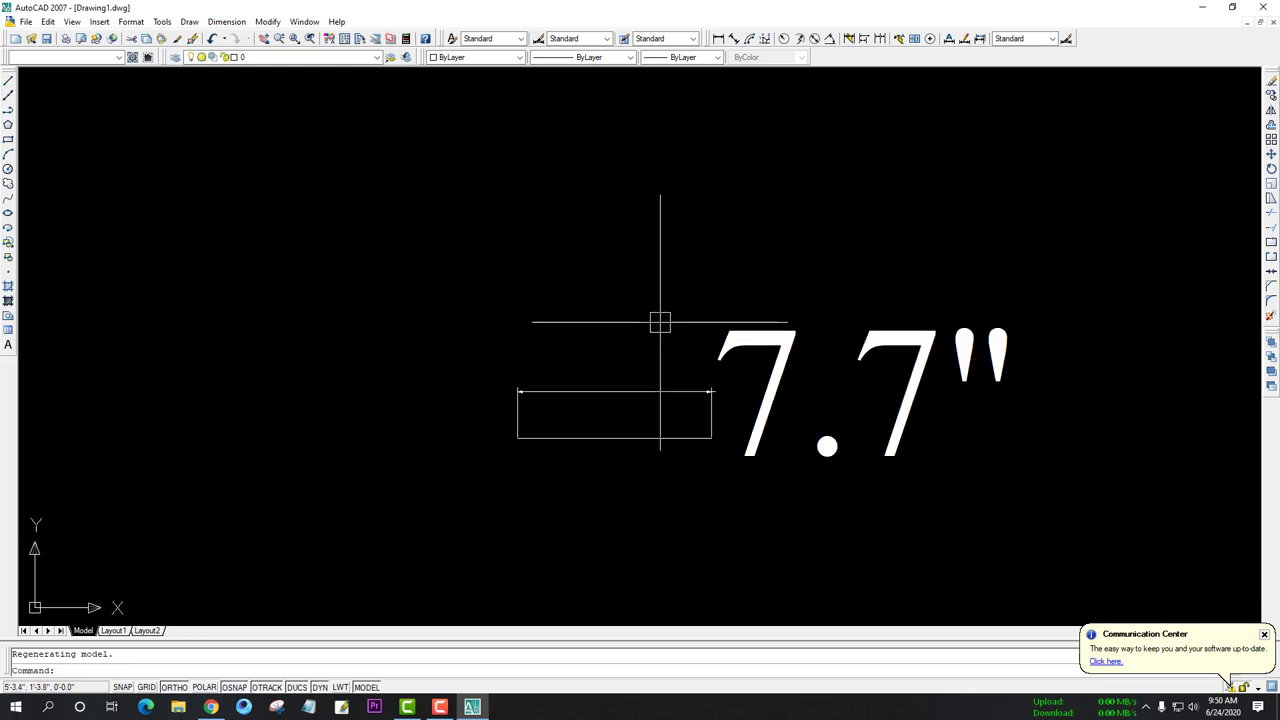
scroll(660, 322, down, 2)
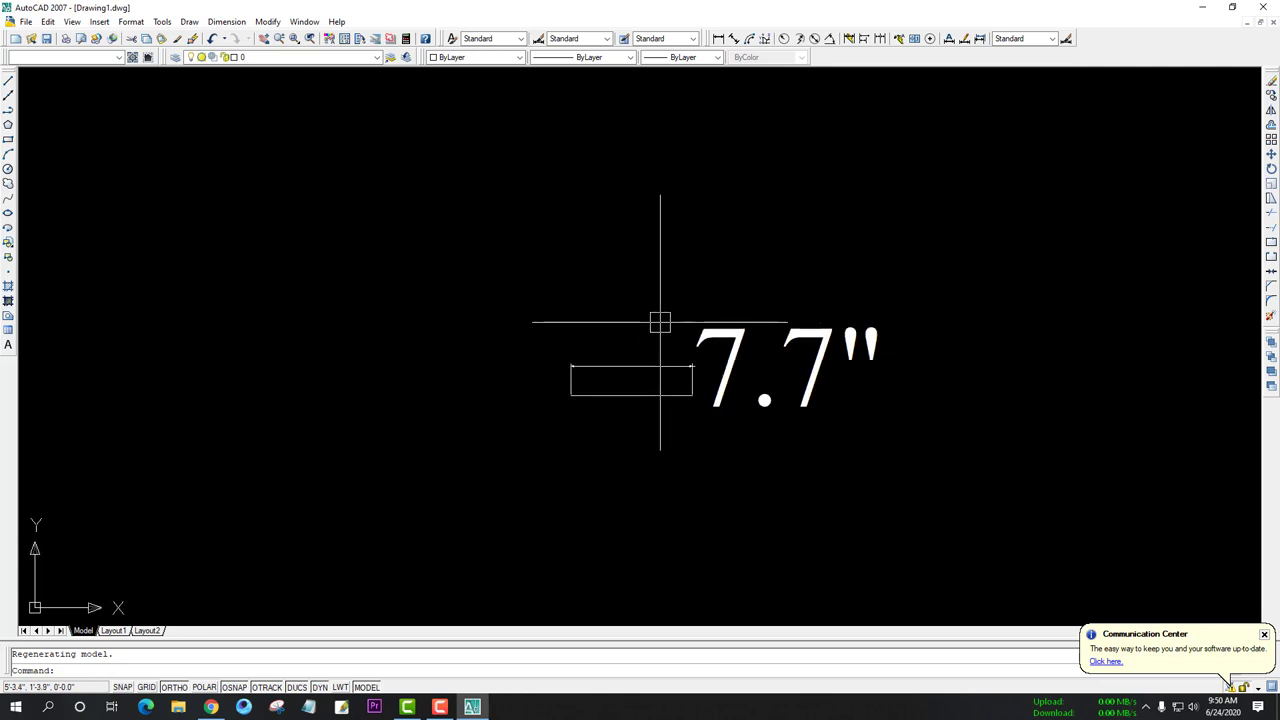
middle_drag(651, 314, 606, 297)
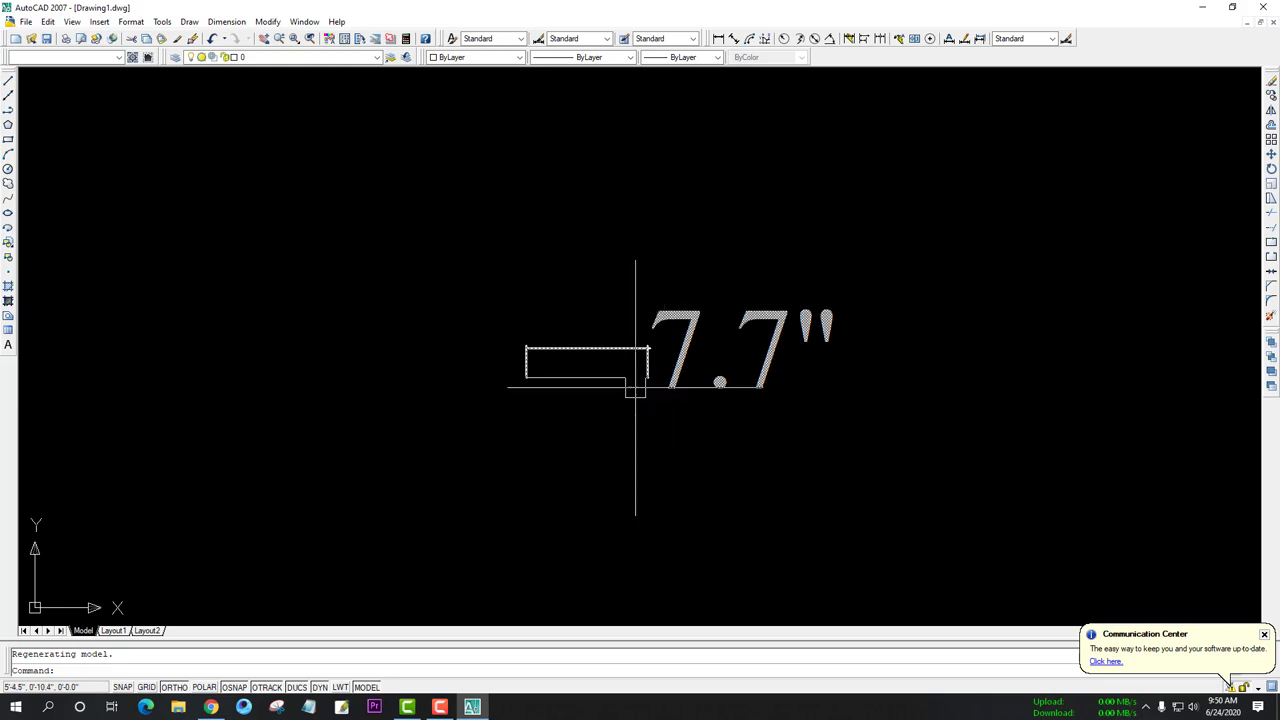